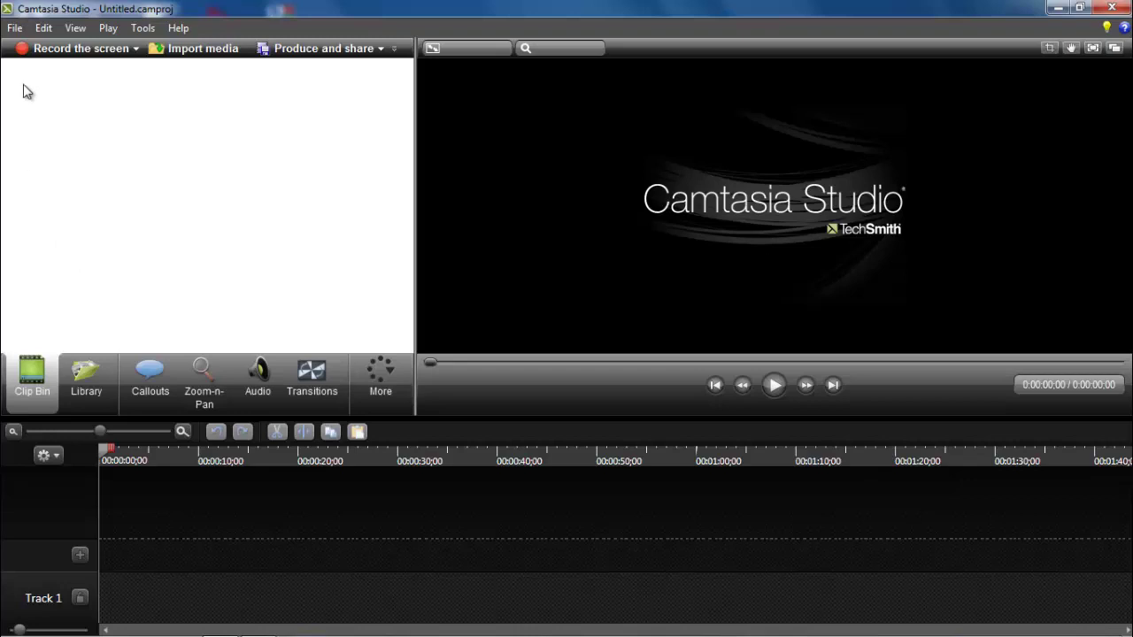
- Import the audio file "Master rx xuan nho mien trung" from the A MASTER BAI HÁT folder on drive D
left_click(14, 29)
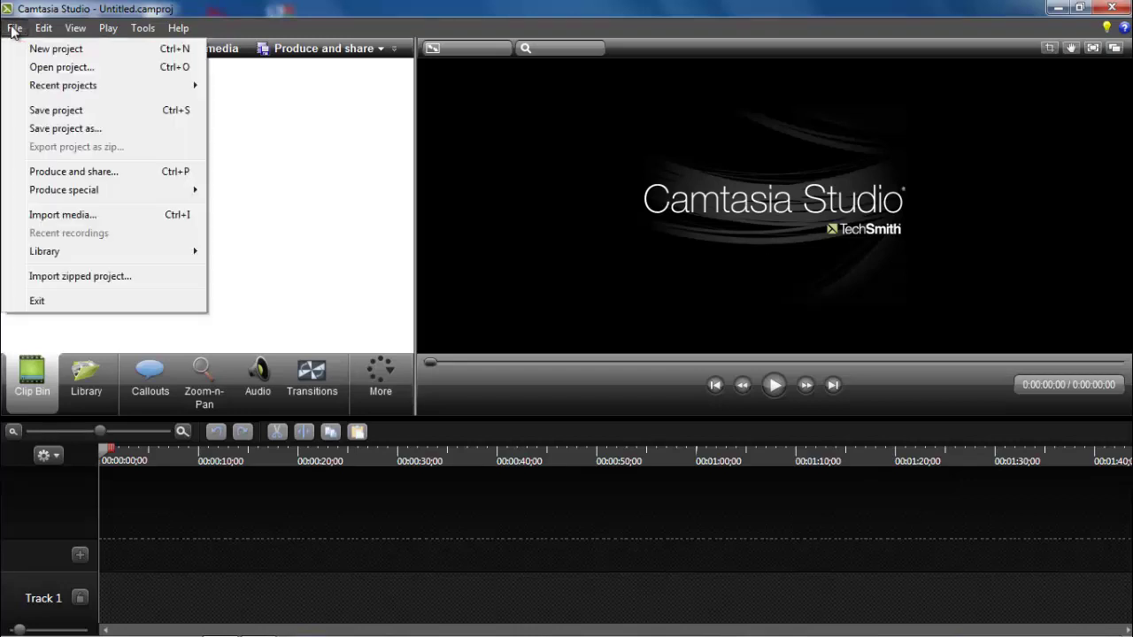
left_click(35, 218)
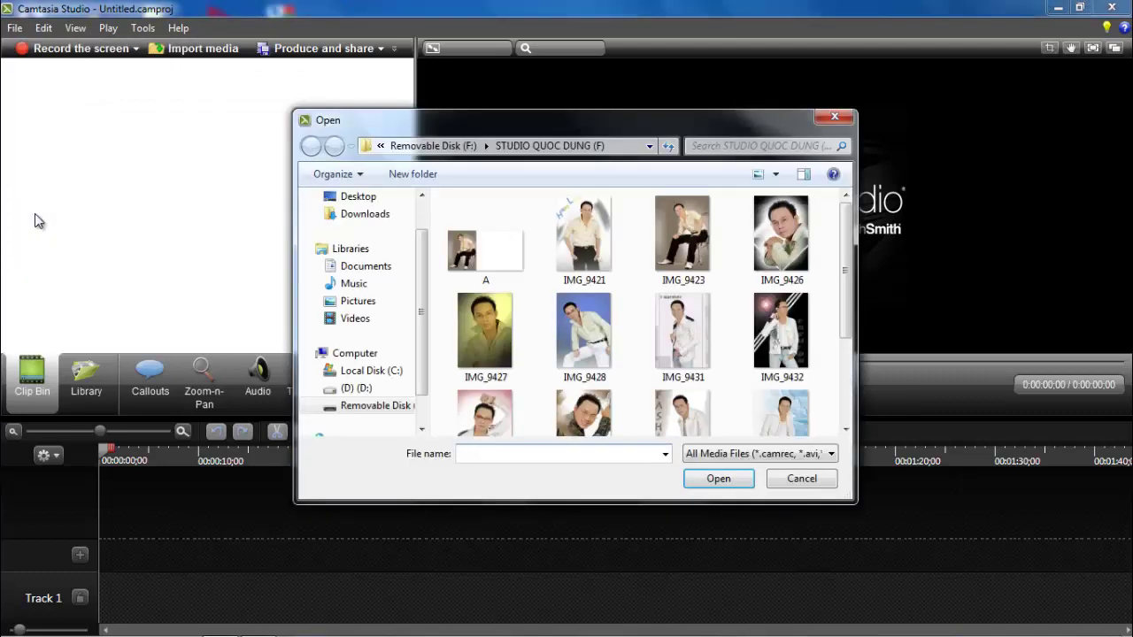
left_click(354, 389)
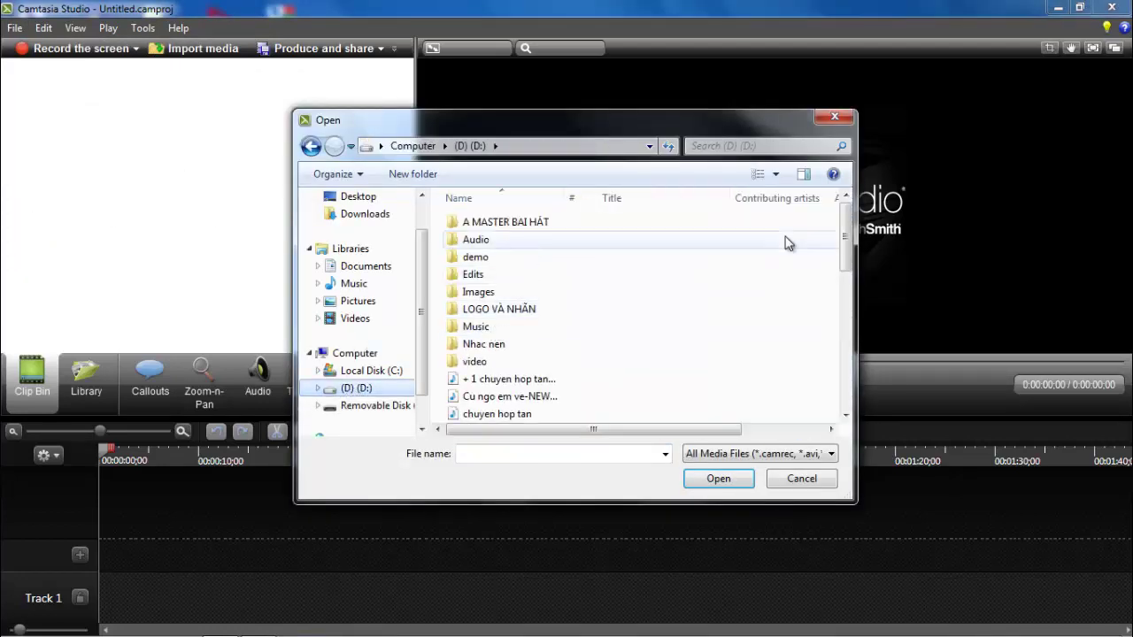
double_click(544, 226)
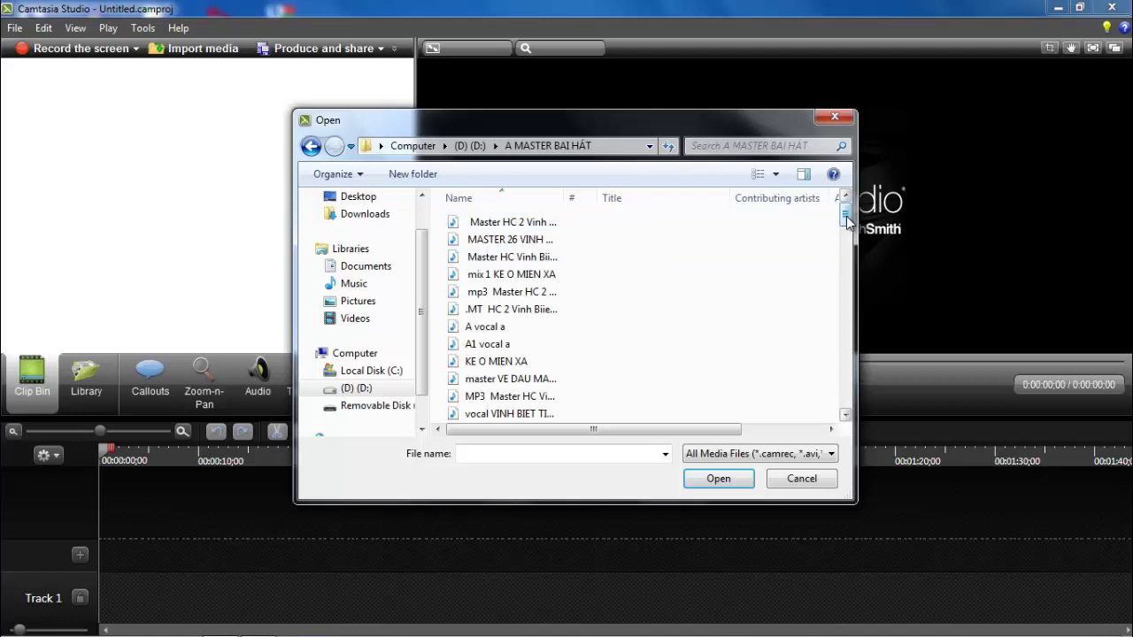
left_click_drag(846, 217, 843, 295)
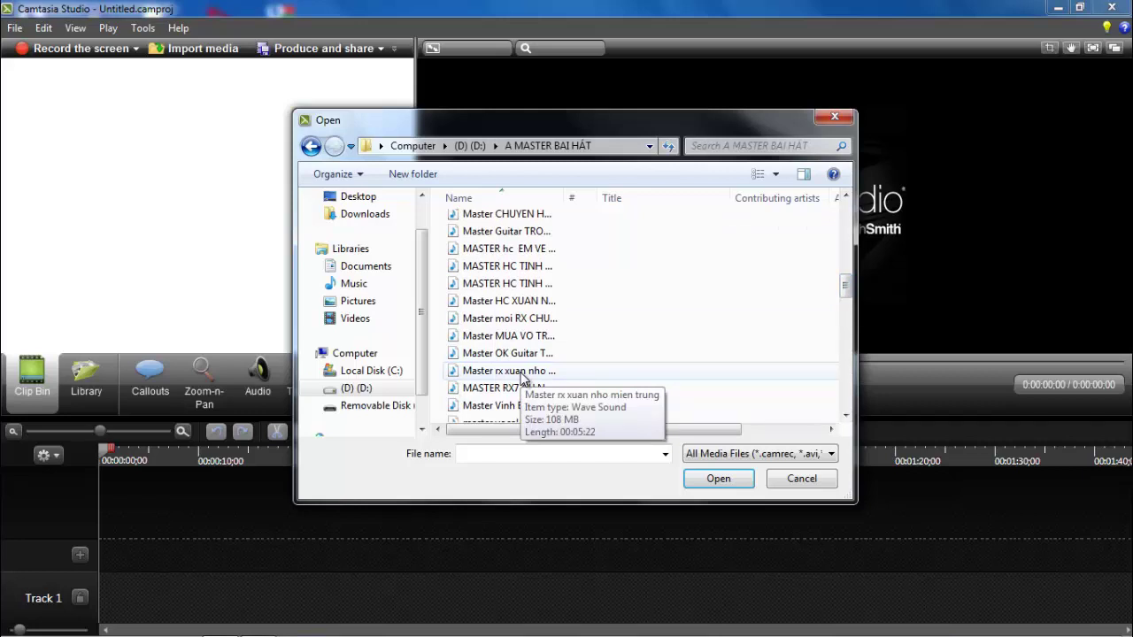
left_click(522, 372)
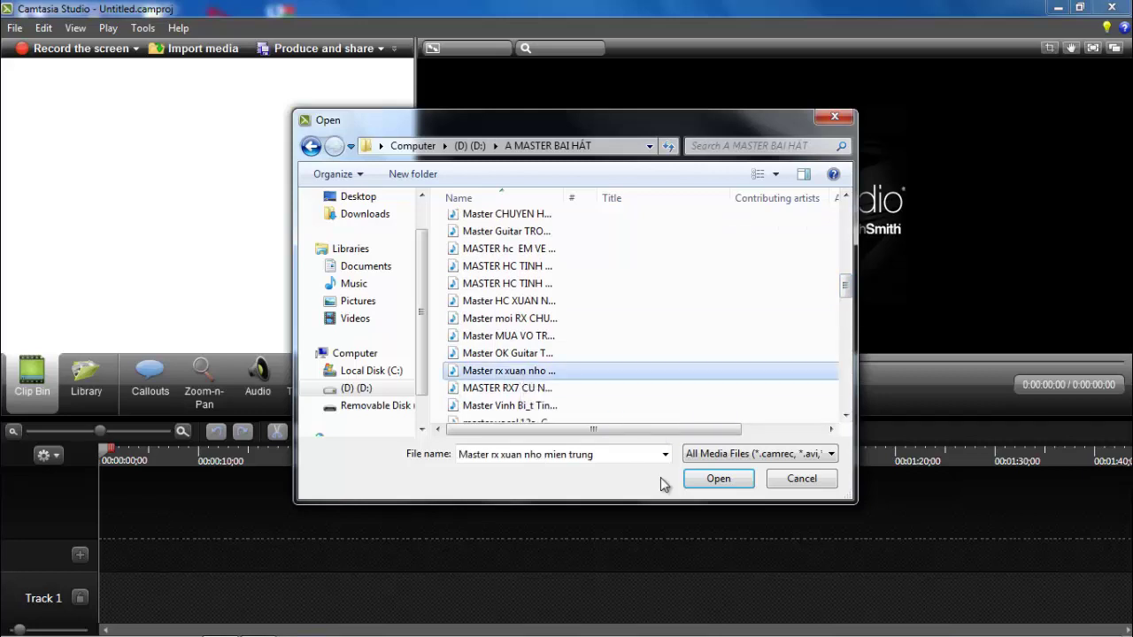
left_click(700, 478)
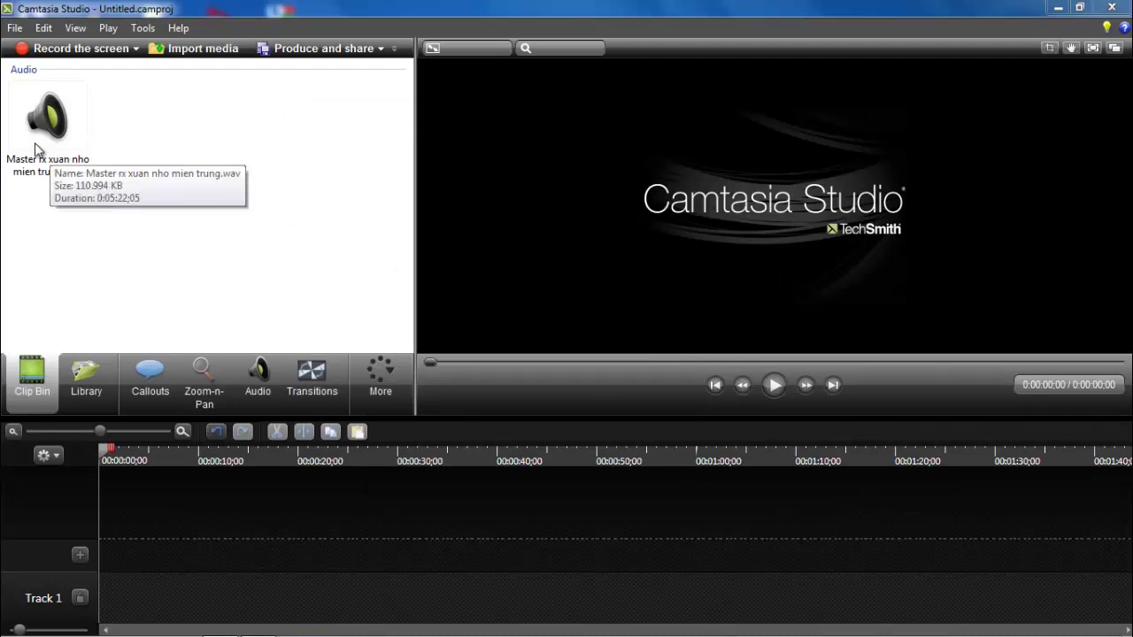
- Import the flower pictures mai 1, mai 2, mai 3 and mai from the Pictures library
left_click(13, 28)
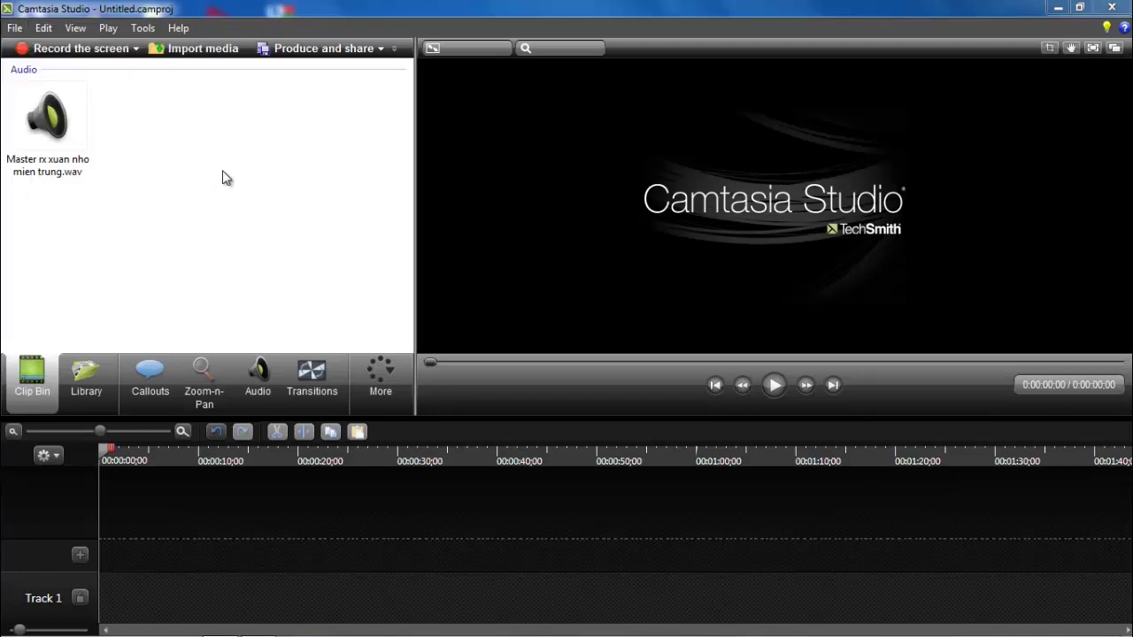
left_click(14, 29)
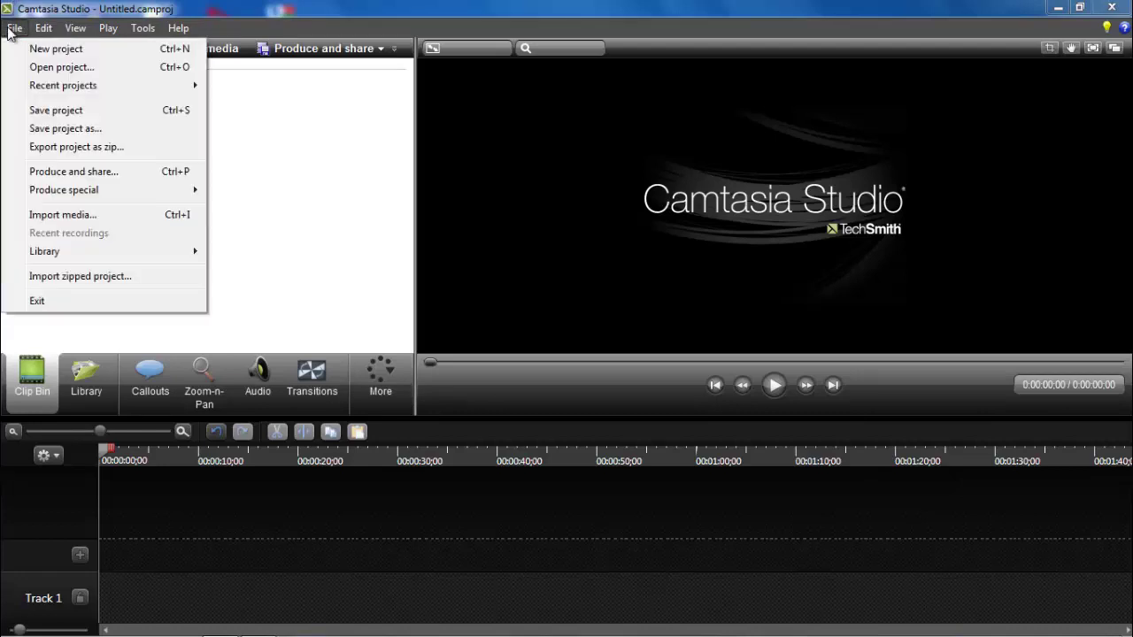
left_click(55, 214)
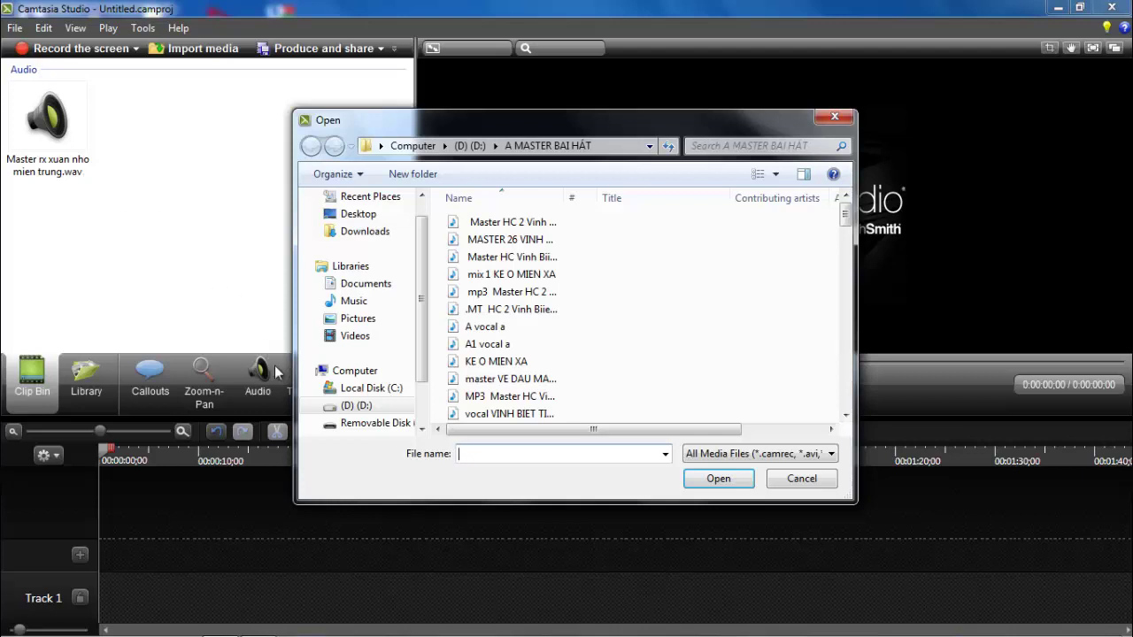
left_click(362, 321)
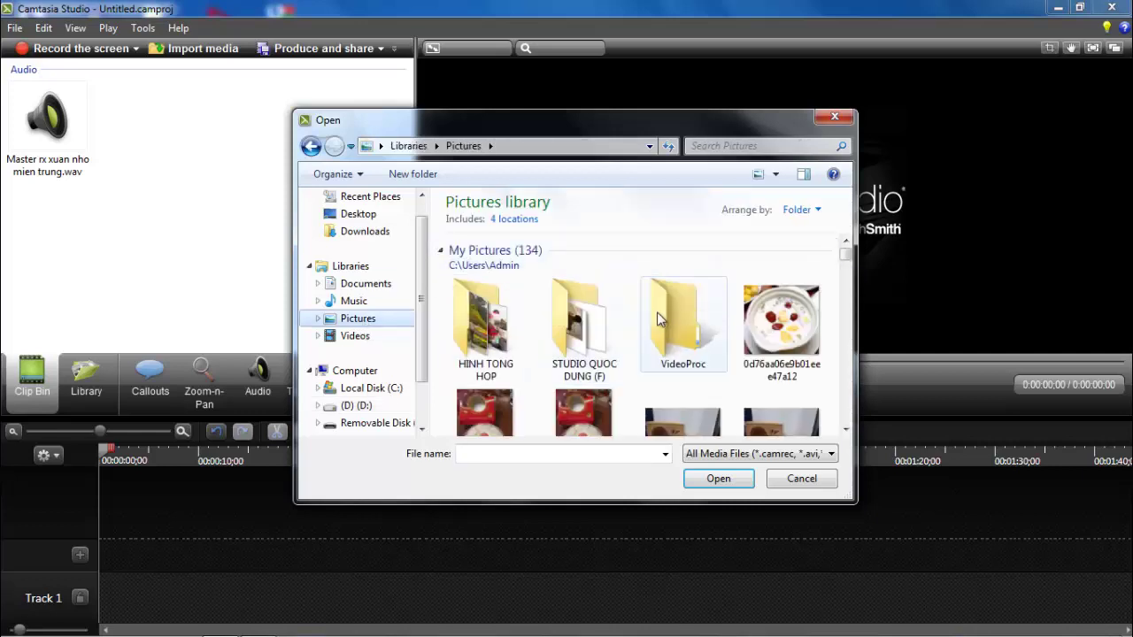
double_click(584, 323)
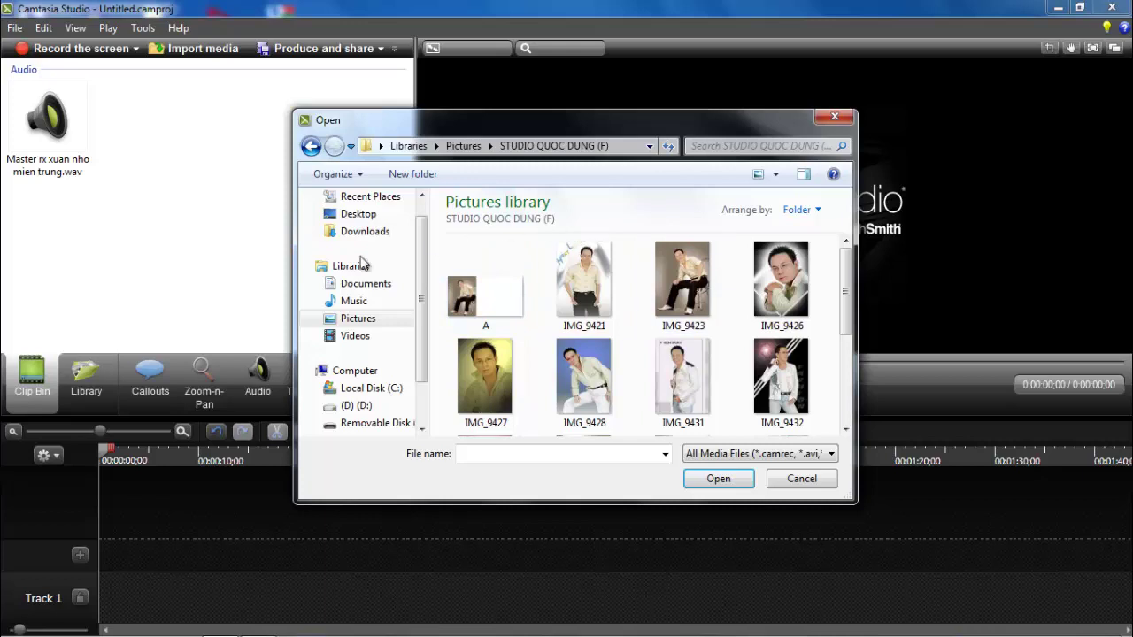
left_click(358, 320)
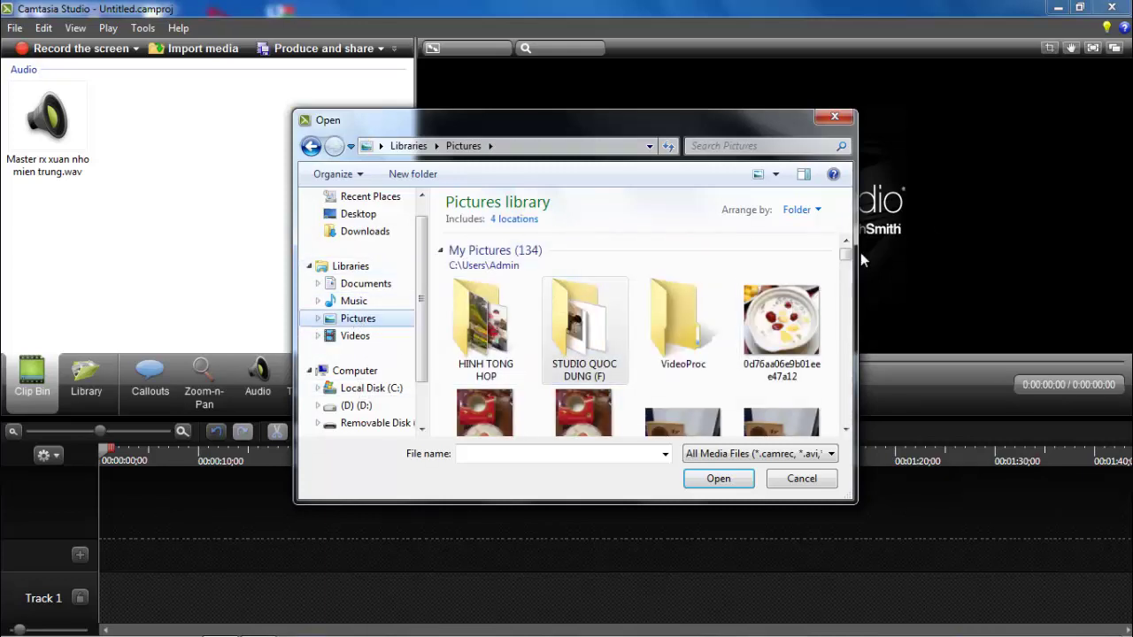
left_click_drag(846, 255, 847, 351)
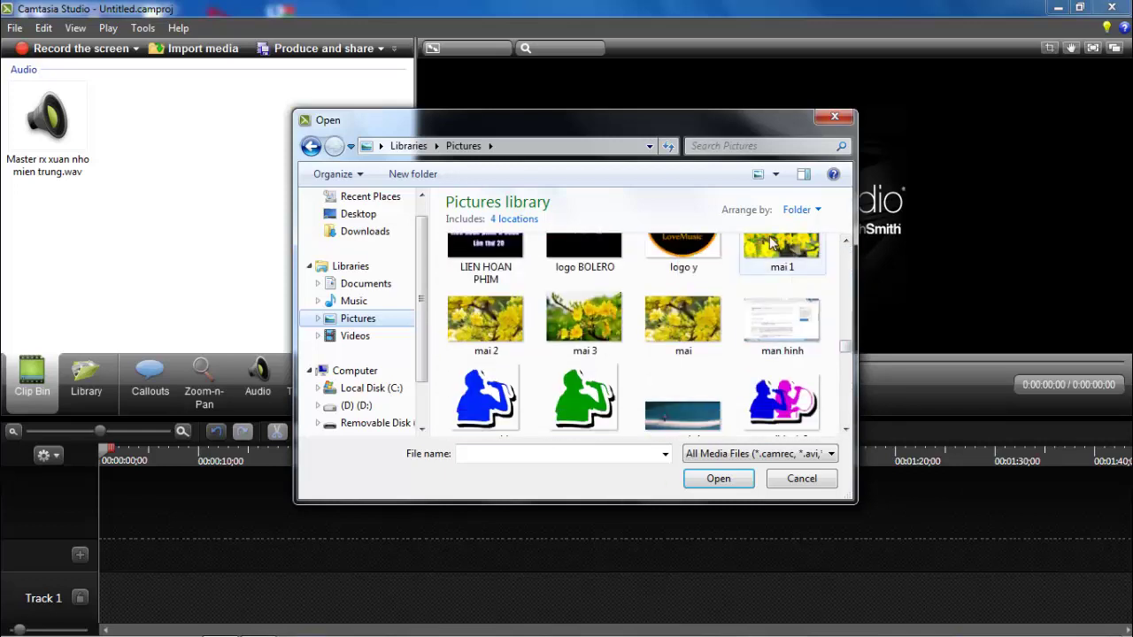
left_click(770, 242)
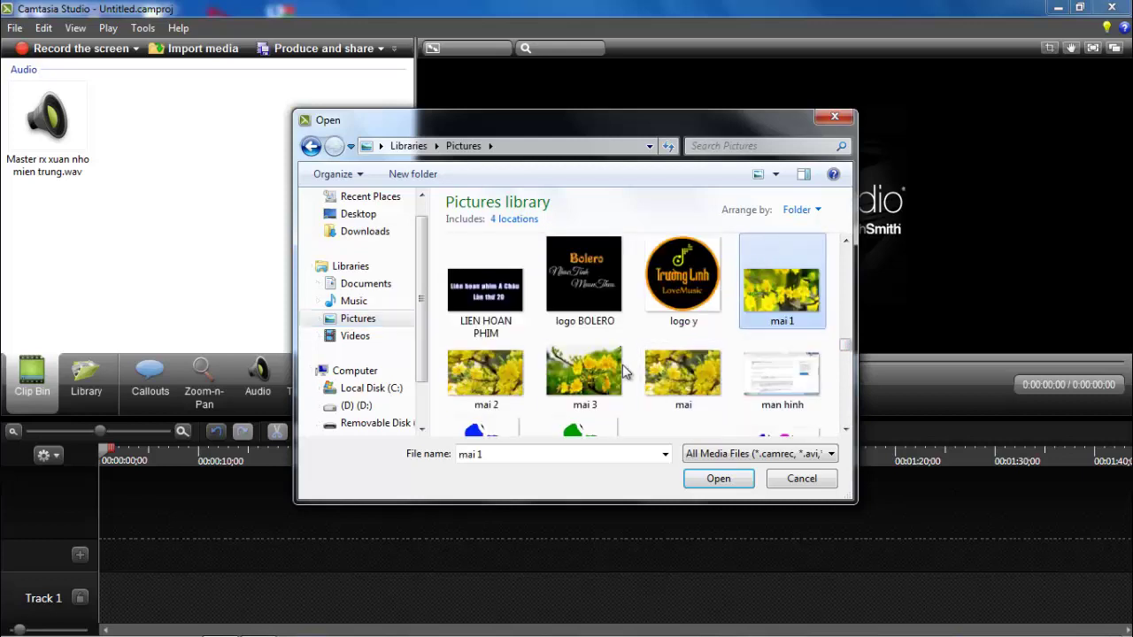
left_click(492, 371, "ctrl")
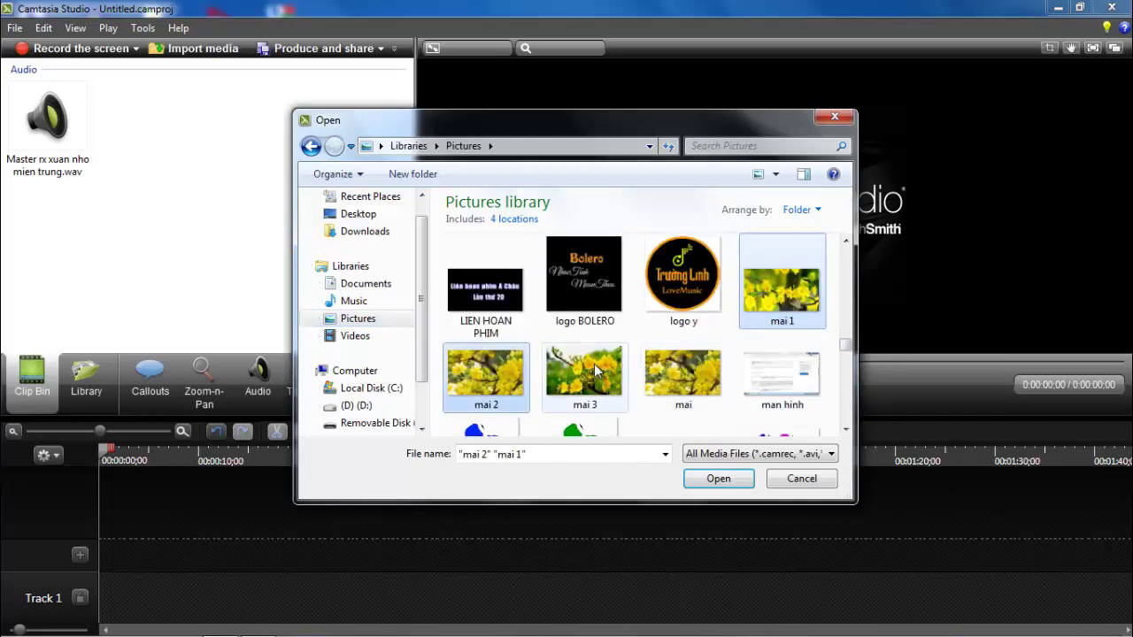
left_click(597, 372, "ctrl")
left_click(646, 373, "ctrl")
left_click(718, 478)
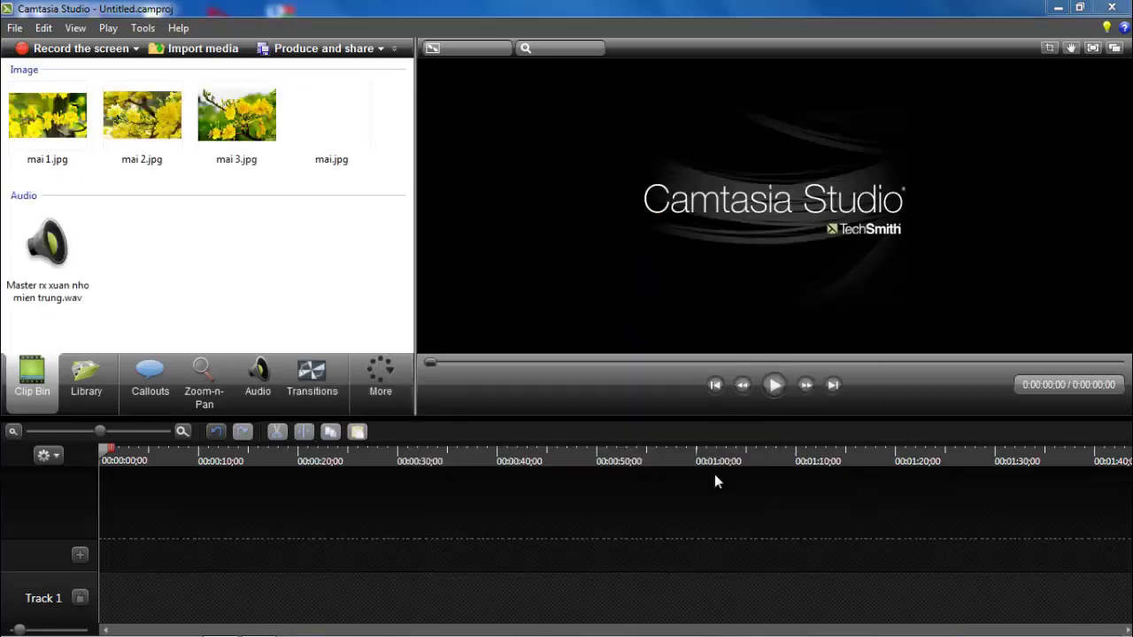
- Import the photos IMG_9426, IMG_9427, IMG_9438 and IMG_9439 from the studio folder in the Pictures library, dismissing the color scheme prompt
left_click(15, 28)
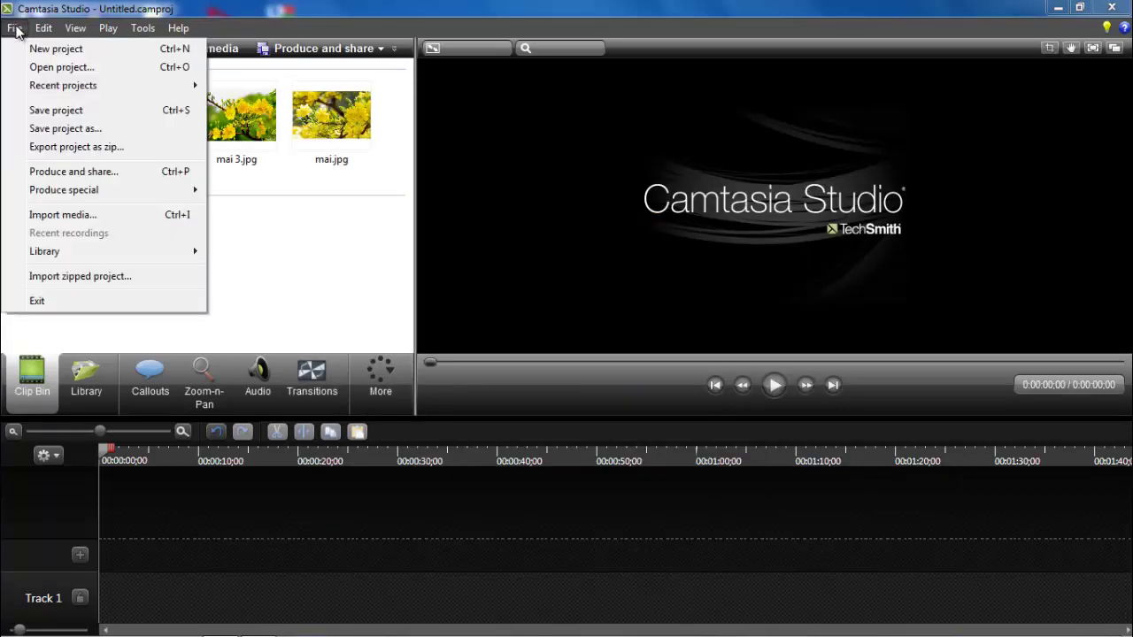
left_click(62, 215)
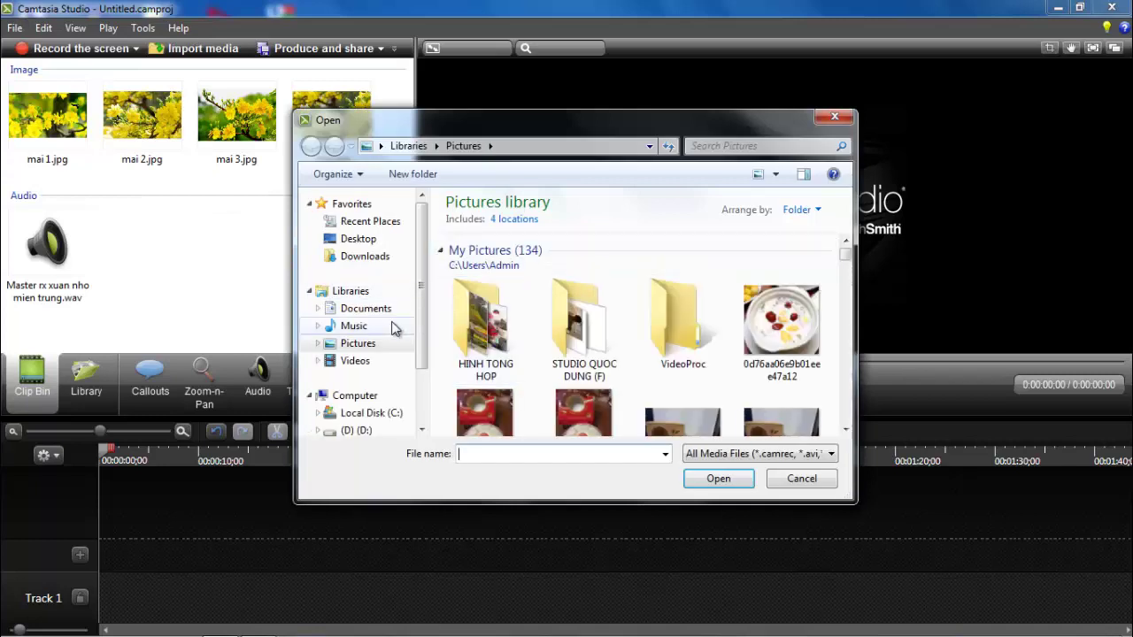
double_click(590, 334)
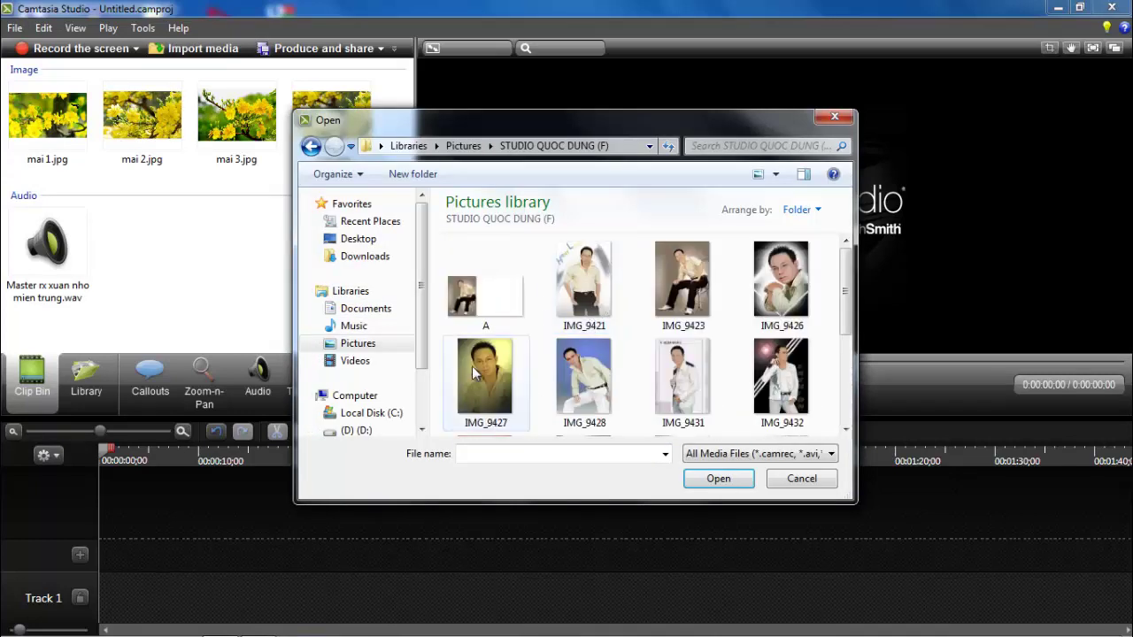
left_click(495, 371)
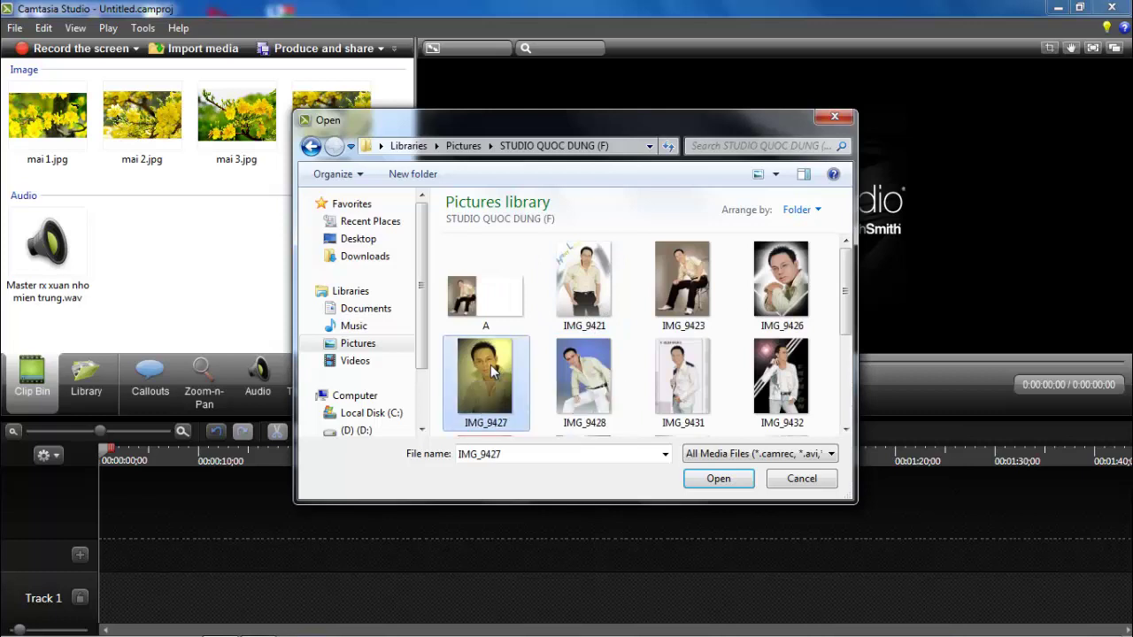
left_click(779, 282, "ctrl")
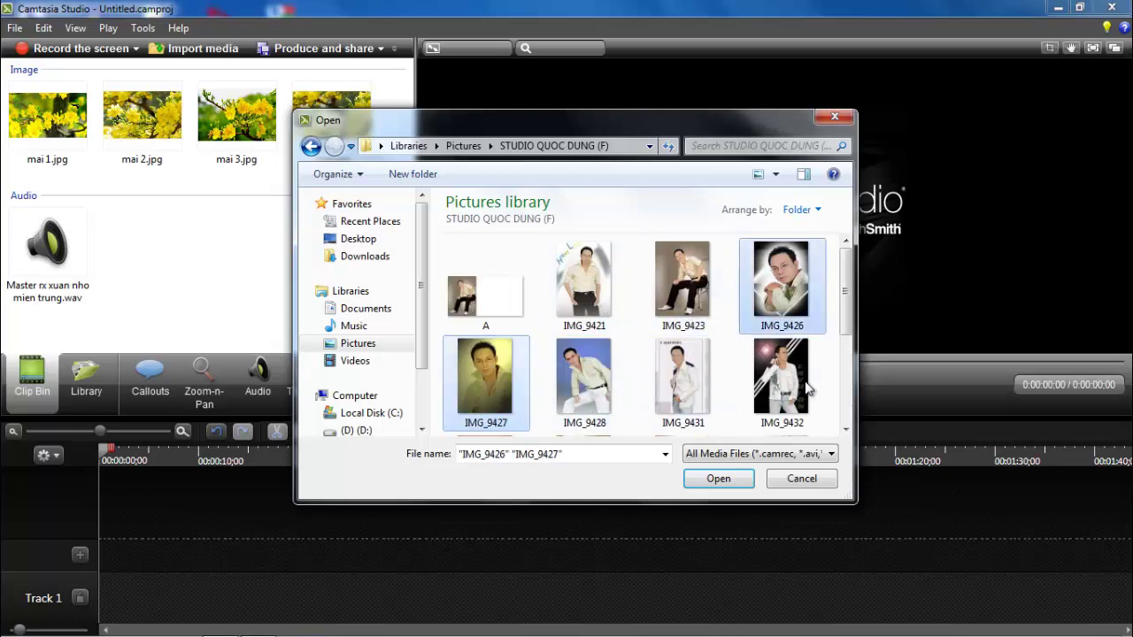
left_click(847, 429)
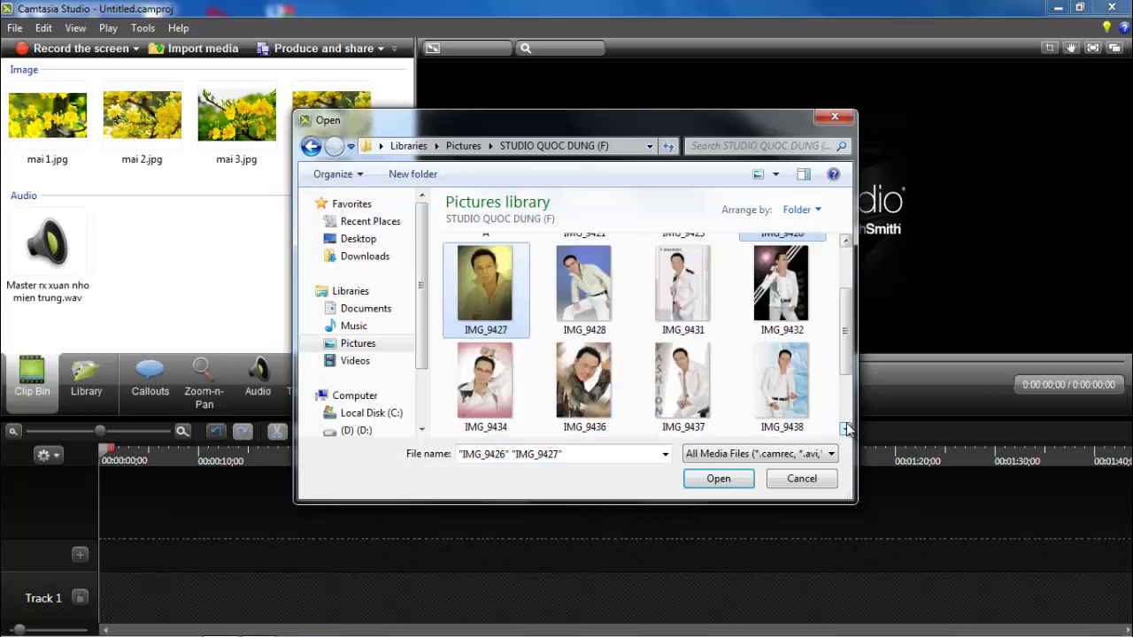
left_click(772, 388, "ctrl")
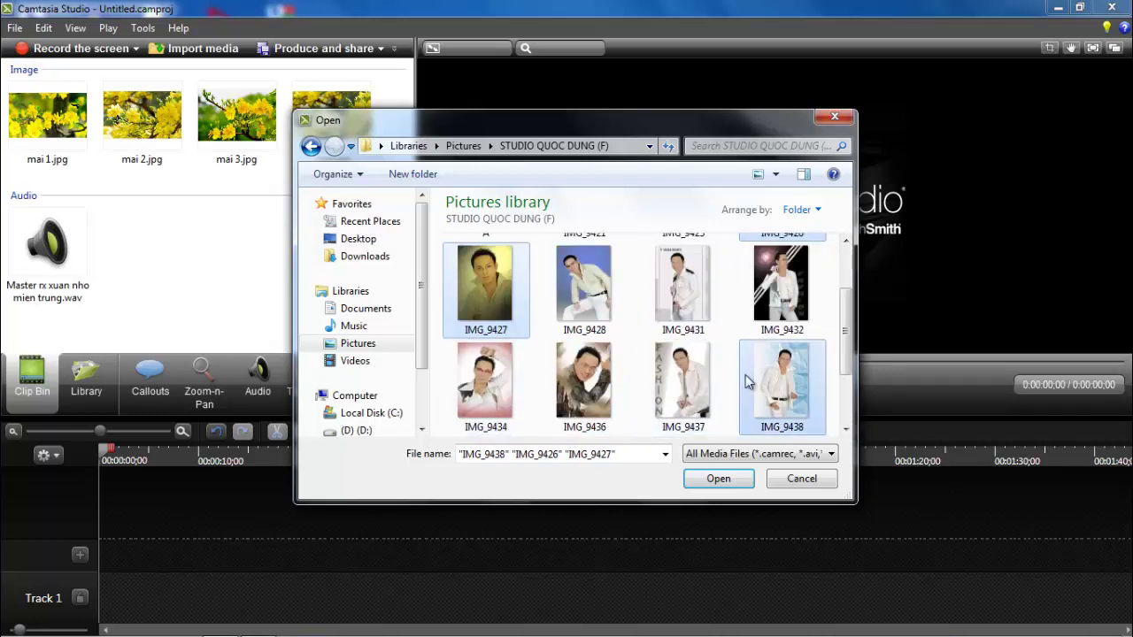
left_click(846, 429)
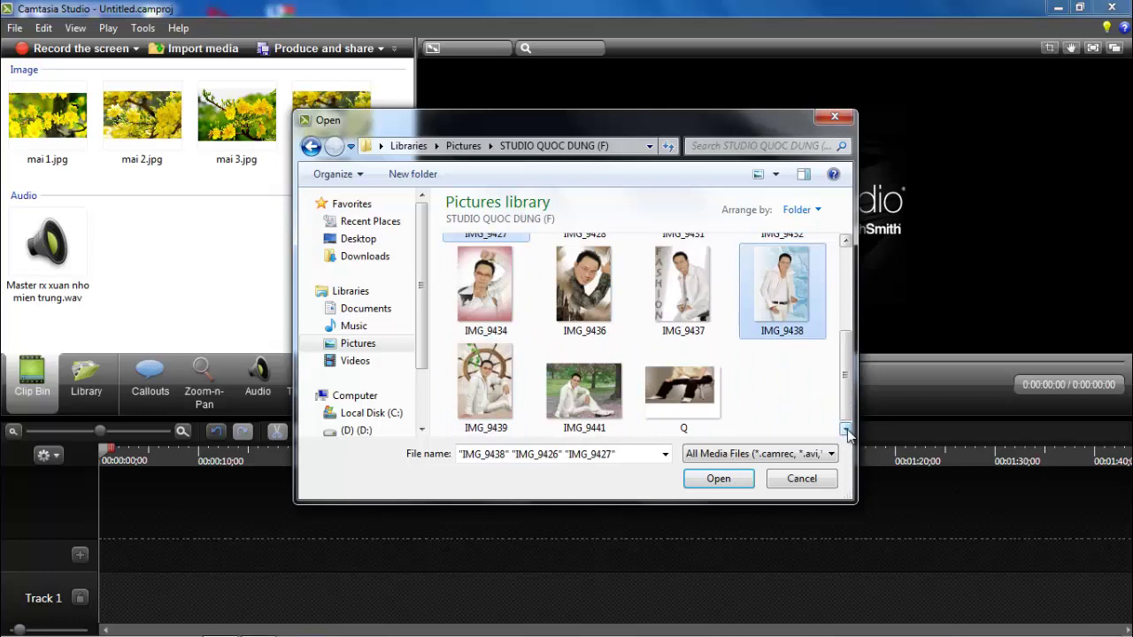
left_click(476, 381, "ctrl")
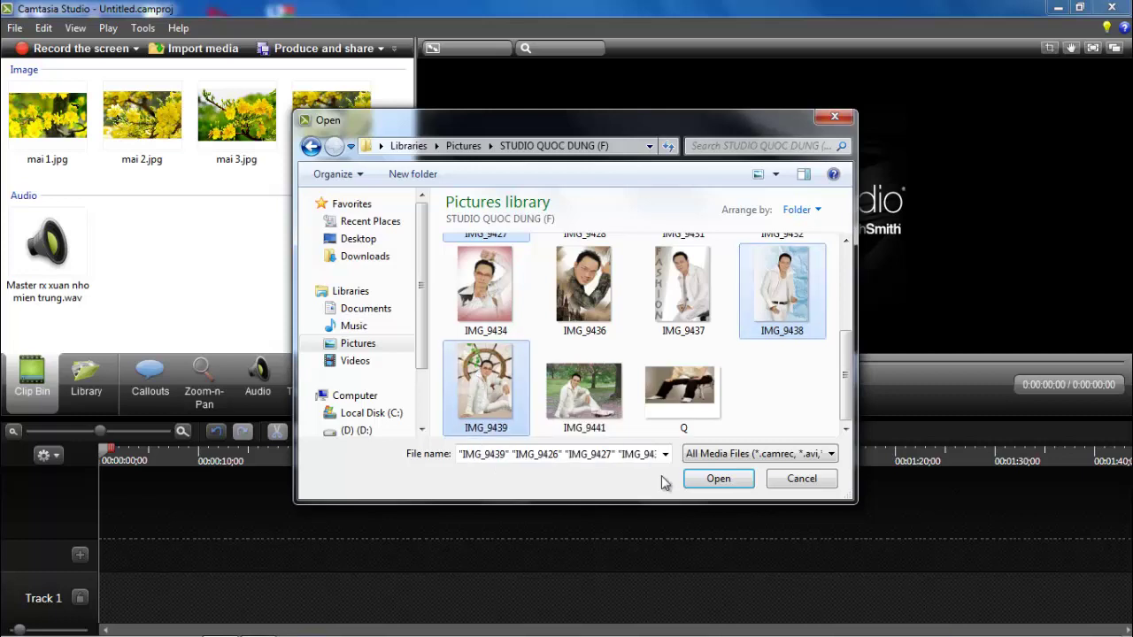
left_click(715, 479)
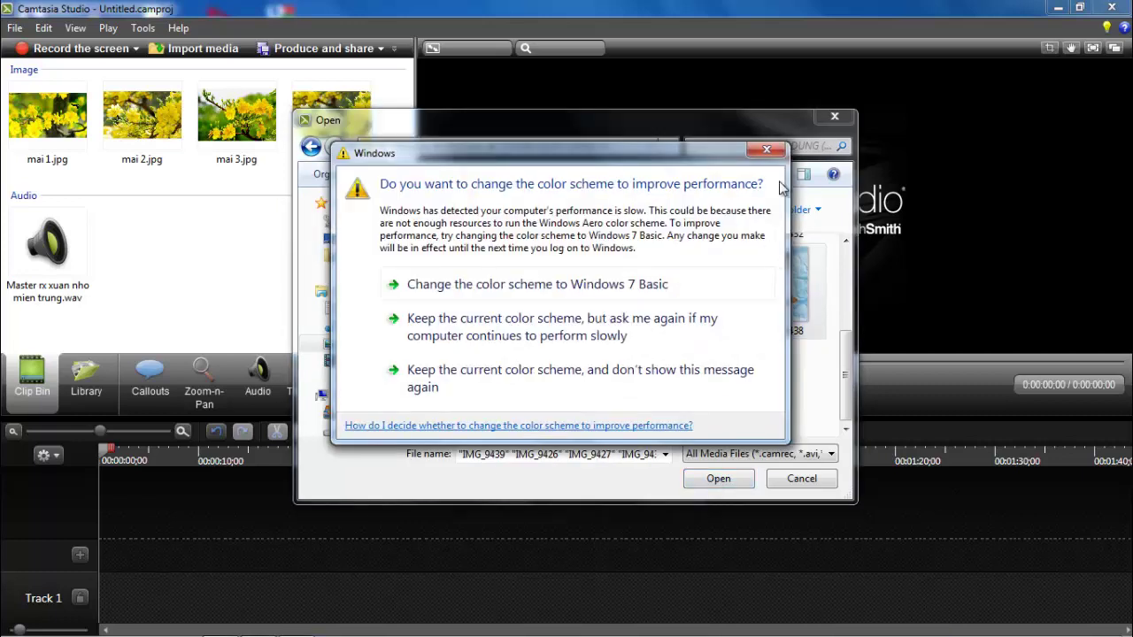
left_click(767, 152)
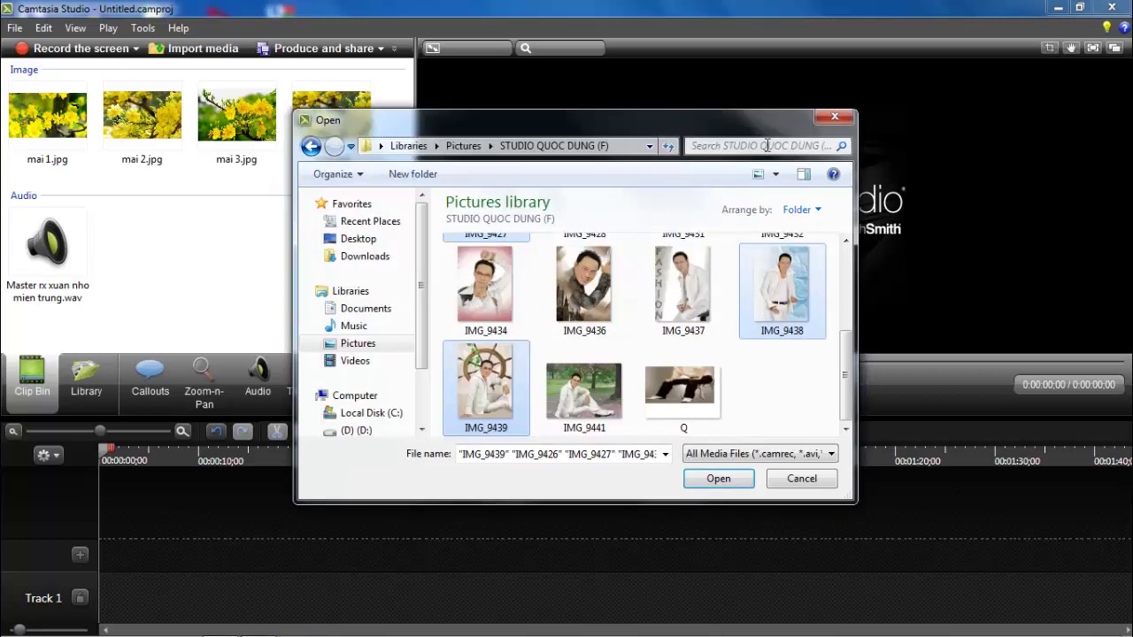
left_click(718, 479)
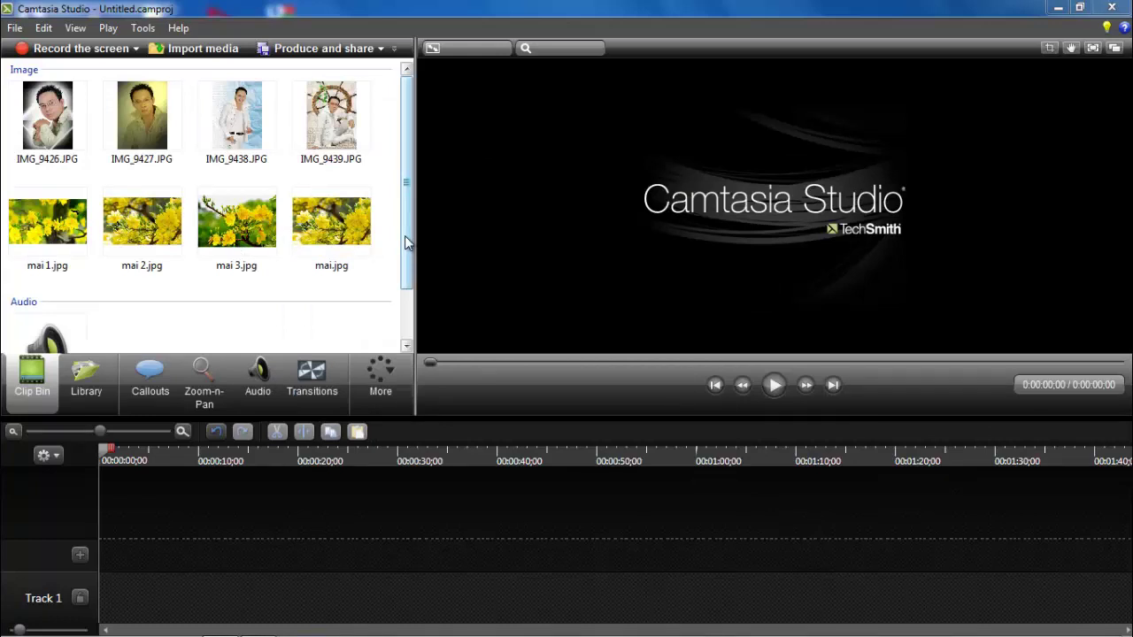
- Place the imported song at the start of Track 1 and play its first few seconds
scroll(407, 244, "down", 1)
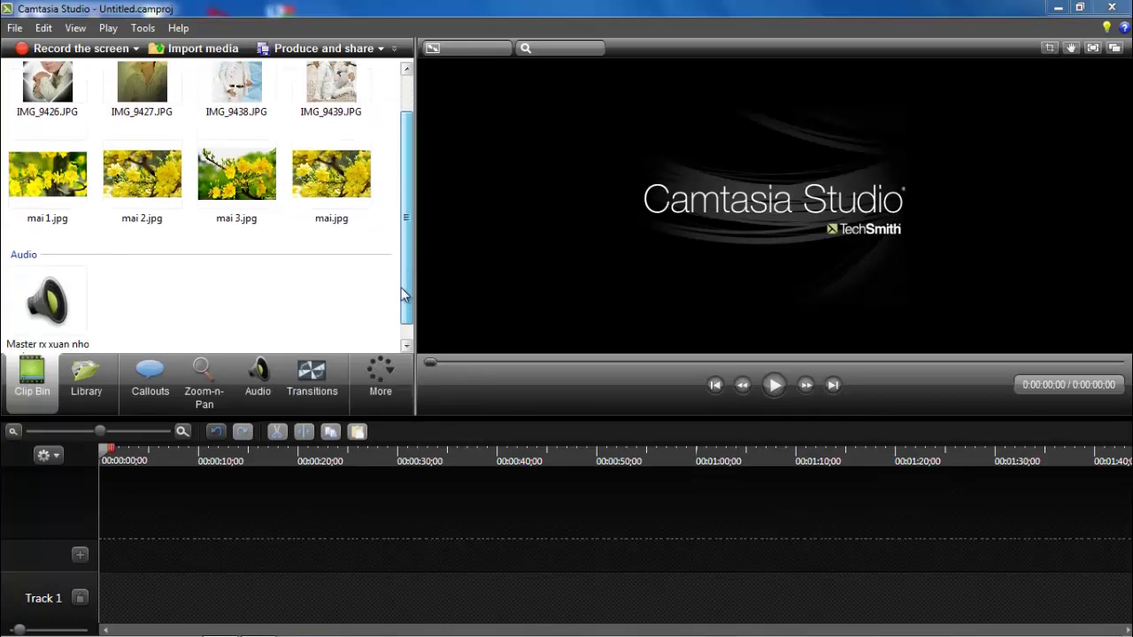
left_click(46, 301)
mouse_move(46, 301)
left_mouse_down()
mouse_move(114, 624)
mouse_move(126, 603)
mouse_move(71, 597)
left_mouse_up()
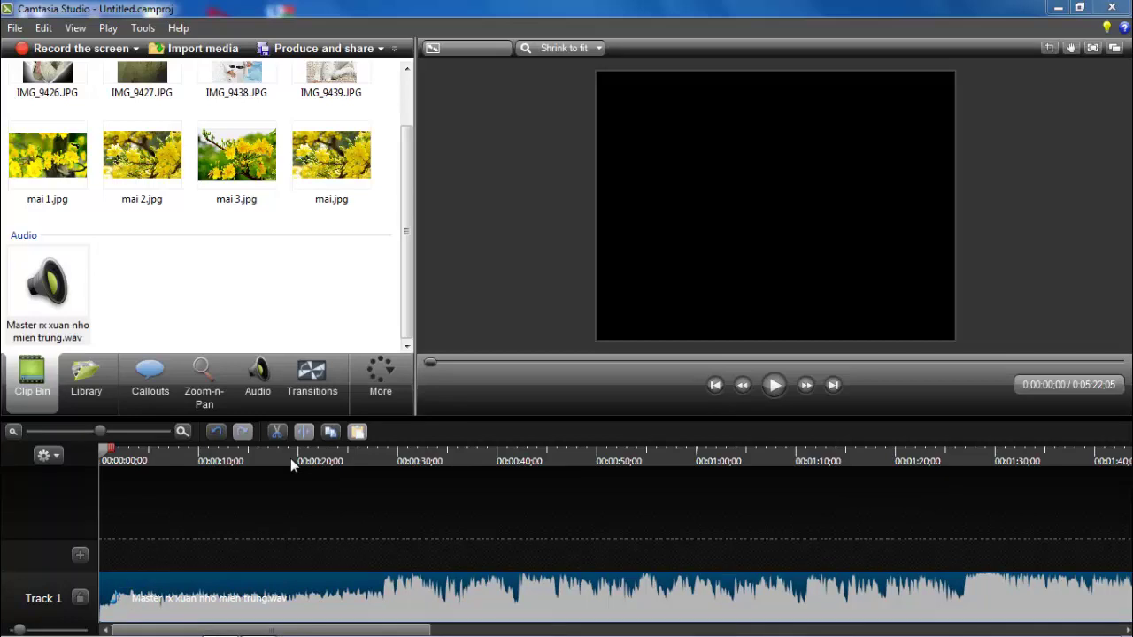
left_click(774, 386)
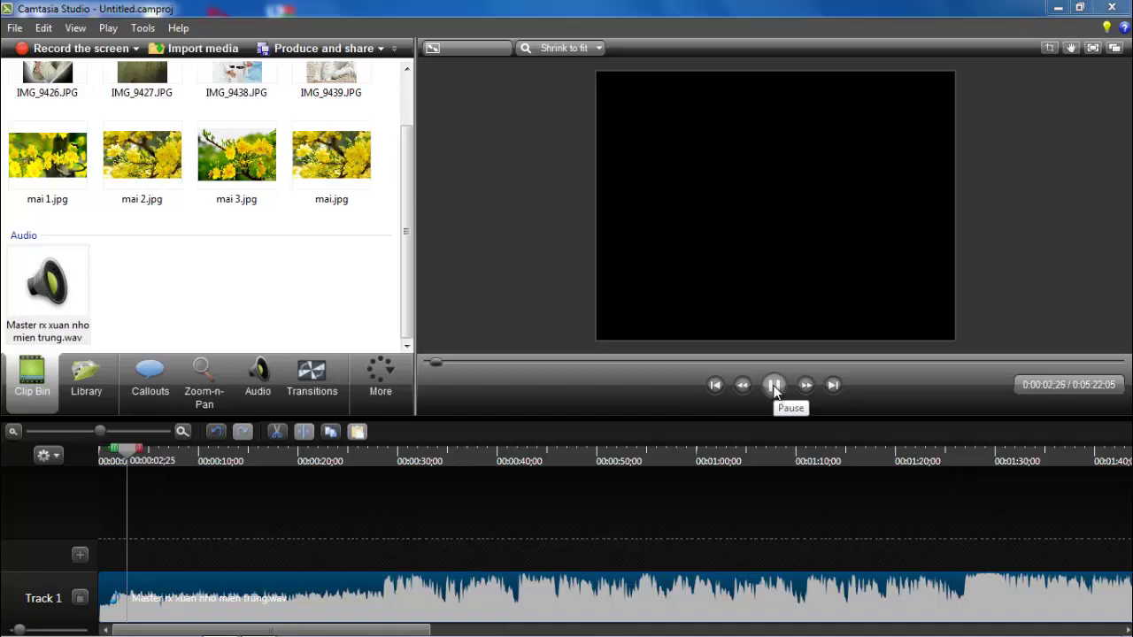
left_click(774, 388)
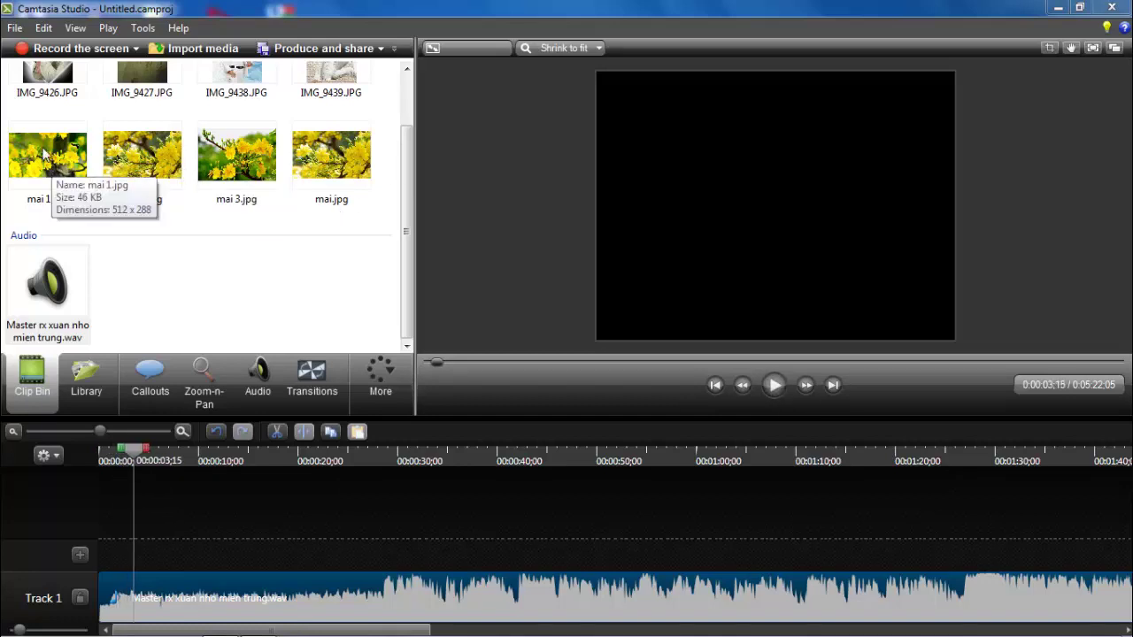
- Place mai 1.jpg on a new track above the song at about 4 seconds, accepting editing dimensions of 512 x 288
left_click_drag(44, 155, 139, 555)
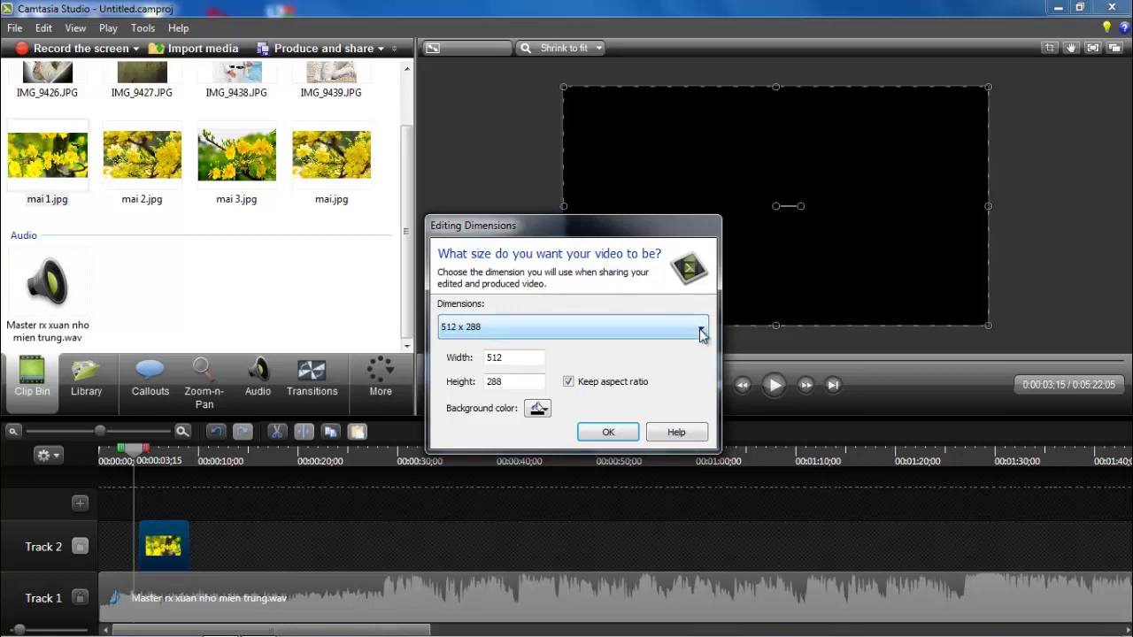
left_click(608, 432)
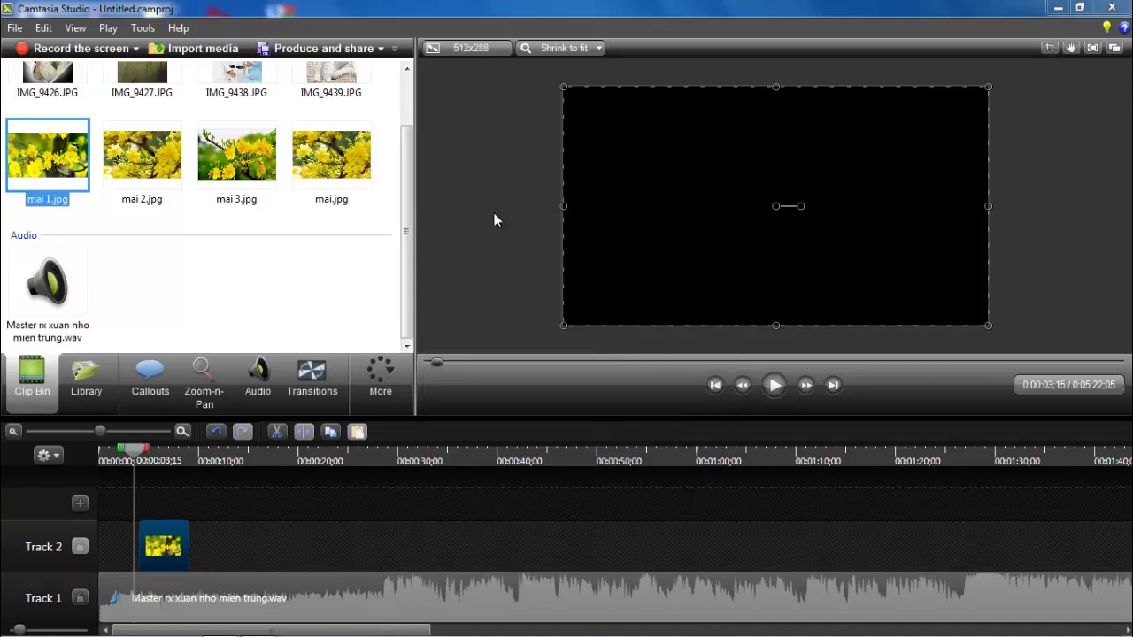
- Change the editing dimensions to the 1280 x 720 YouTube & Screencast (16:9) preset
left_click(496, 46)
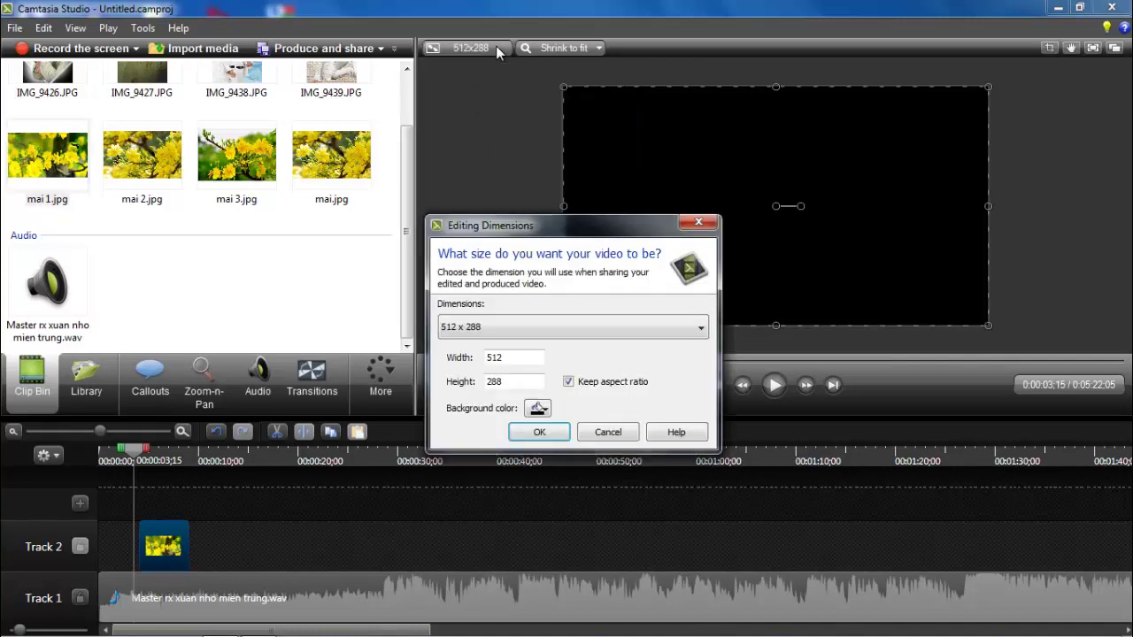
left_click(701, 332)
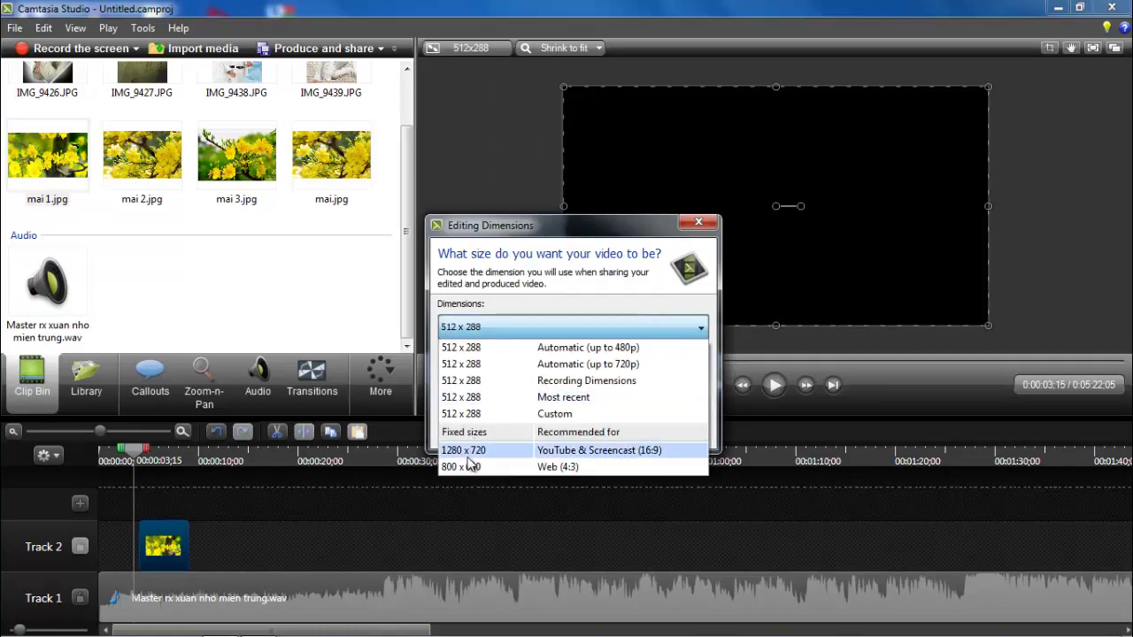
left_click(586, 449)
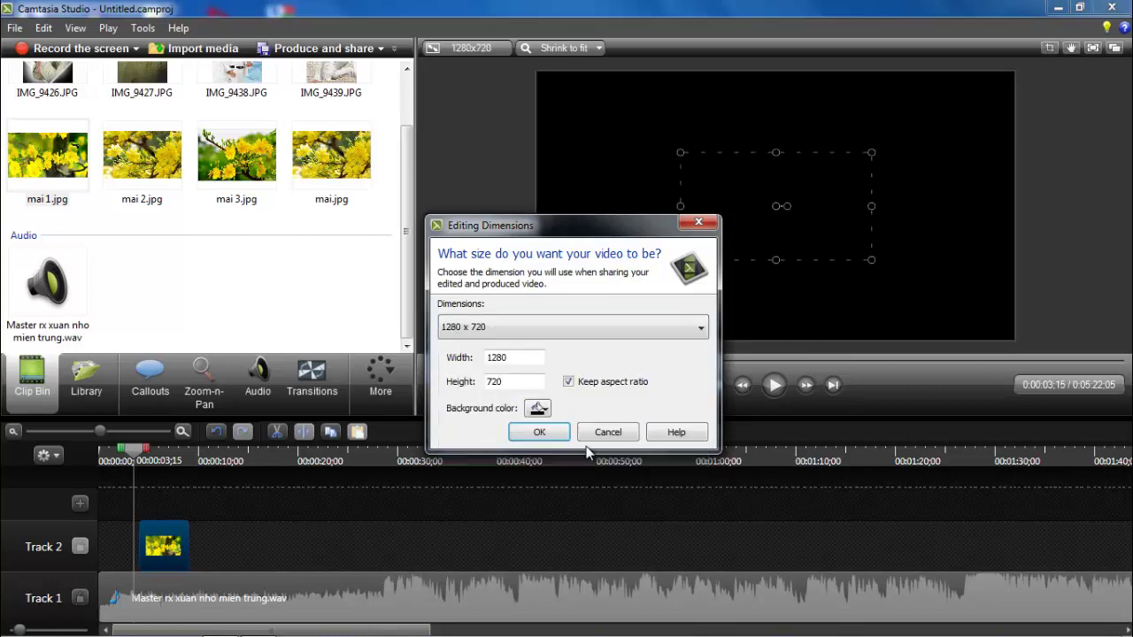
left_click(557, 433)
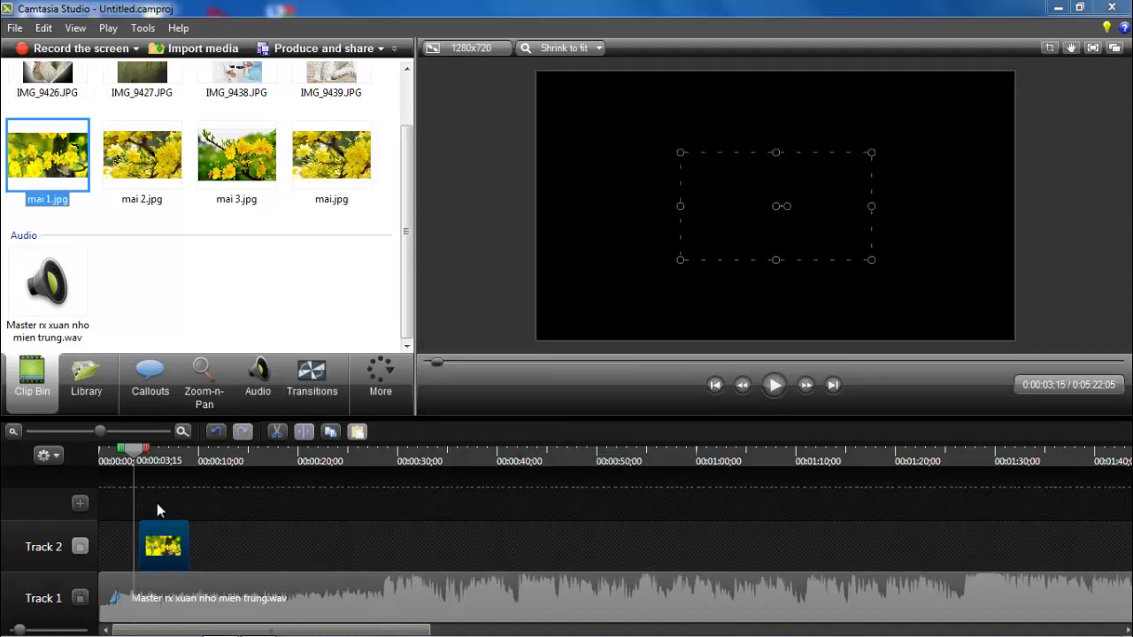
- Stretch the mai 1.jpg clip on Track 2 to run from 0 to about 20 seconds and enlarge its picture to fill the canvas
left_click(121, 527)
left_click_drag(122, 527, 98, 524)
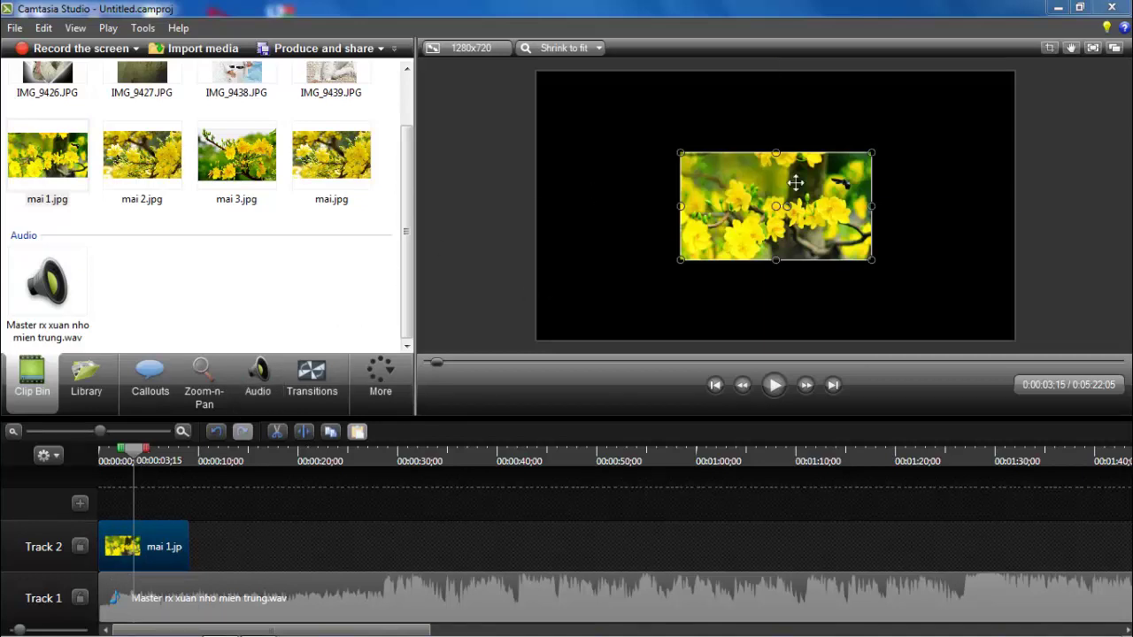
left_click_drag(653, 283, 545, 340)
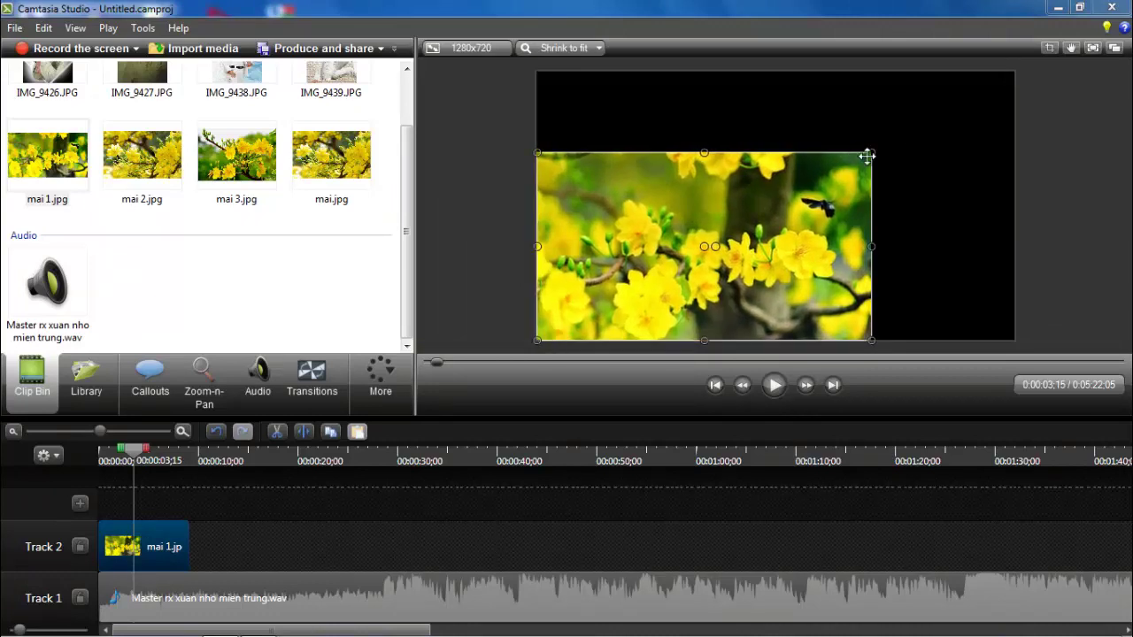
left_click_drag(871, 153, 1001, 75)
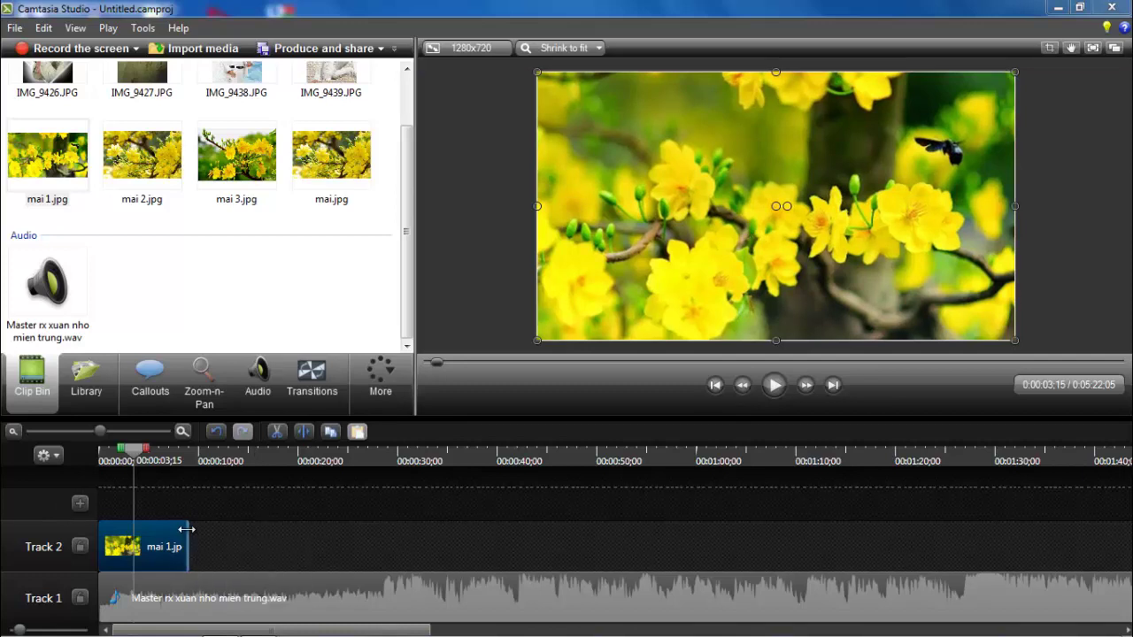
left_click_drag(188, 529, 302, 529)
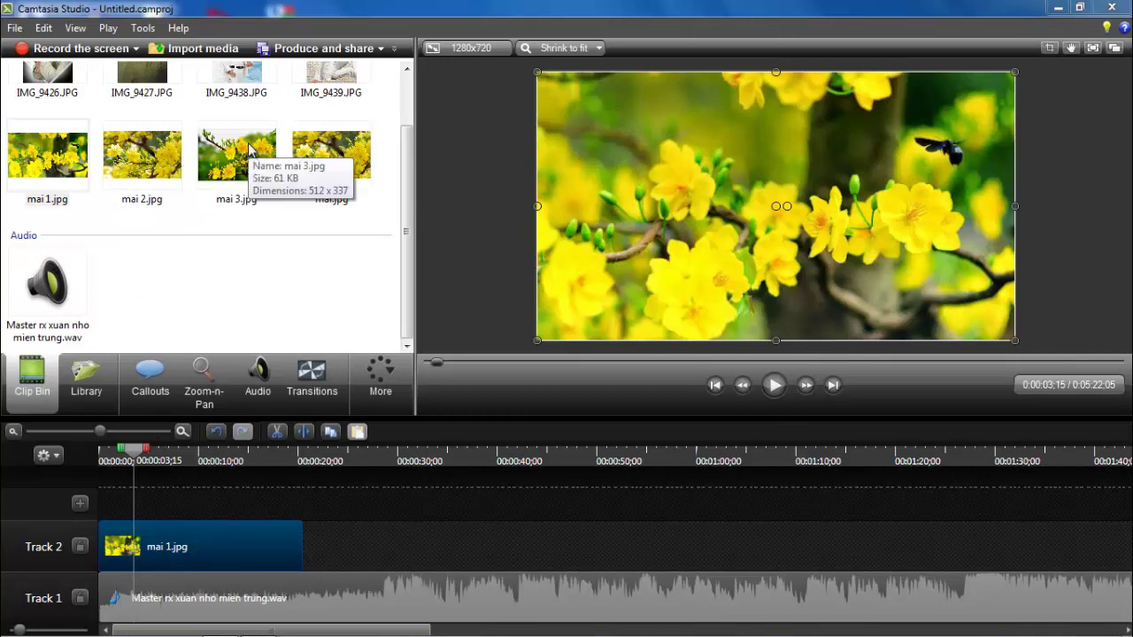
- Place mai 3.jpg directly after mai 1.jpg on Track 2, extend it to about 44 seconds and enlarge it to cover the canvas
left_click_drag(249, 150, 309, 549)
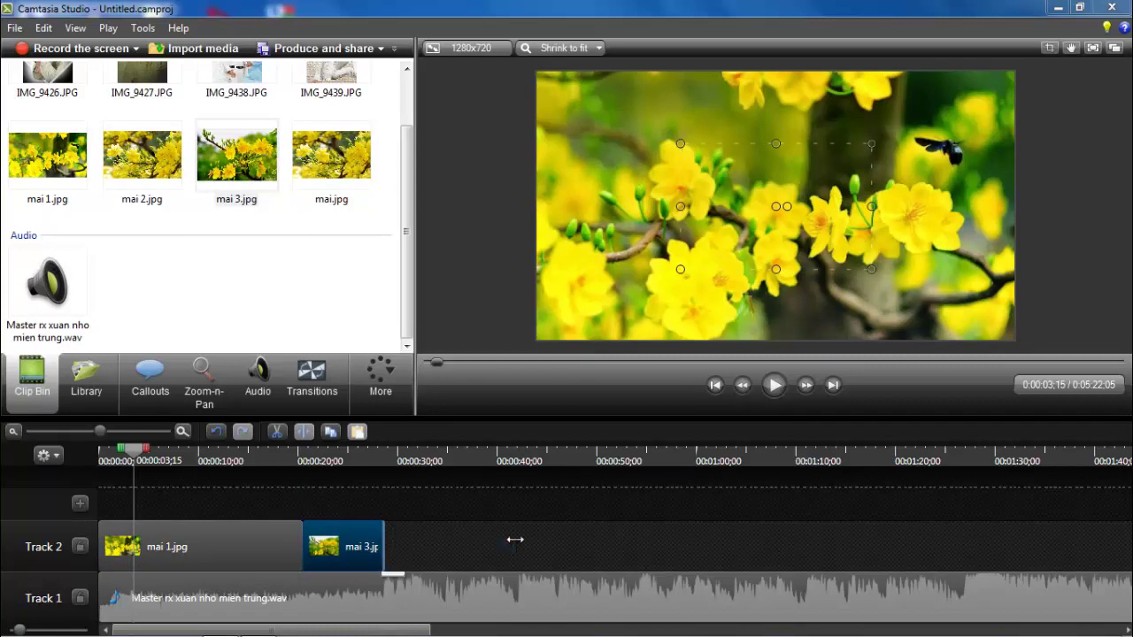
left_click_drag(514, 540, 536, 540)
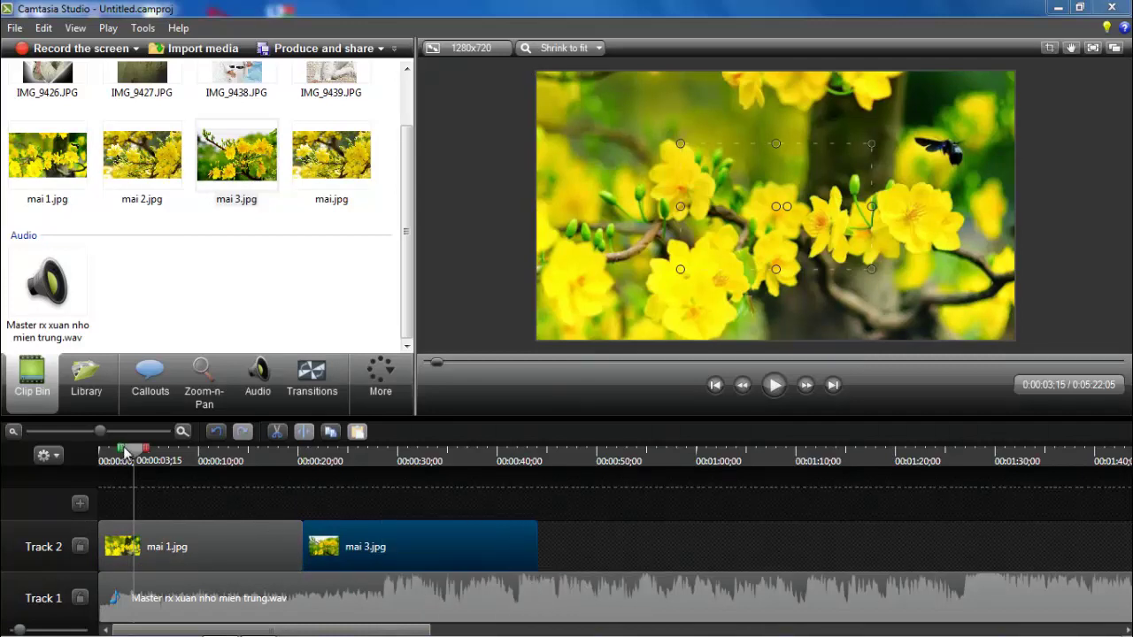
left_click_drag(131, 453, 363, 454)
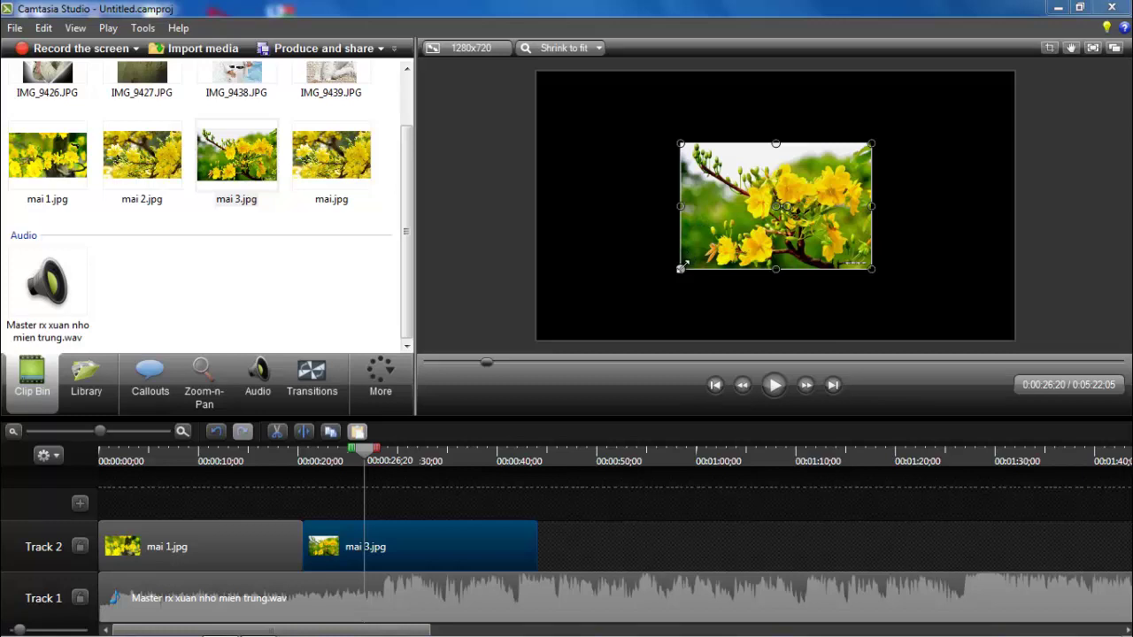
left_click_drag(680, 269, 538, 287)
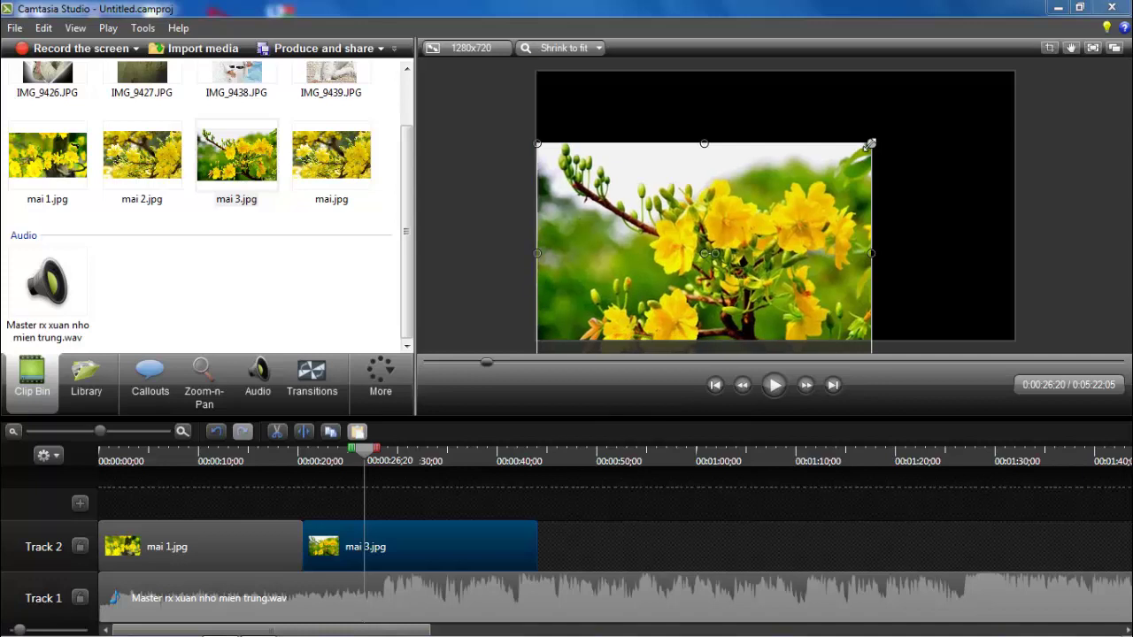
left_click_drag(873, 139, 886, 132)
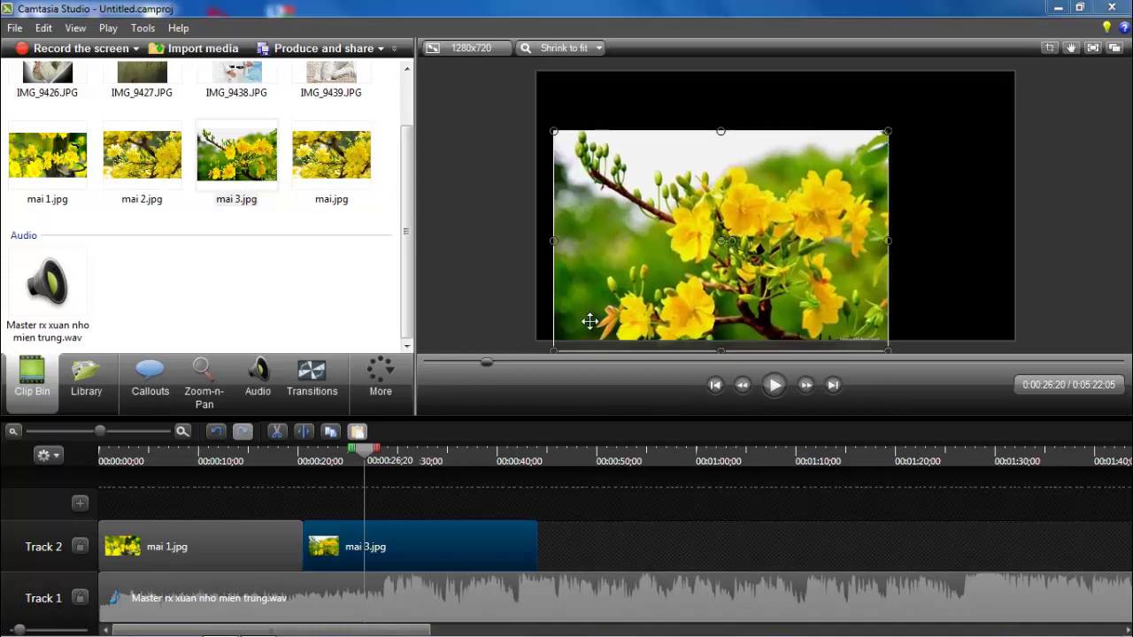
left_click_drag(590, 321, 572, 322)
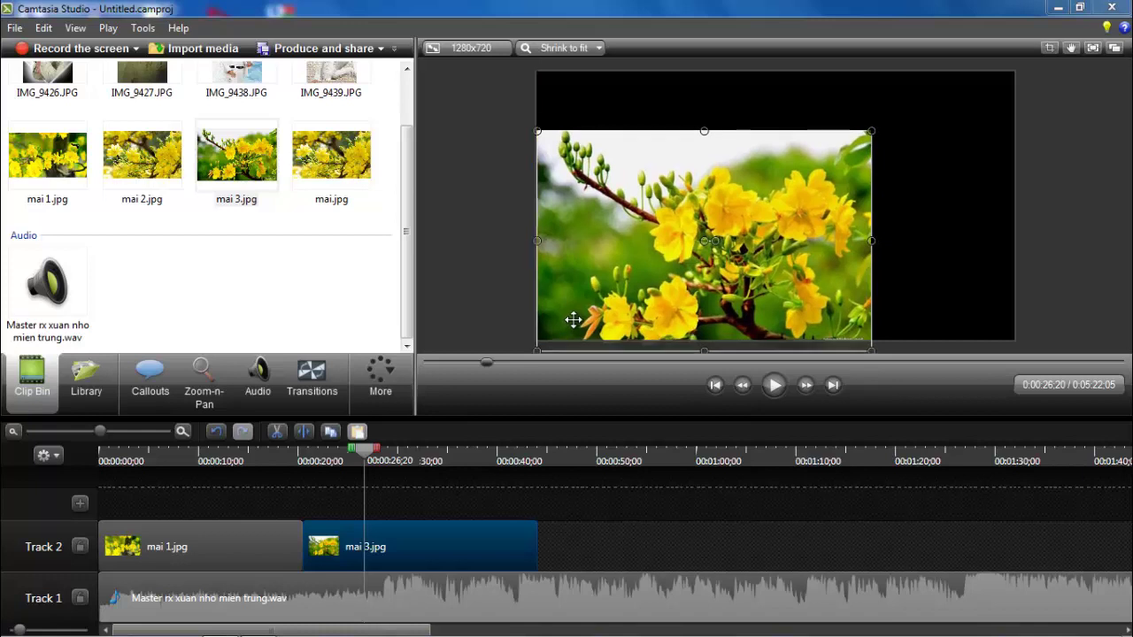
left_click_drag(874, 129, 1012, 65)
left_click_drag(786, 223, 784, 225)
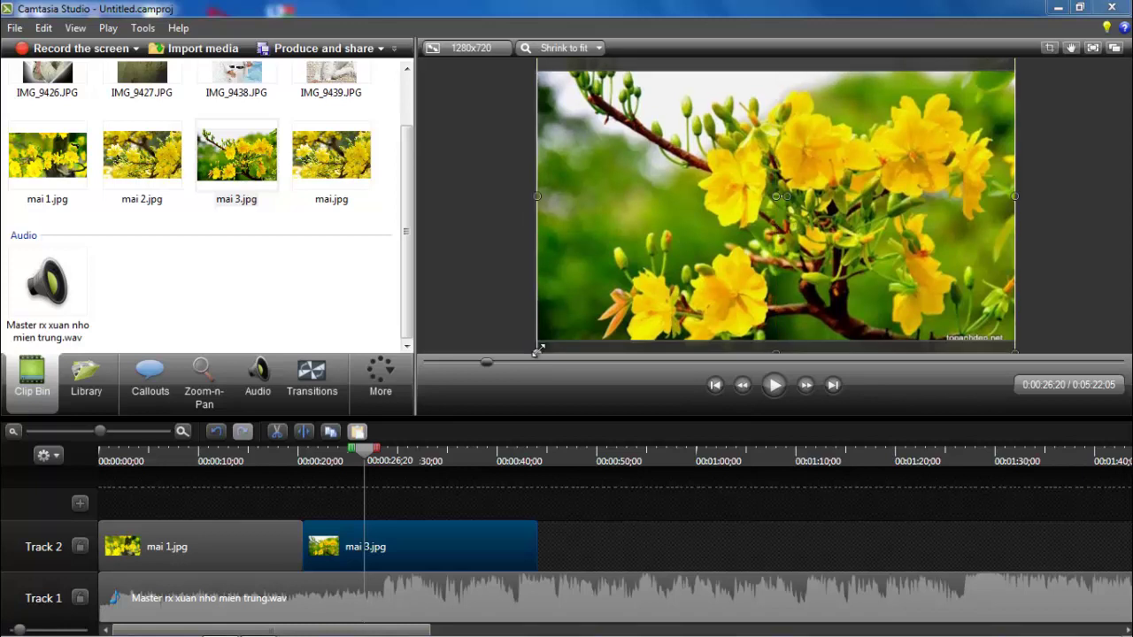
left_click_drag(538, 350, 537, 349)
- Place IMG_9439.JPG on a new Track 3 at about 4 seconds and extend its duration to about 18 seconds
left_click_drag(409, 144, 409, 93)
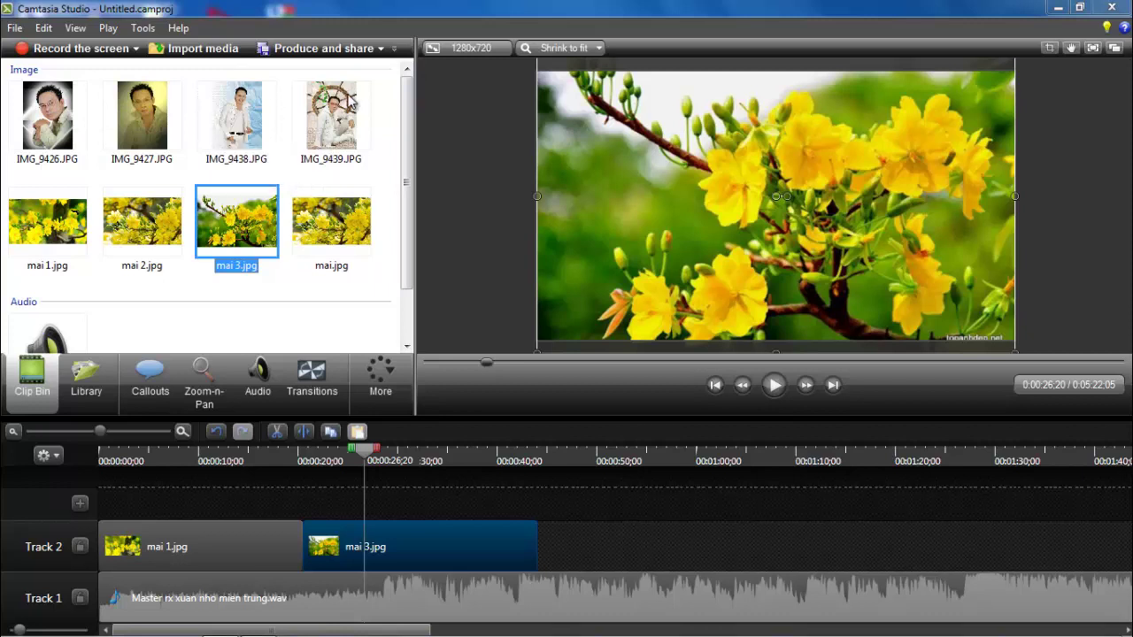
left_click_drag(336, 106, 142, 483)
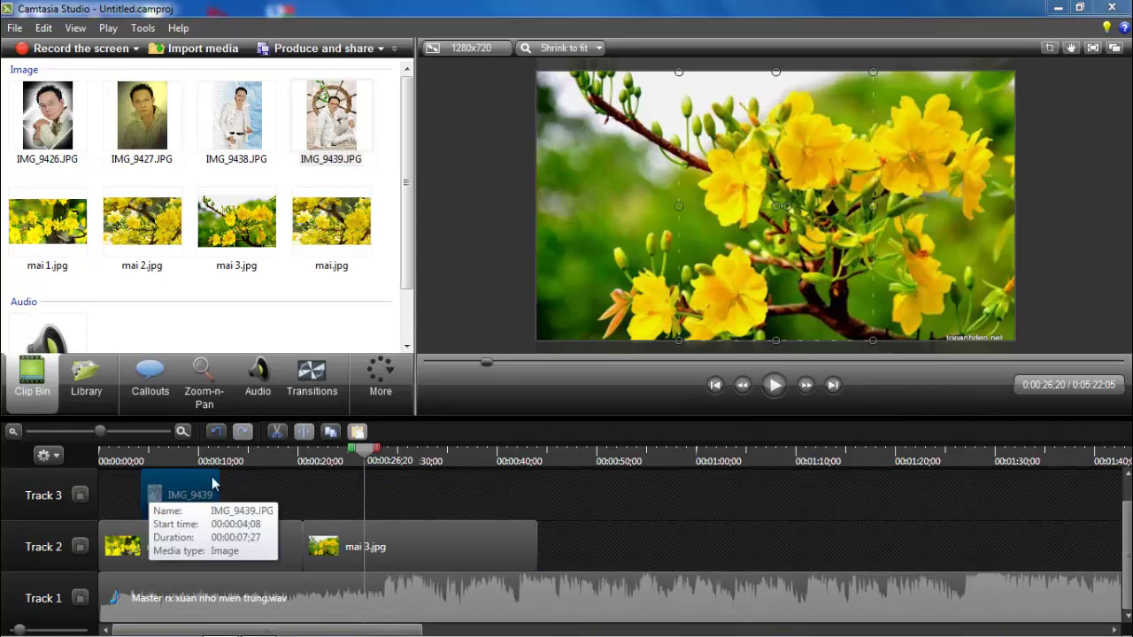
left_click_drag(218, 482, 322, 498)
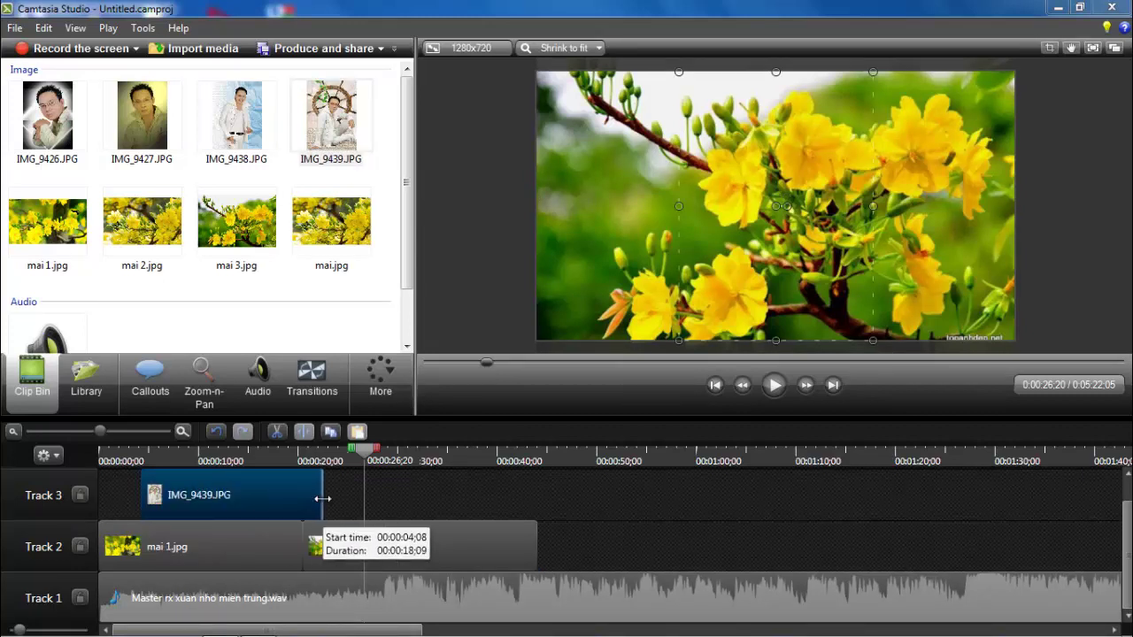
- Shift mai 3.jpg on Track 2 to start at 26;20 and extend mai 1.jpg to meet it
left_click_drag(434, 537, 521, 537)
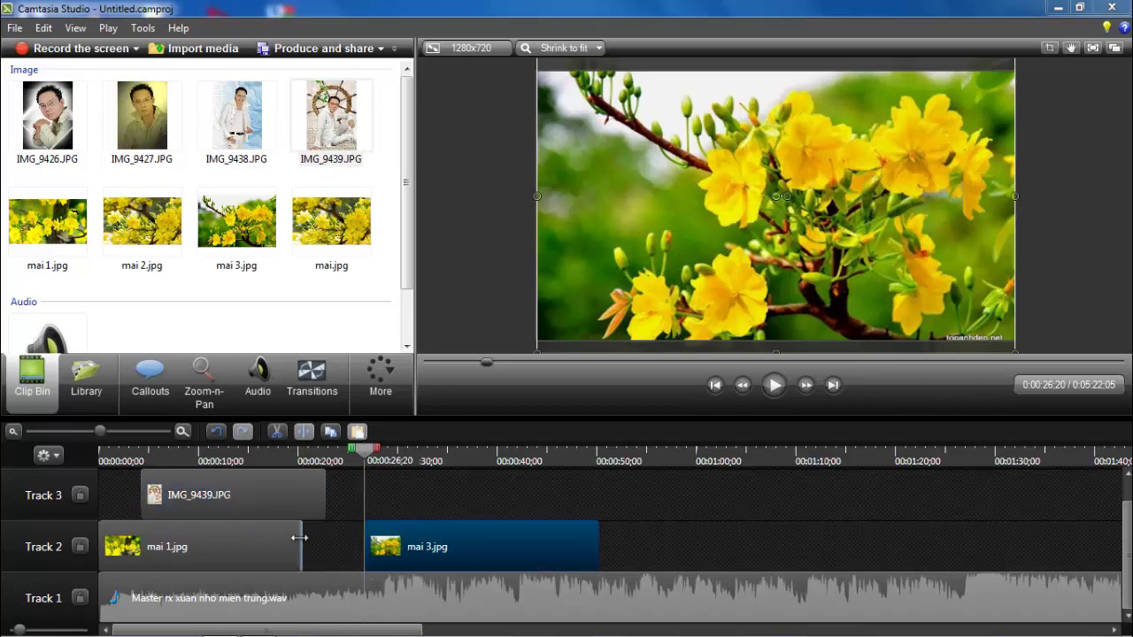
left_click_drag(301, 537, 367, 536)
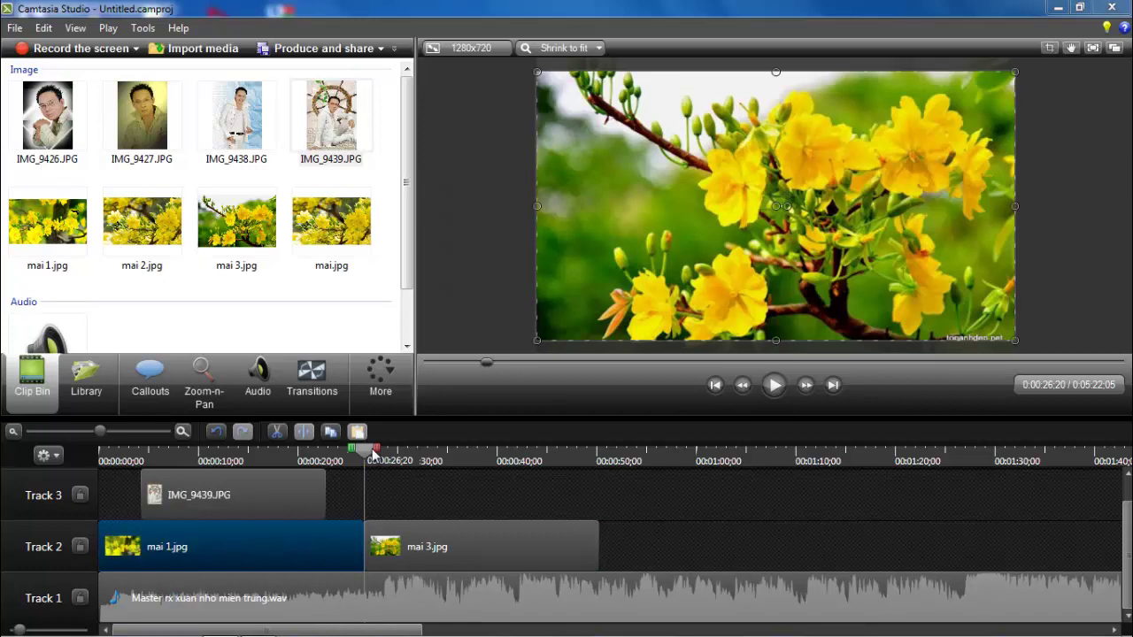
- Enlarge the IMG_9439 photo to the full canvas width and position it so the man's head and upper body are in frame
left_click_drag(304, 459, 183, 489)
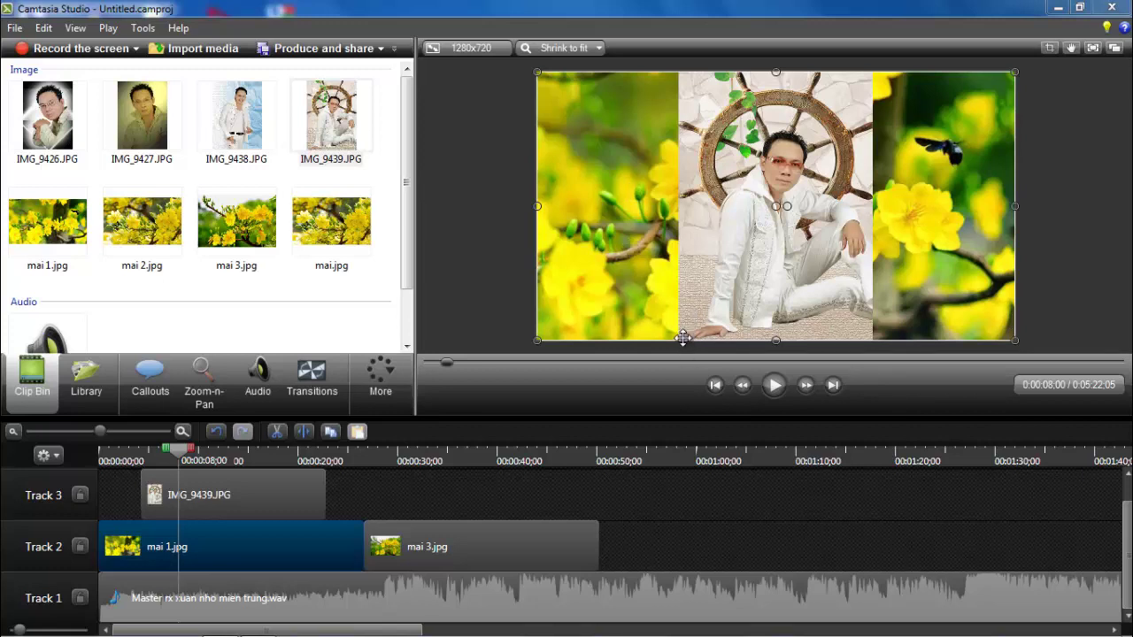
left_click(717, 301)
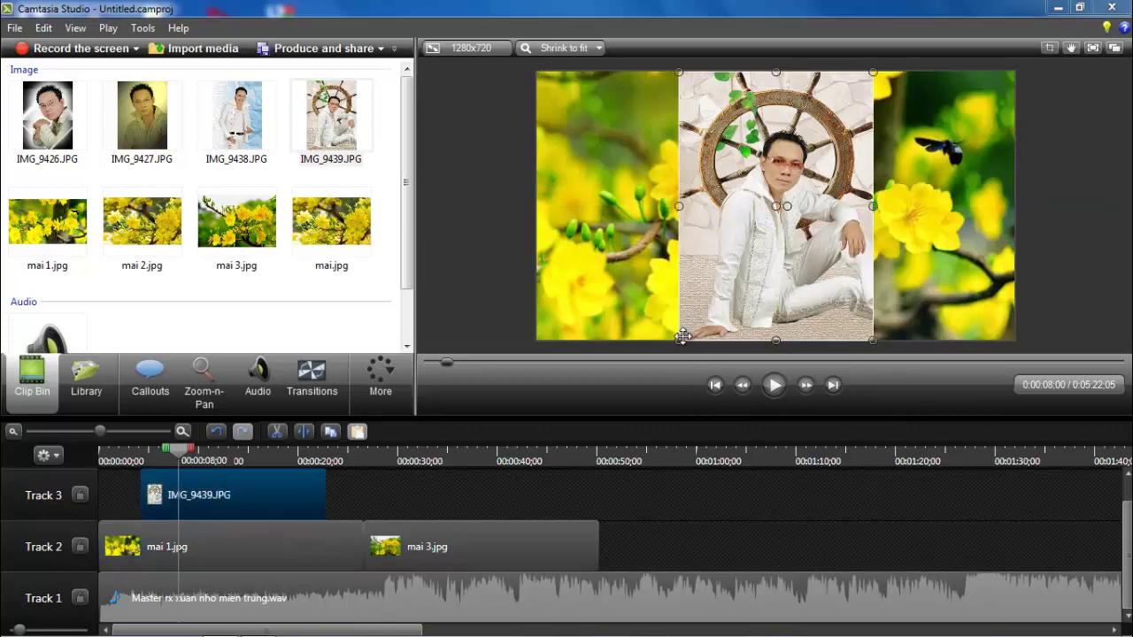
left_click_drag(678, 340, 538, 304)
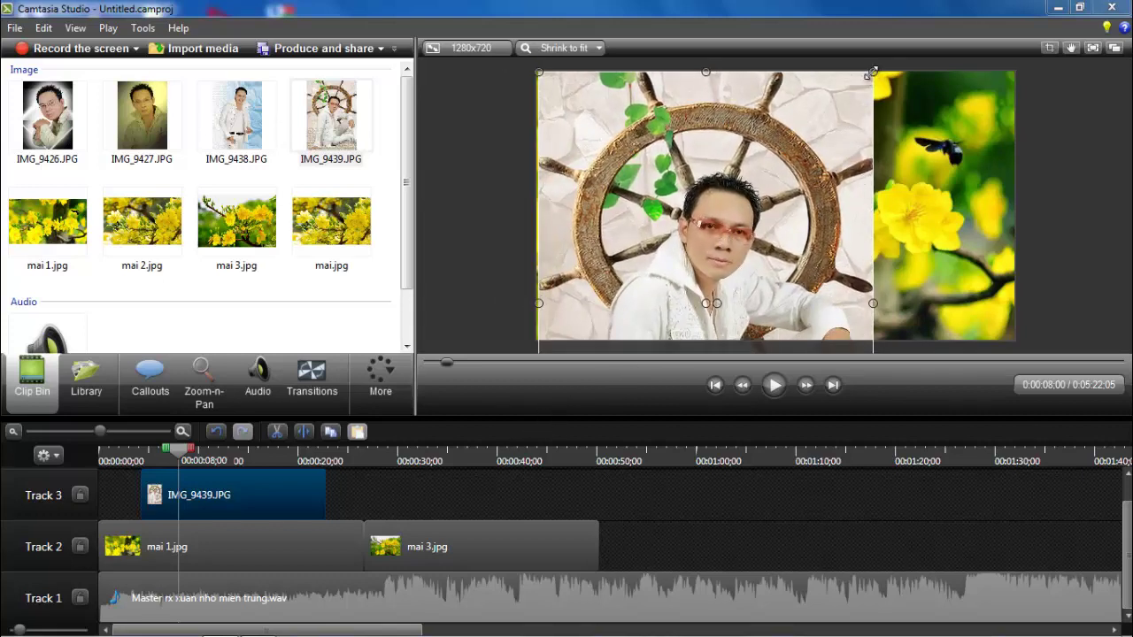
left_click_drag(889, 65, 1012, 78)
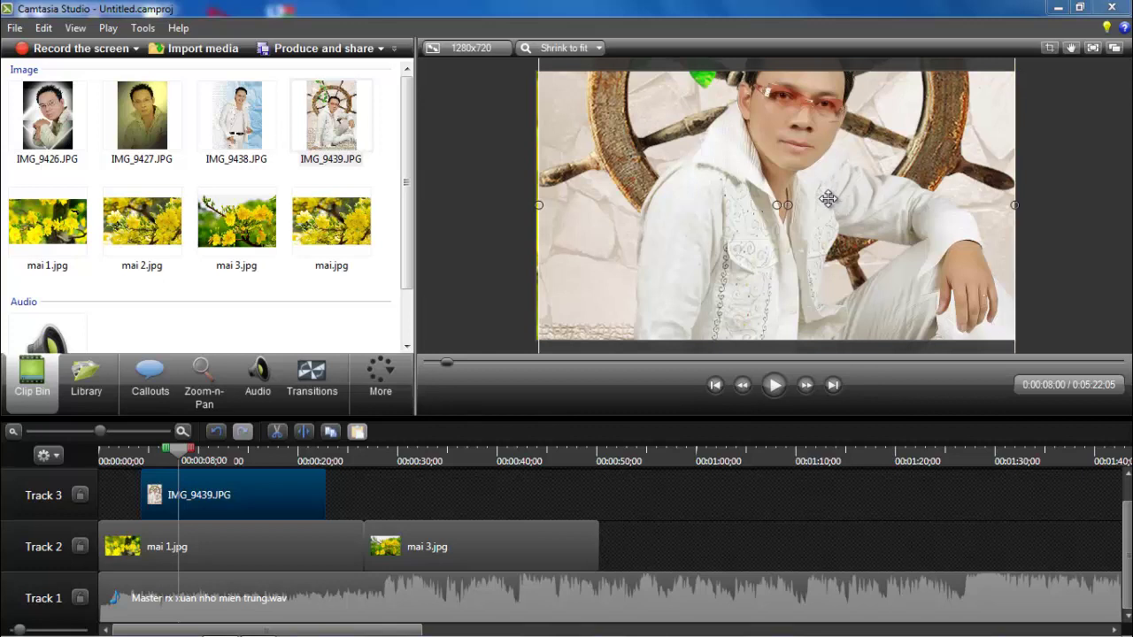
left_click_drag(830, 190, 828, 242)
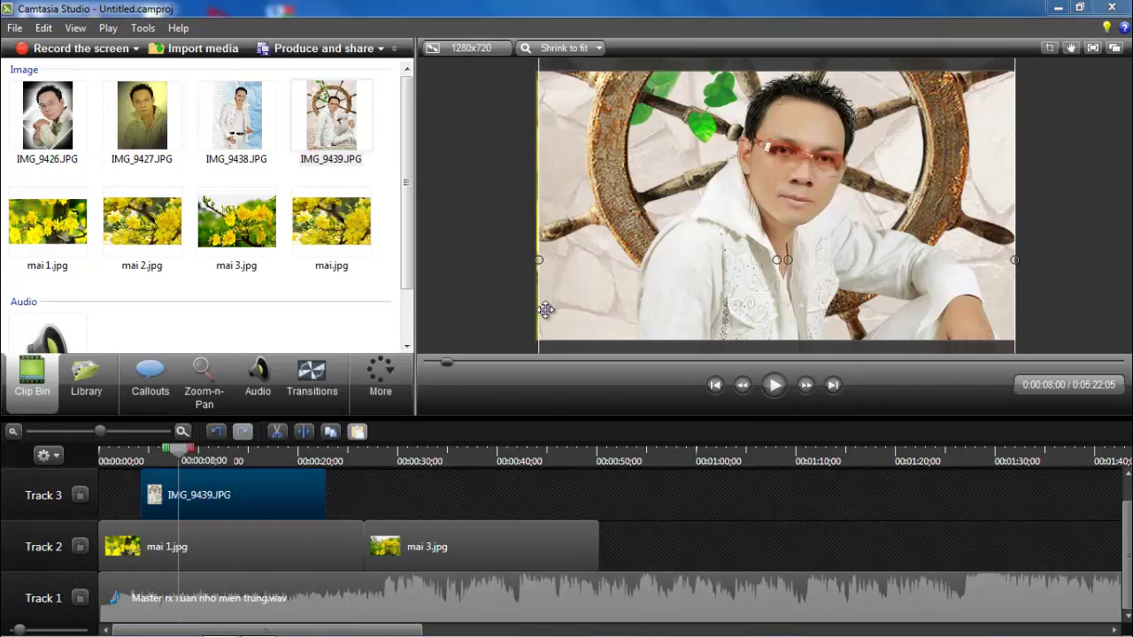
left_click_drag(545, 309, 552, 309)
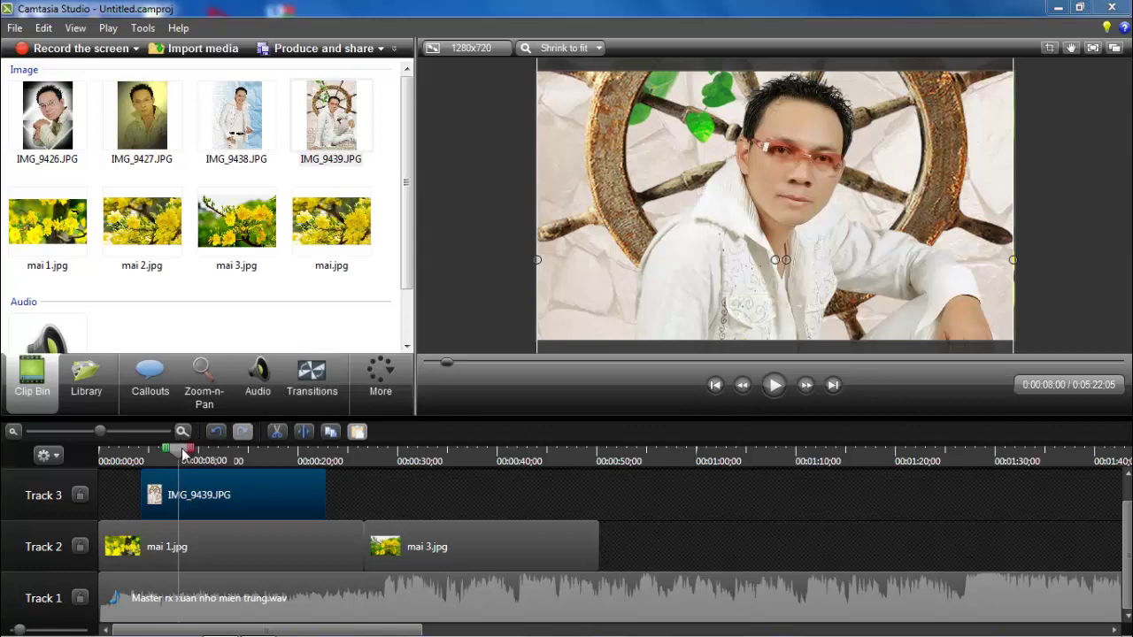
- Add a visual properties animation at the start of the IMG_9439 clip (4;08) and stretch it across nearly the whole clip
left_click_drag(178, 454, 142, 454)
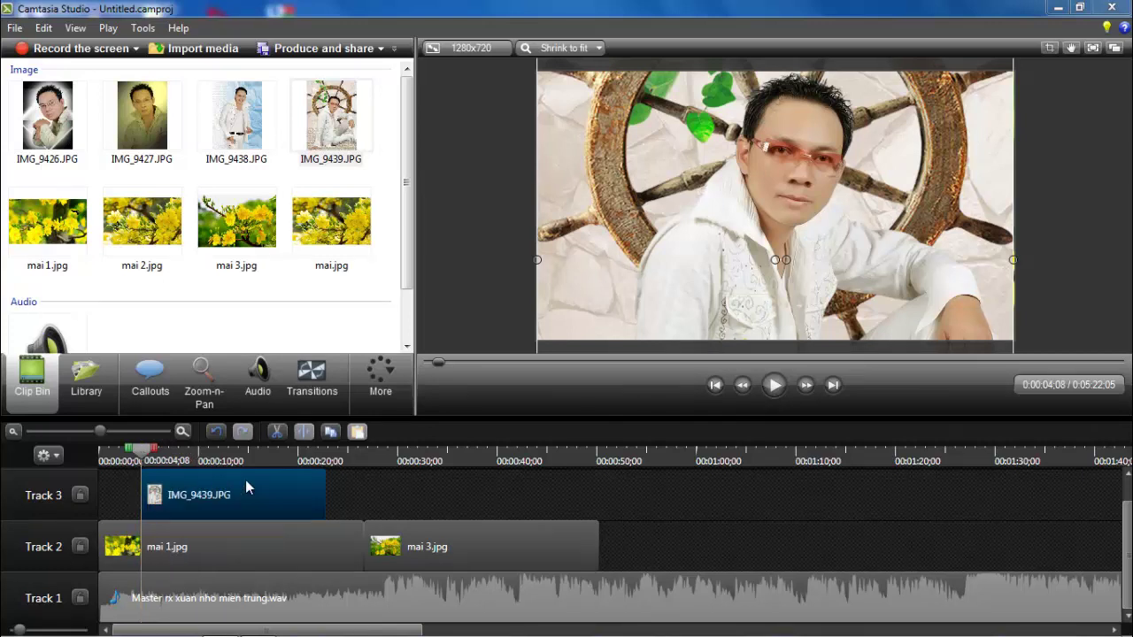
left_click(380, 378)
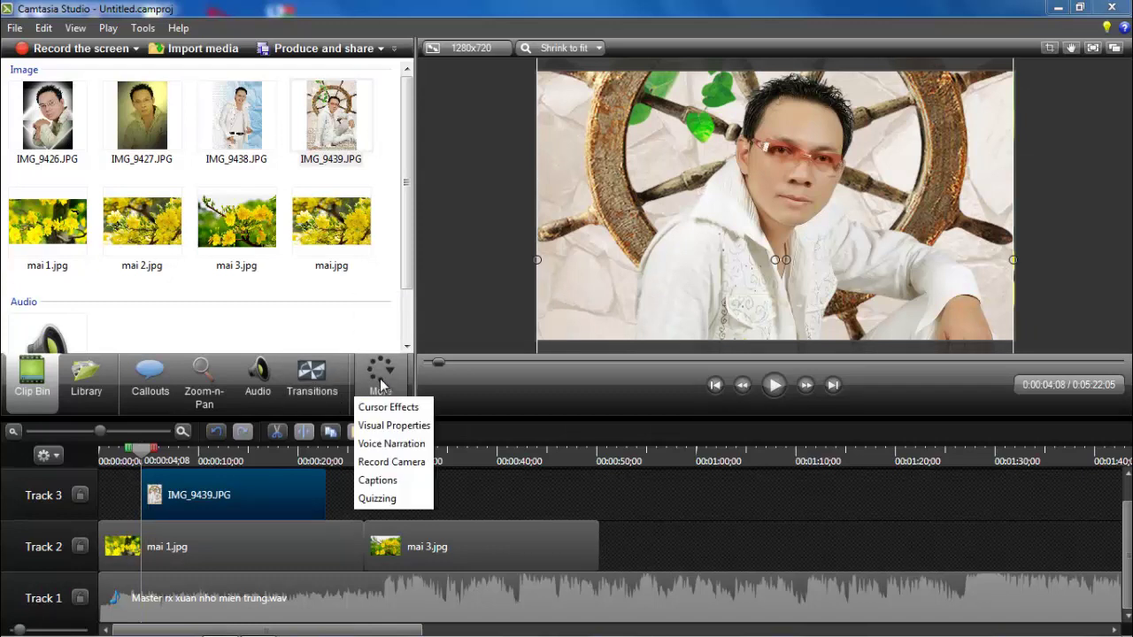
left_click(393, 426)
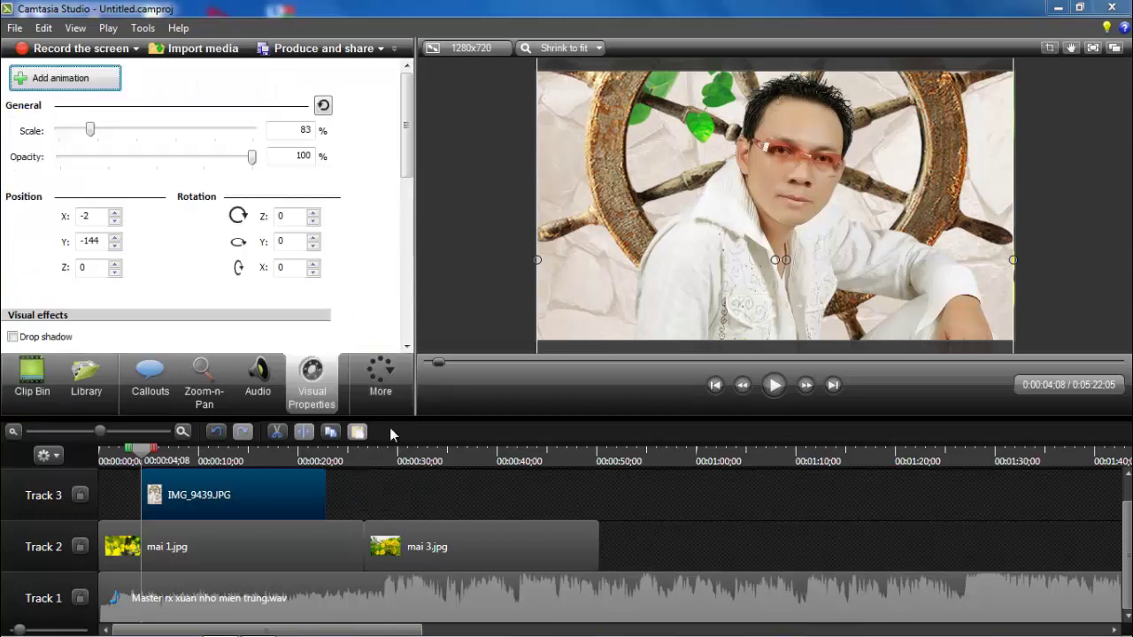
left_click(75, 81)
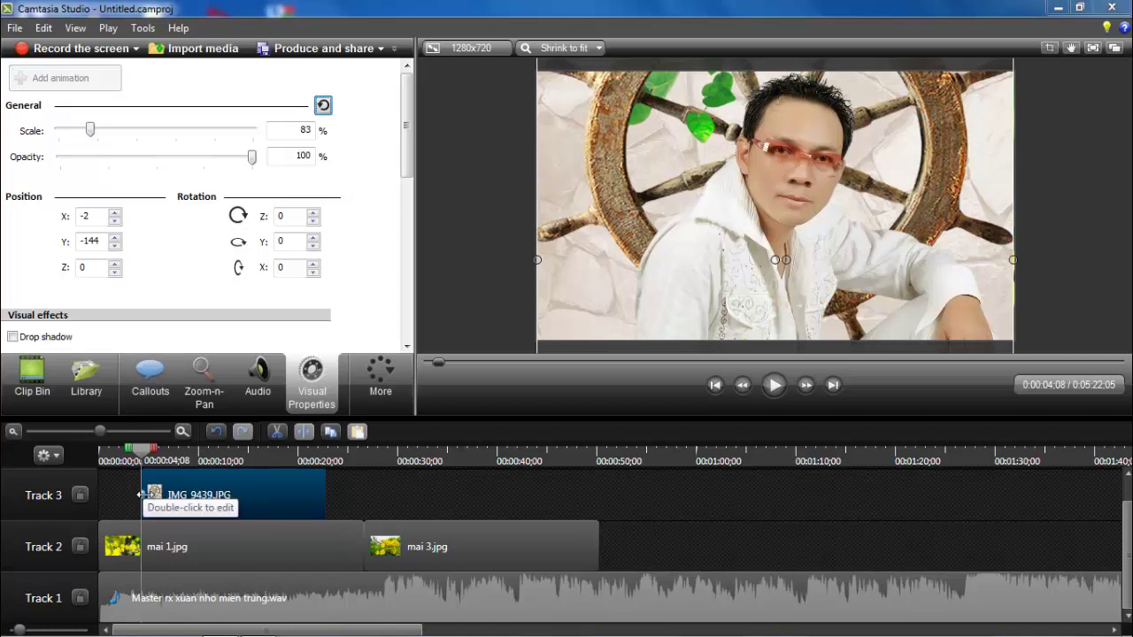
left_click_drag(140, 495, 313, 488)
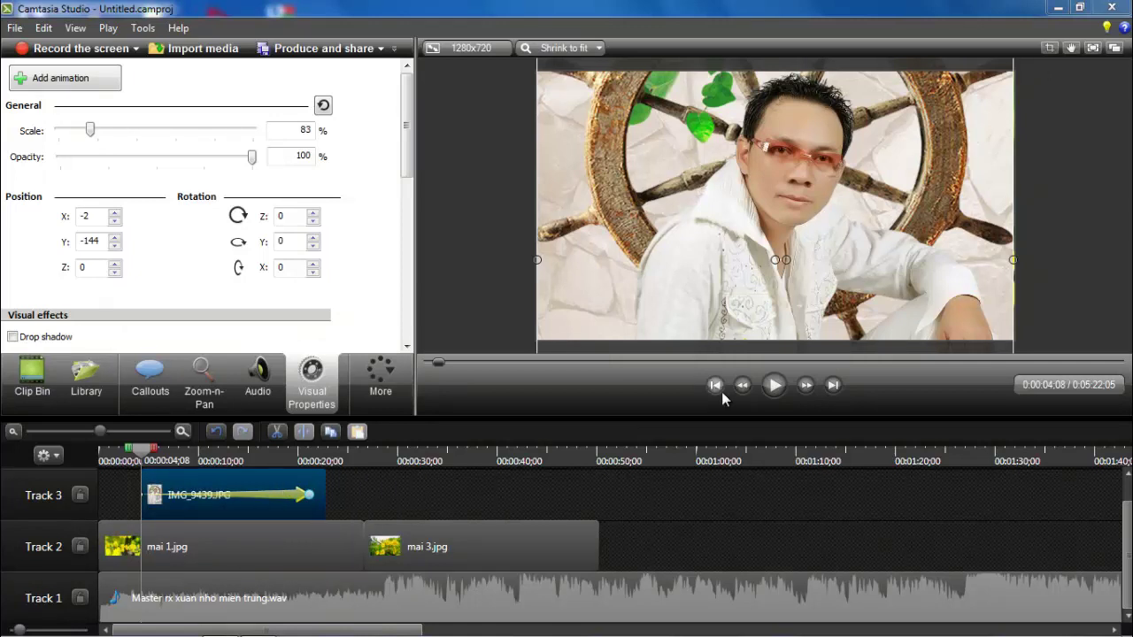
- Move the IMG_9439 photo upward at the 4;08 animation point to position X 0, Y 284, viewing the canvas at 25%
left_click(572, 293)
left_click_drag(575, 293, 577, 208)
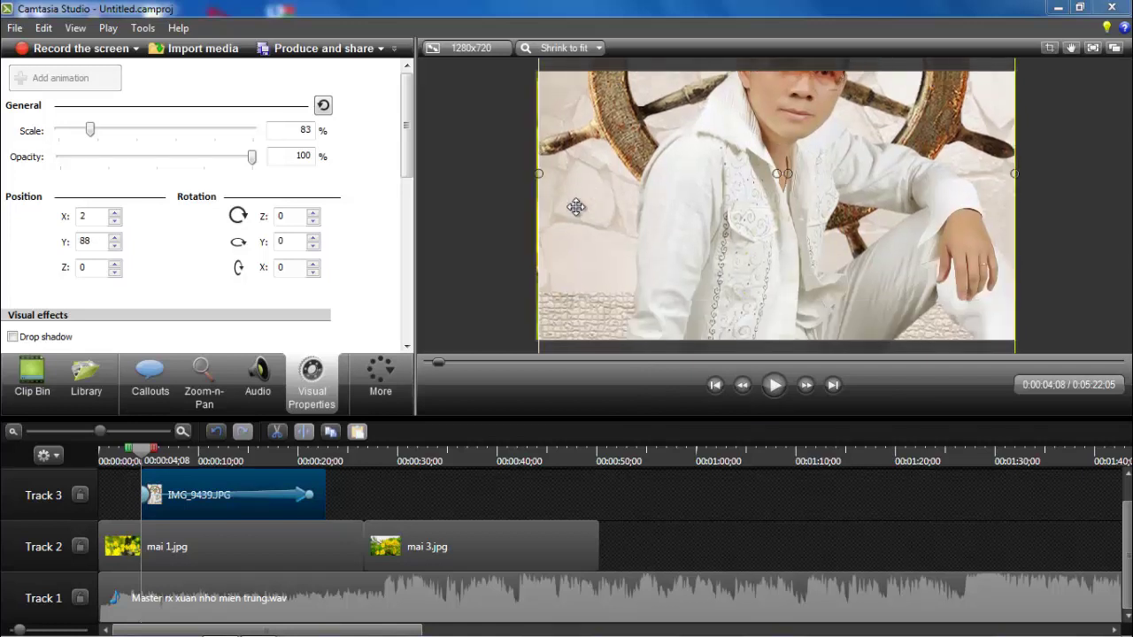
left_click(594, 50)
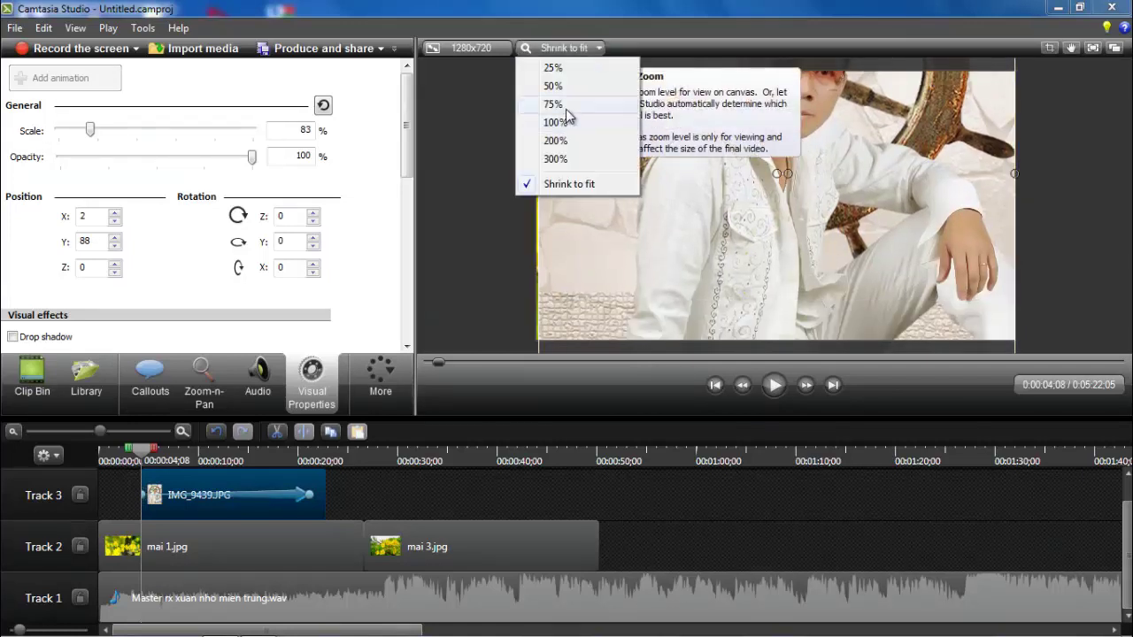
left_click(552, 67)
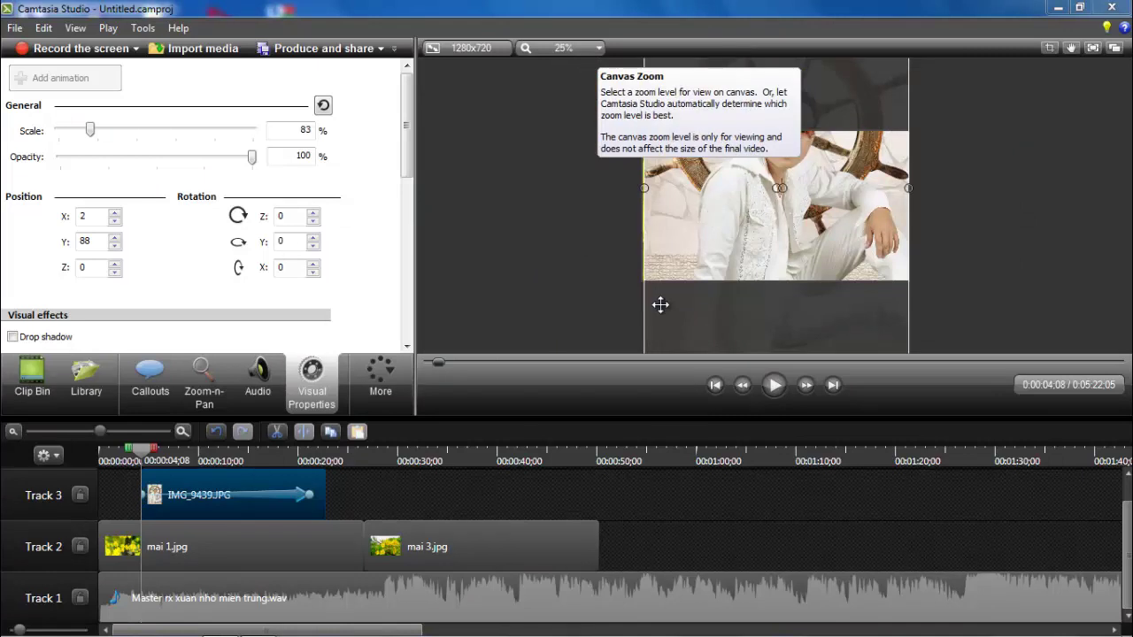
left_click_drag(658, 304, 658, 266)
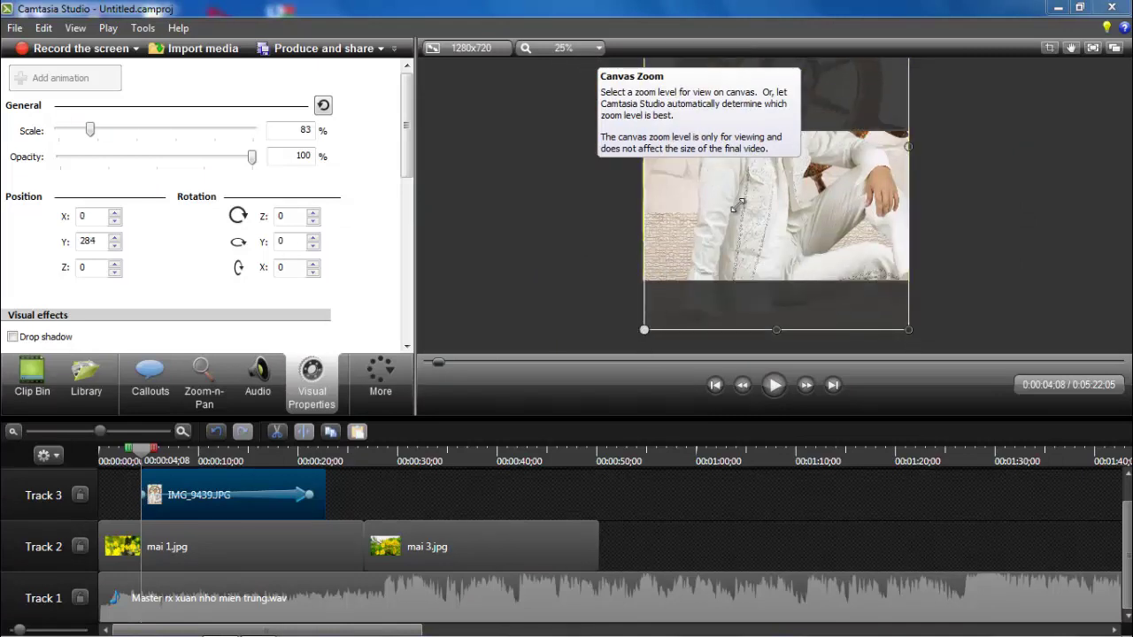
- Shrink the IMG_9439 photo to 2% at the 4;08 animation point and place it on the yellow flower at X -248, Y 51
left_click_drag(736, 204, 753, 274)
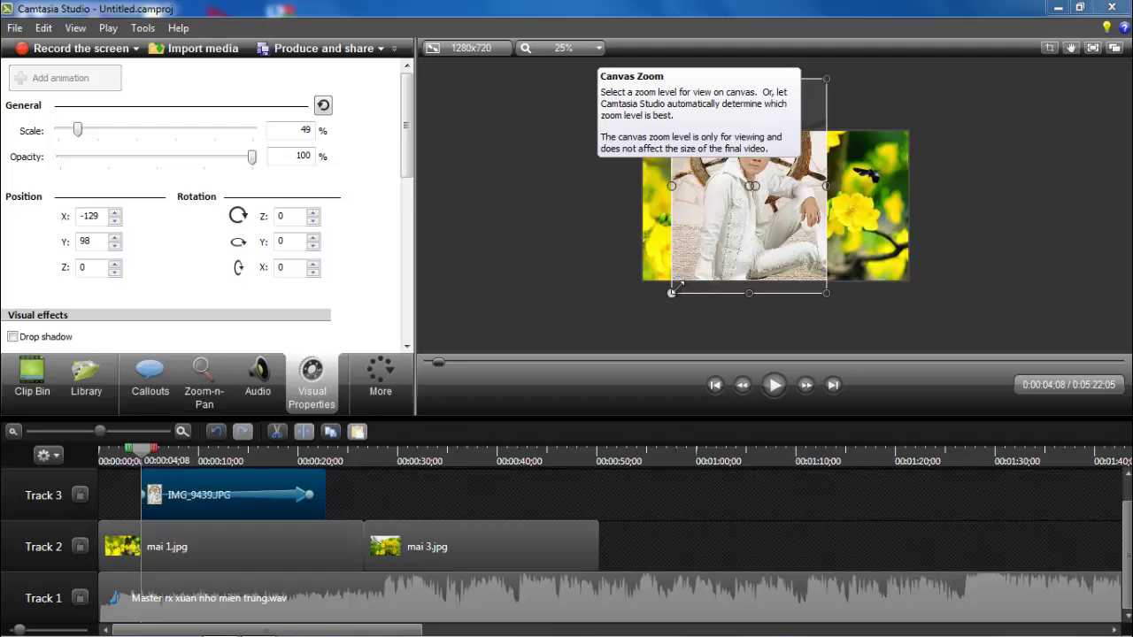
left_click_drag(672, 292, 720, 105)
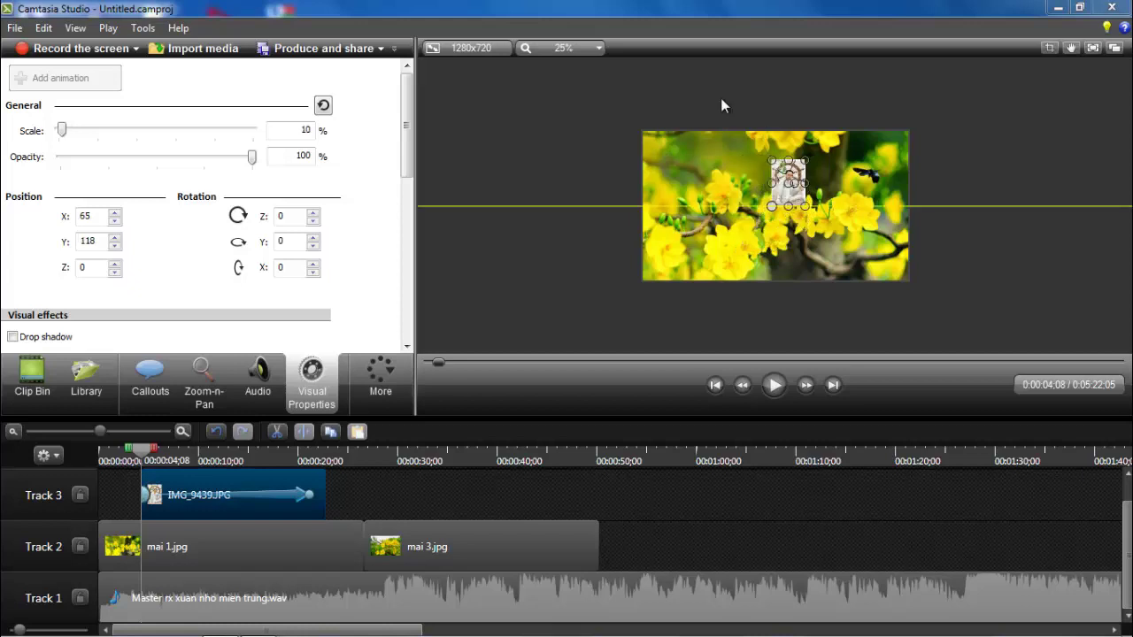
left_click(598, 47)
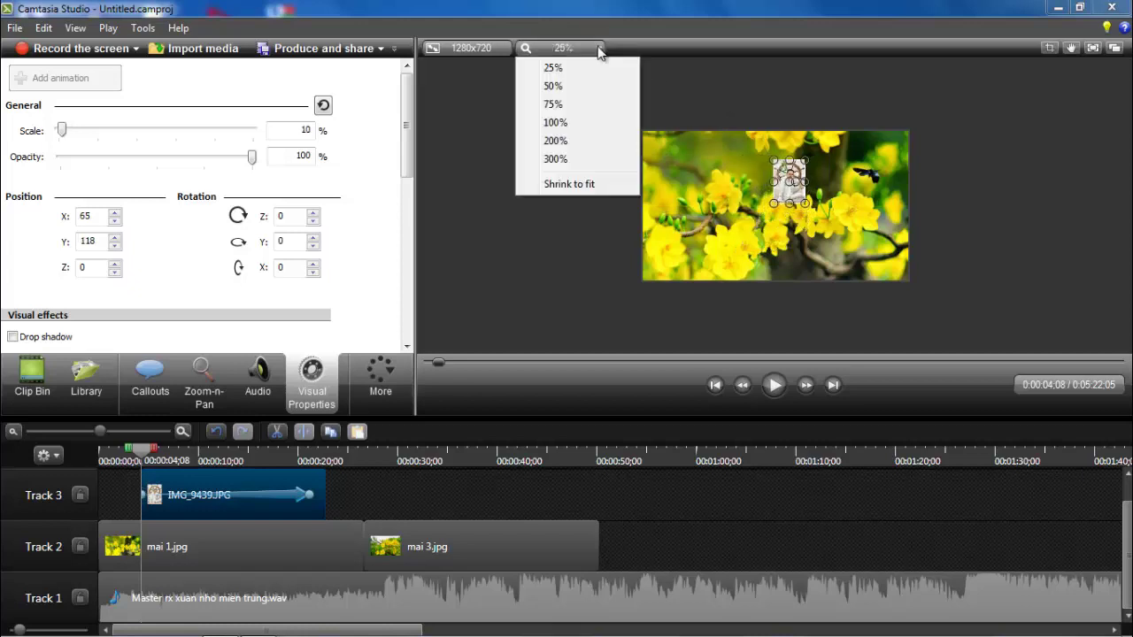
left_click(564, 185)
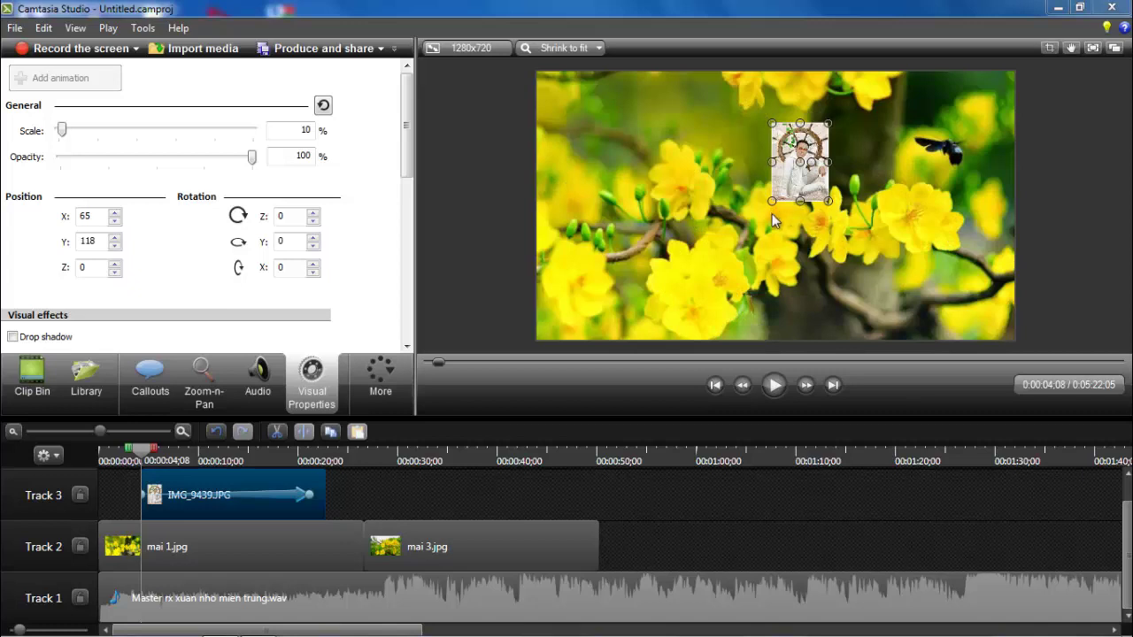
left_click_drag(771, 201, 684, 187)
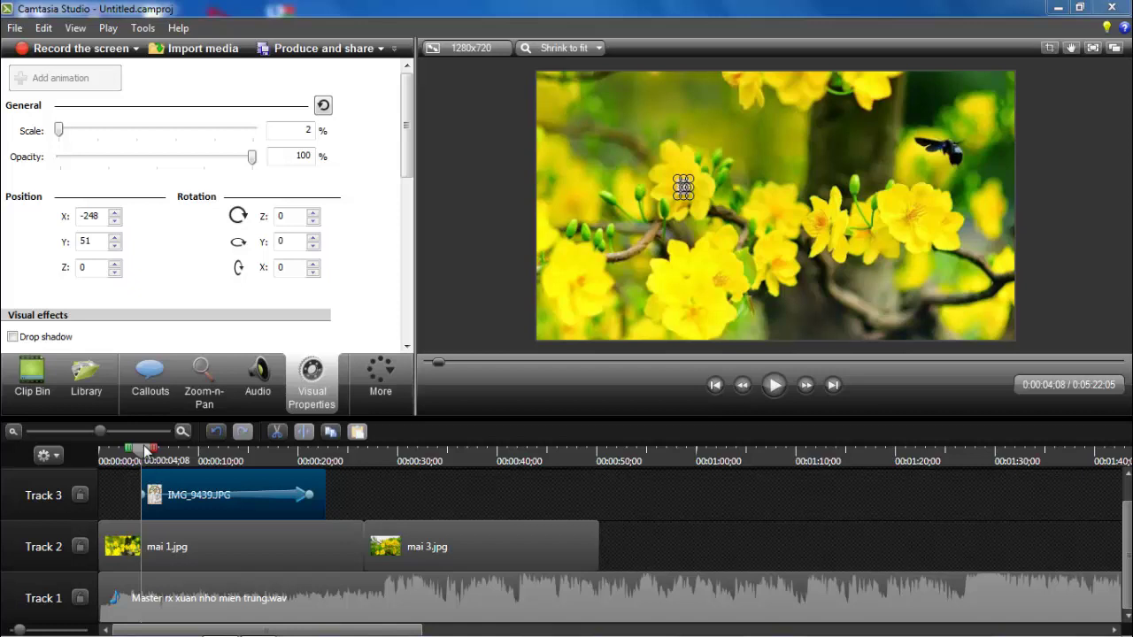
- Play back the IMG_9439 zoom animation from 4;08 and return the playhead to 21;09
left_click(773, 386)
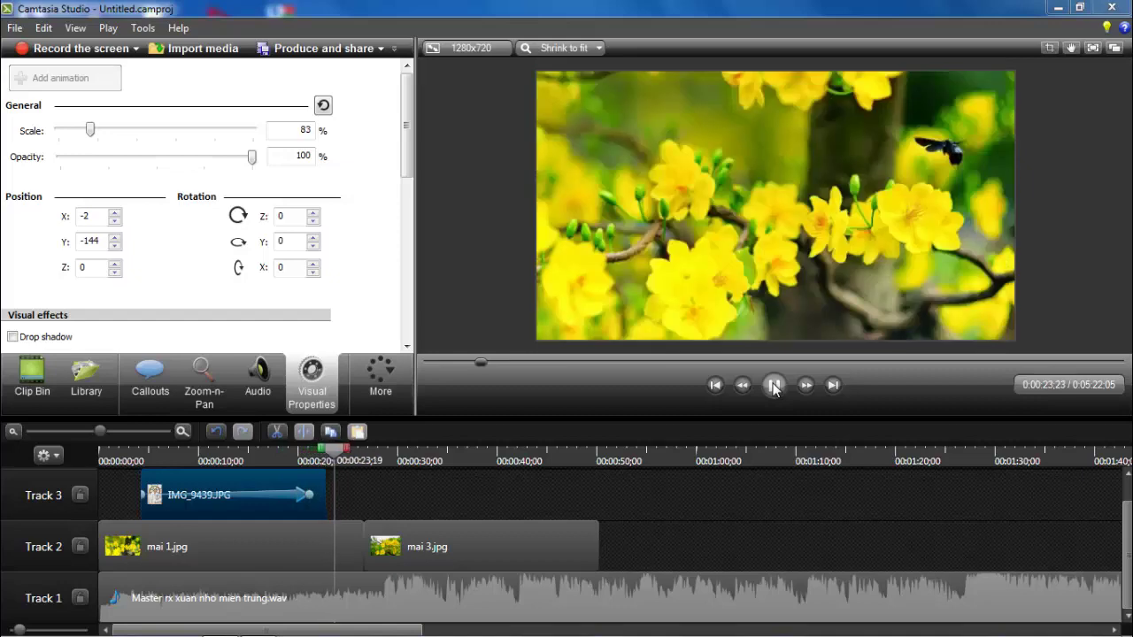
left_click(775, 386)
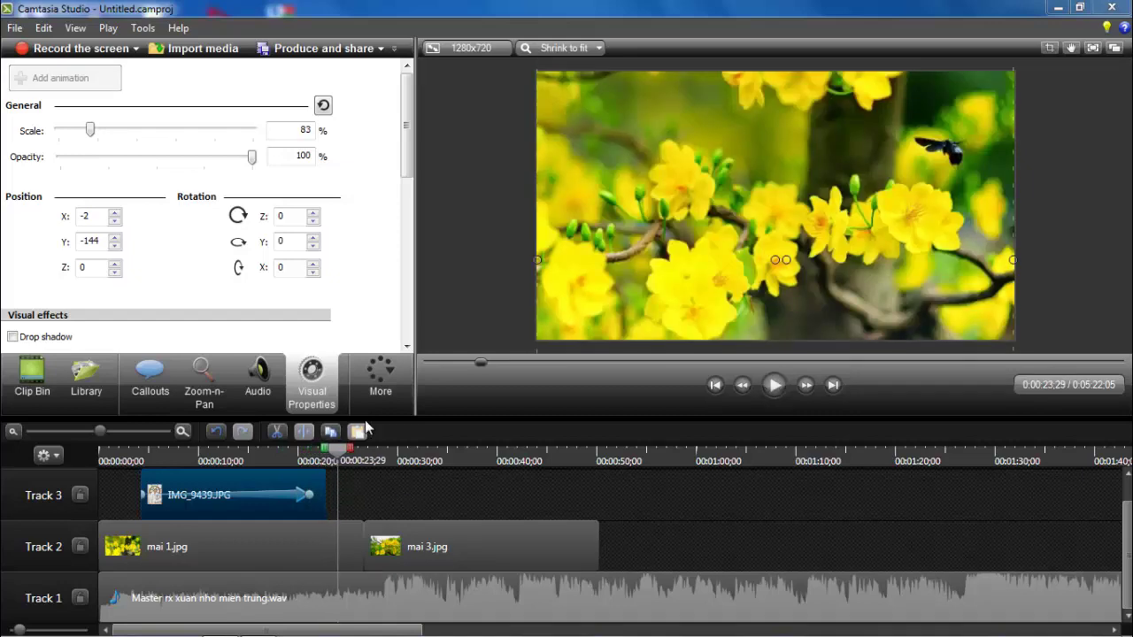
left_click_drag(342, 453, 317, 454)
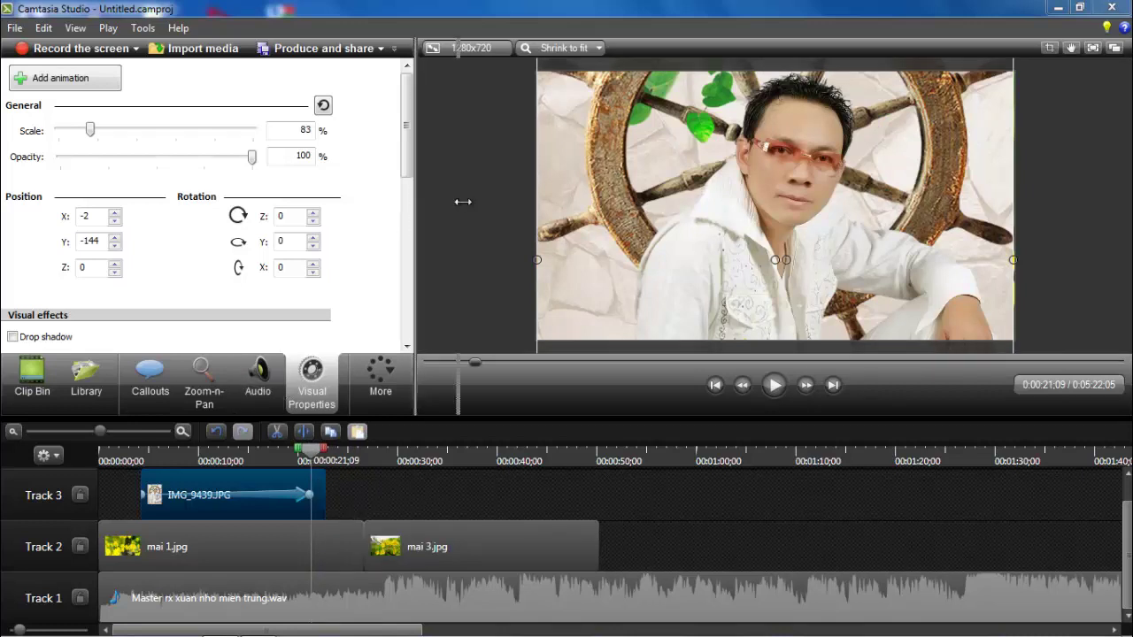
- Add Fade transitions to the end and the start of the IMG_9439 clip on Track 3
left_click_drag(463, 201, 461, 204)
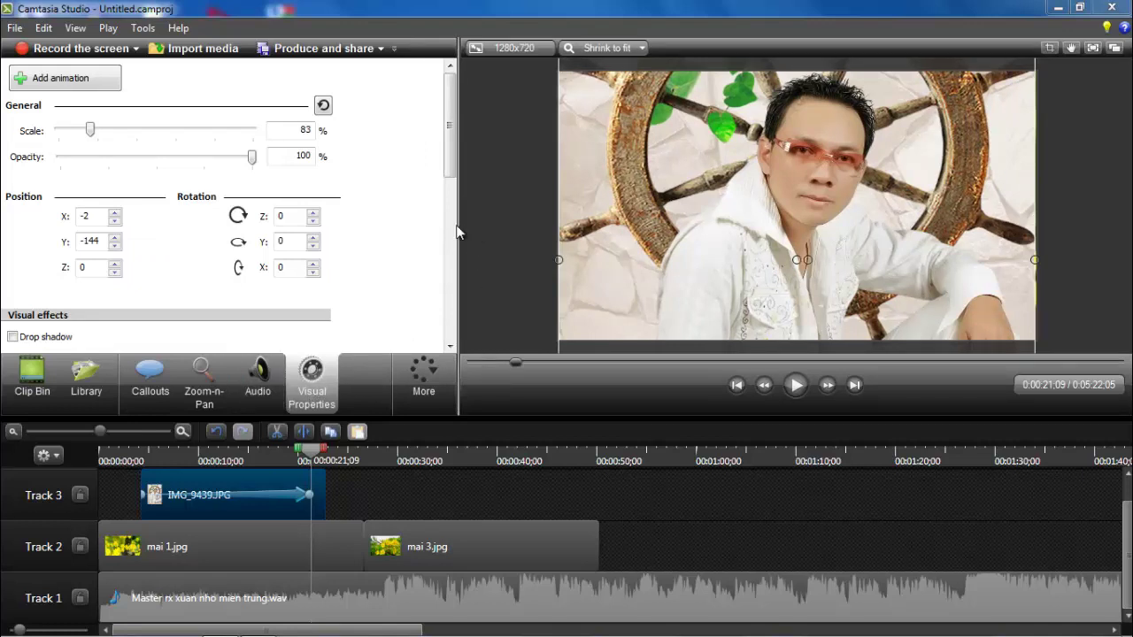
scroll(457, 231, "down", 3)
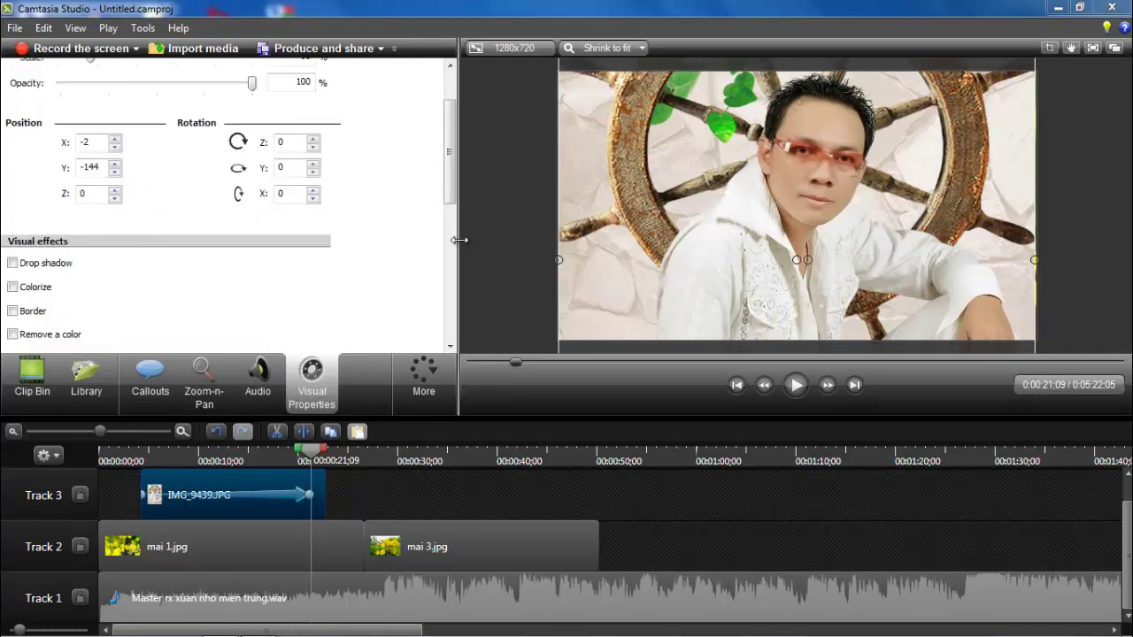
left_click_drag(459, 239, 497, 246)
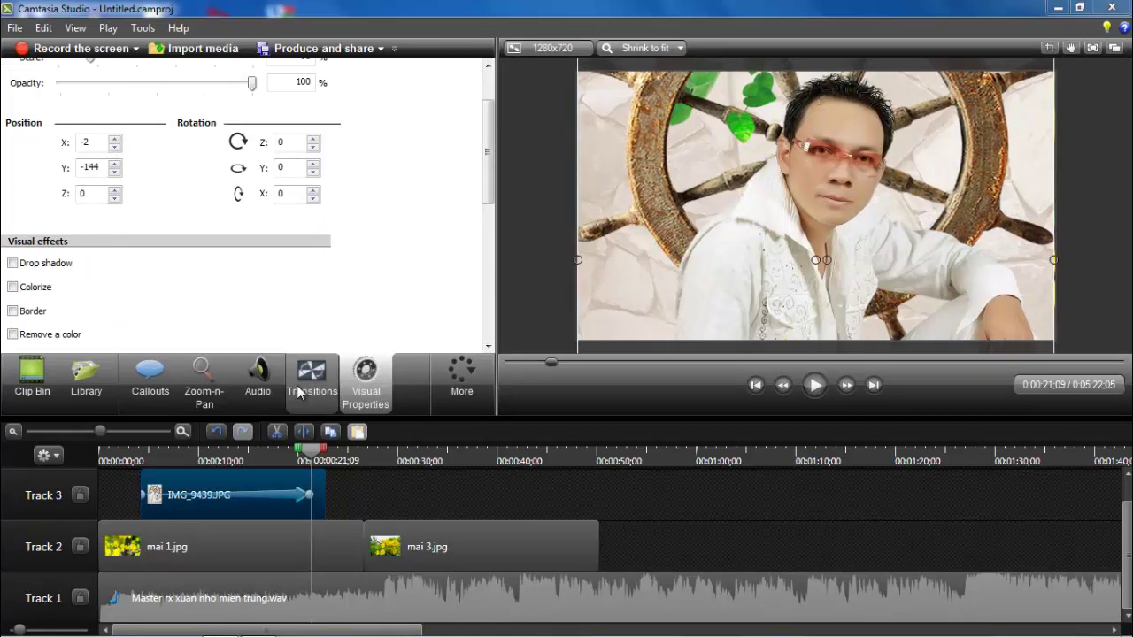
left_click(310, 380)
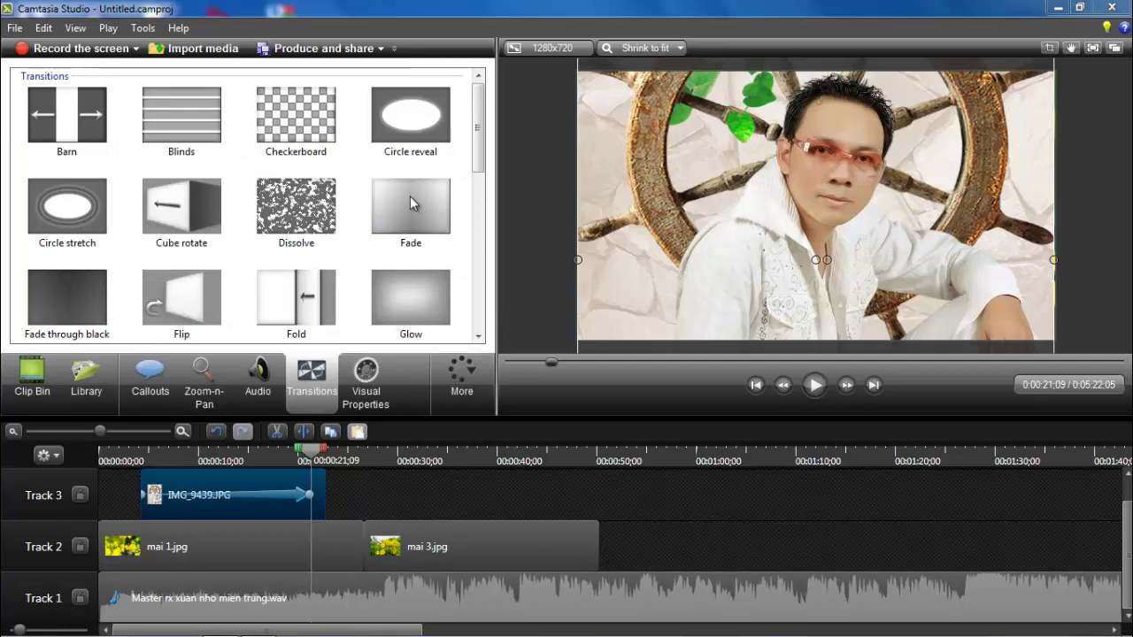
left_click_drag(409, 203, 319, 497)
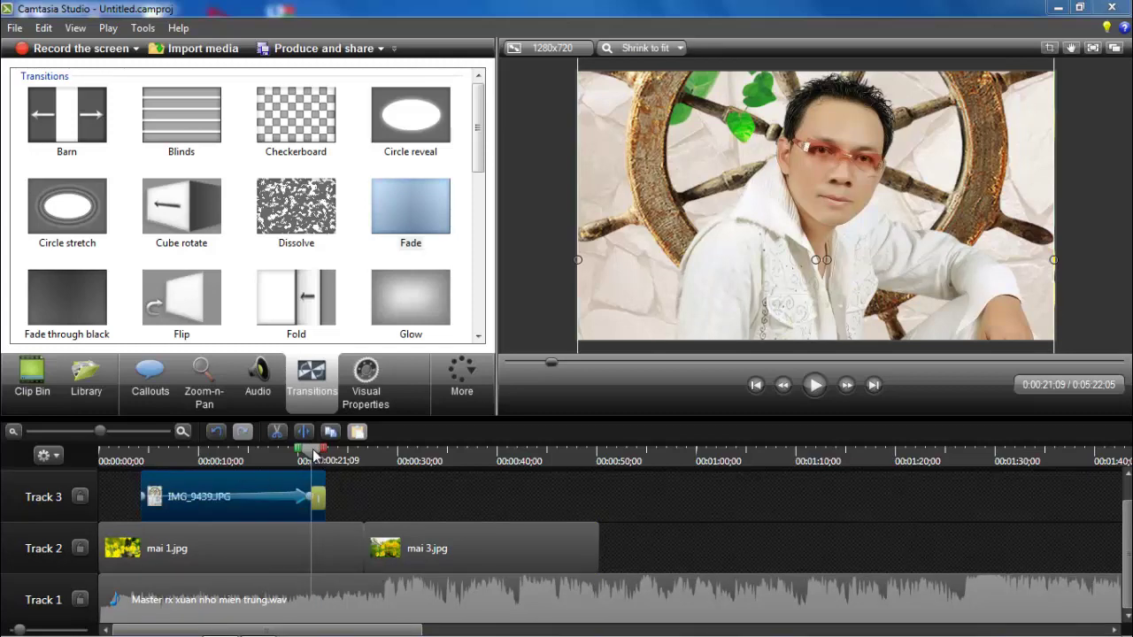
left_click_drag(314, 454, 124, 458)
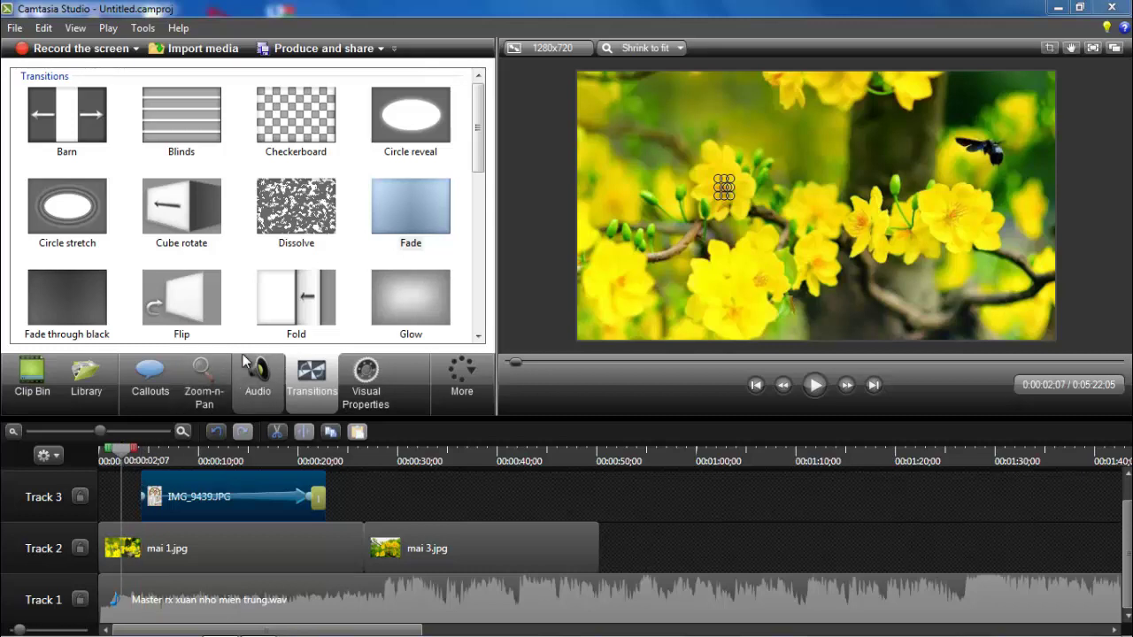
left_click_drag(405, 217, 146, 485)
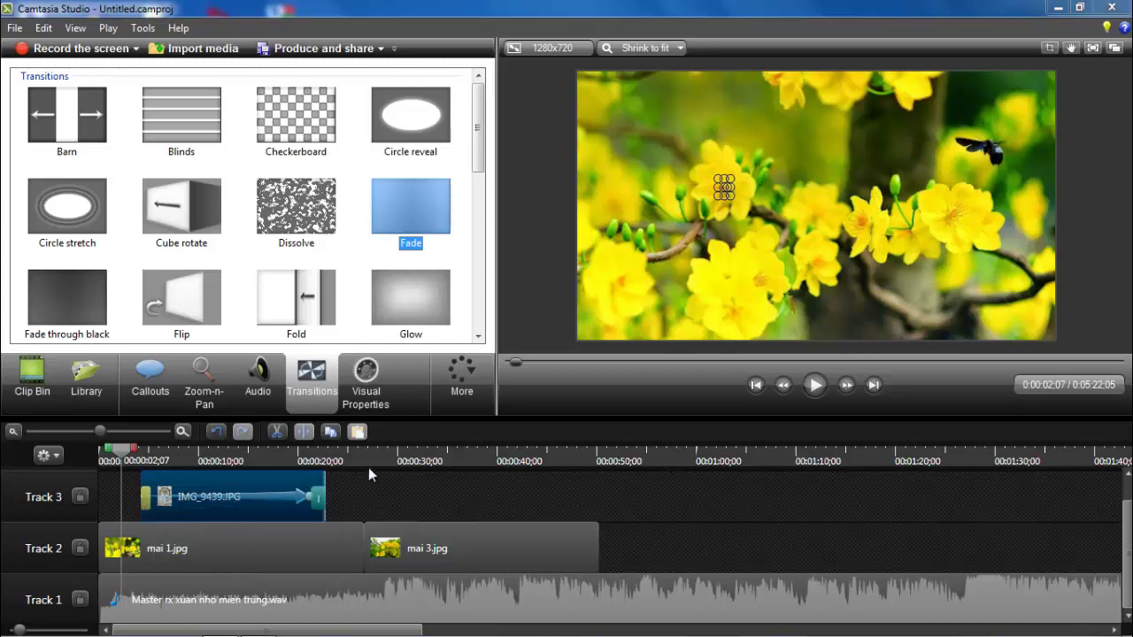
- Preview the IMG_9439 clip with its fades, and end its animation slightly earlier with a slightly longer closing fade
left_click(812, 389)
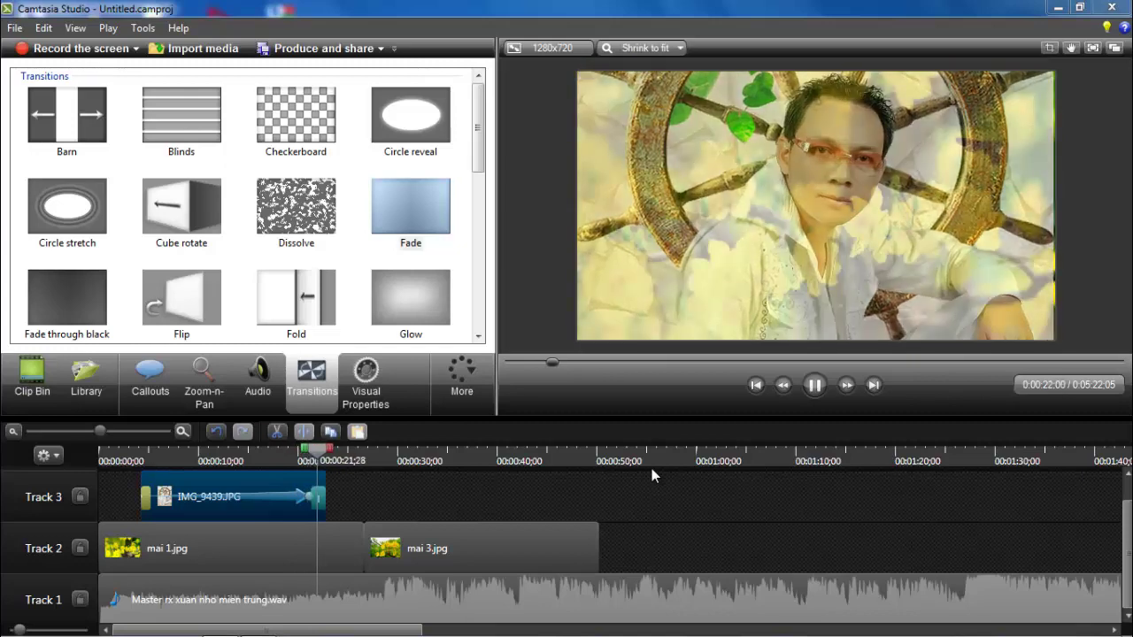
left_click(814, 385)
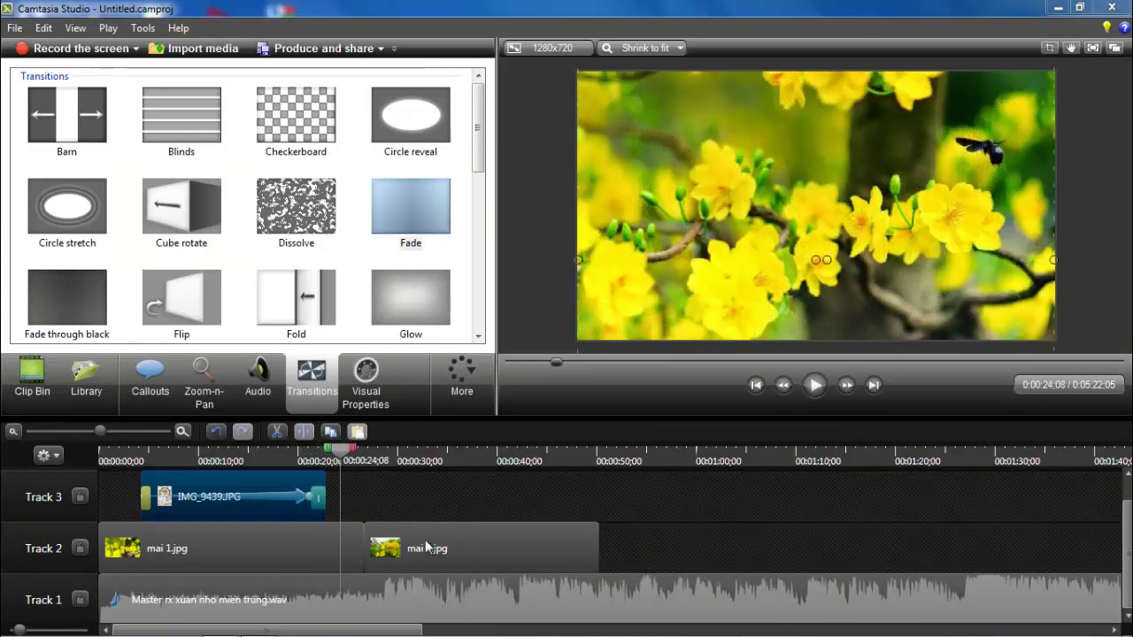
left_click(303, 502)
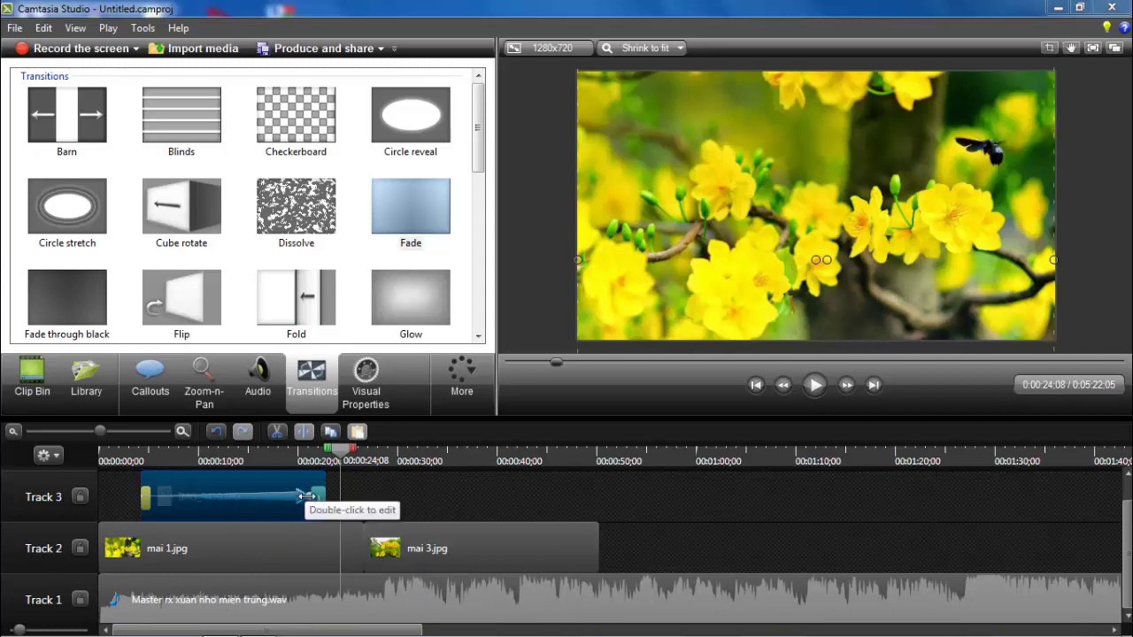
left_click_drag(305, 496, 308, 498)
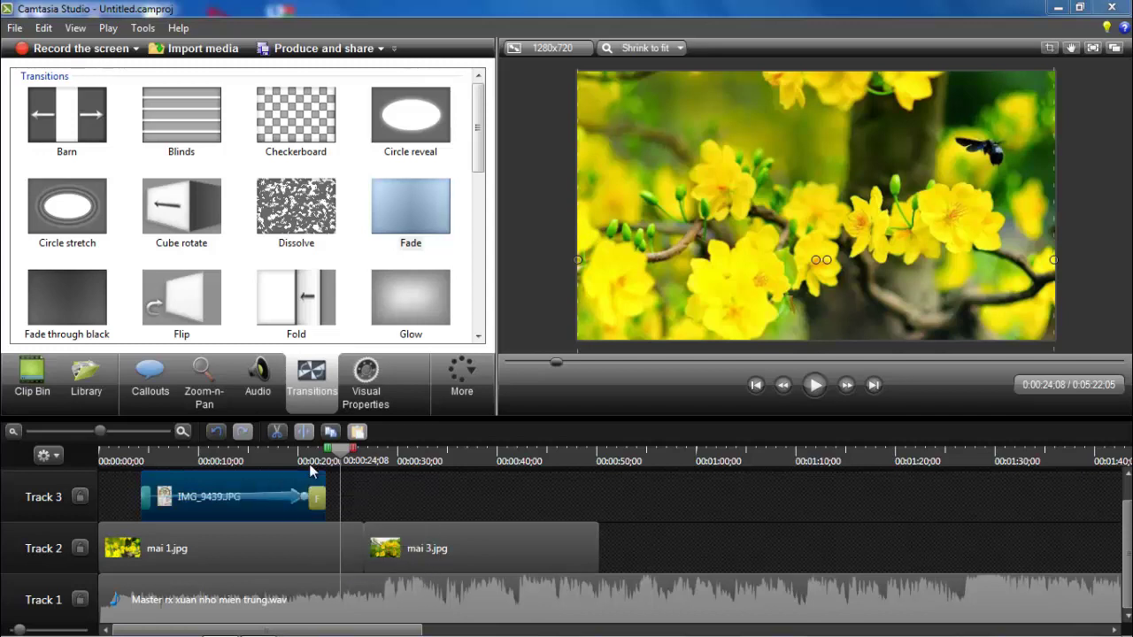
- Play back the end of the IMG_9439 clip from 19;03 to check the closing fade
left_click_drag(309, 464, 289, 461)
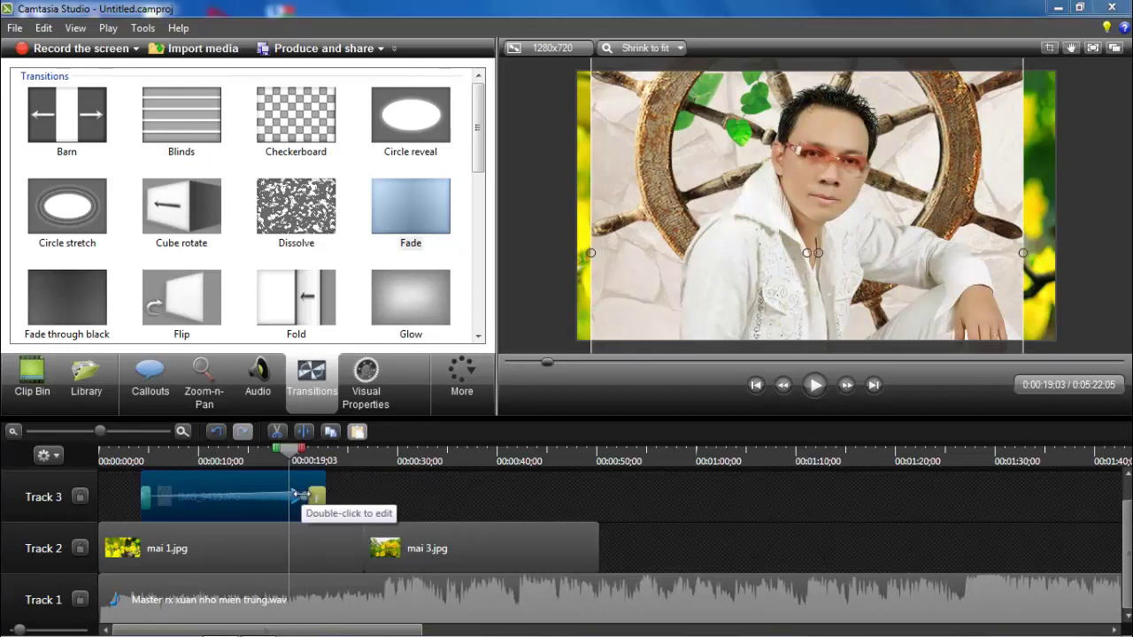
left_click(814, 384)
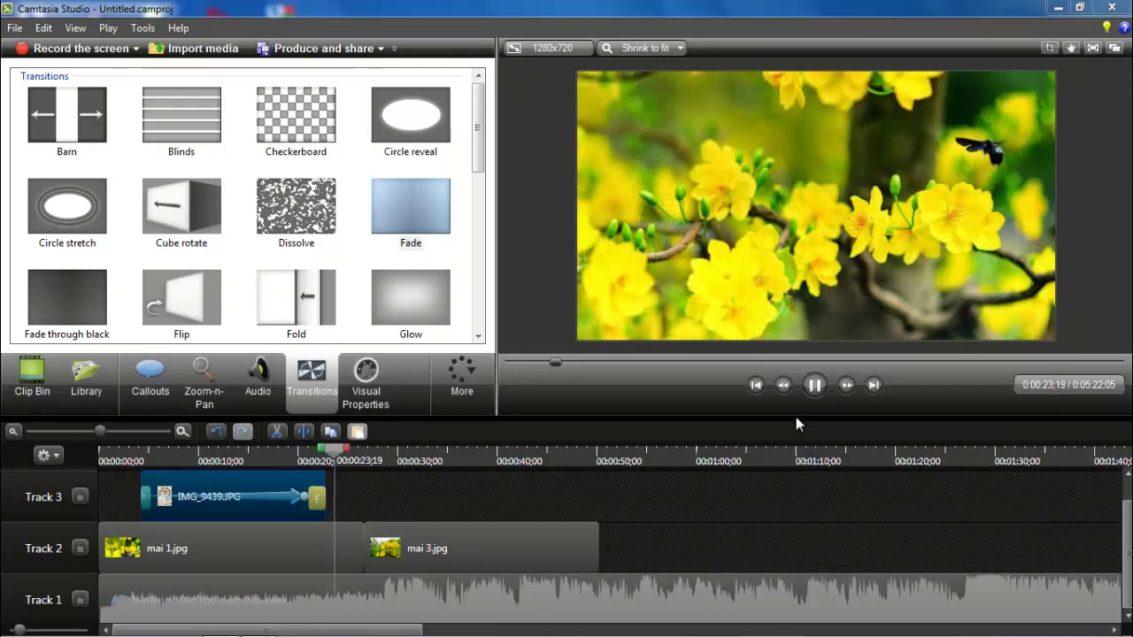
left_click(814, 385)
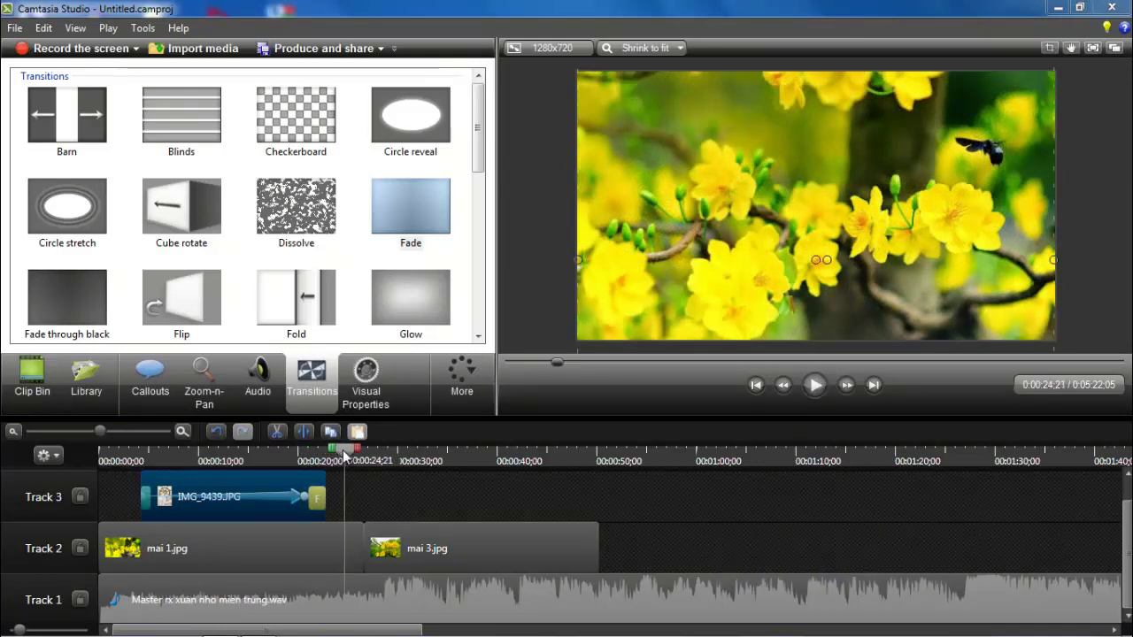
left_click_drag(345, 454, 287, 458)
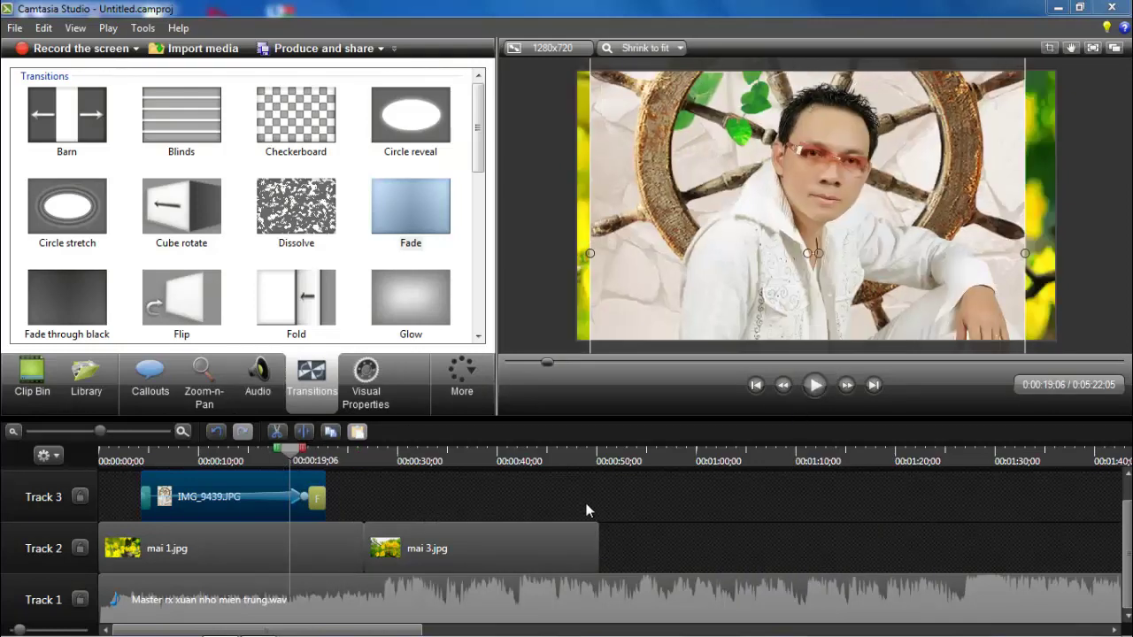
- Place IMG_9426.JPG on Track 3 directly after the IMG_9439 clip
left_click_drag(1130, 529, 1129, 492)
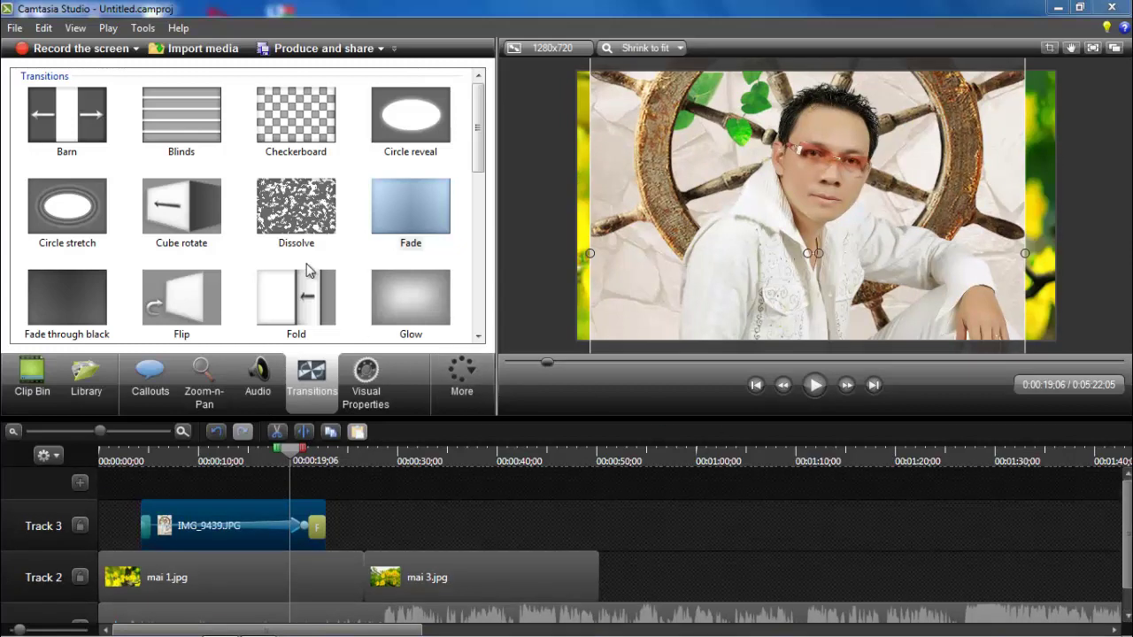
left_click(28, 377)
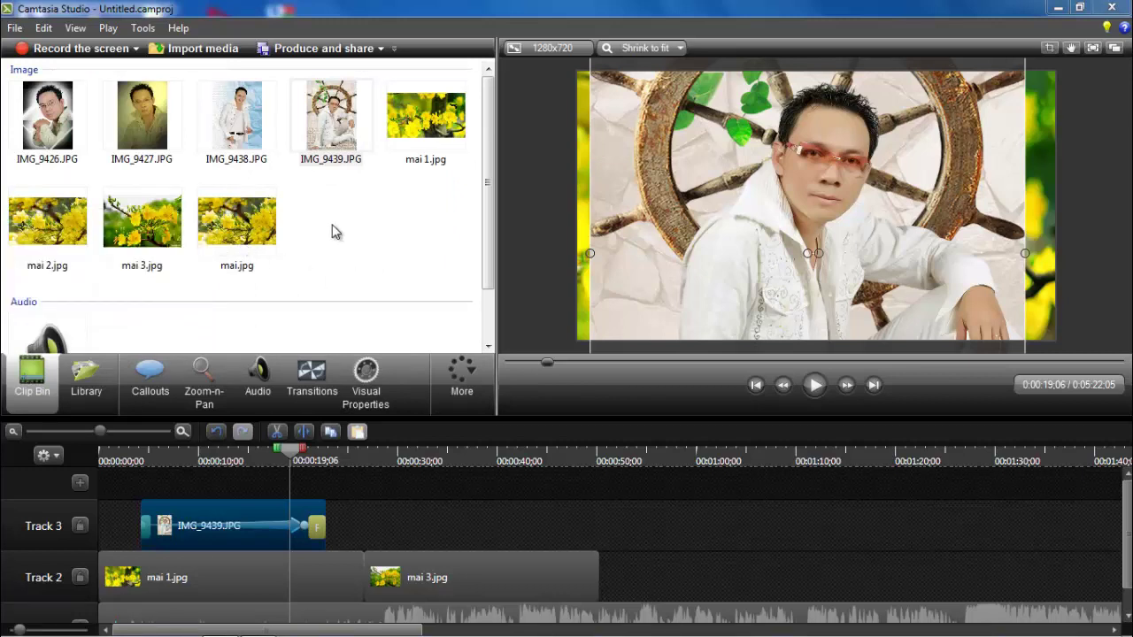
mouse_move(61, 105)
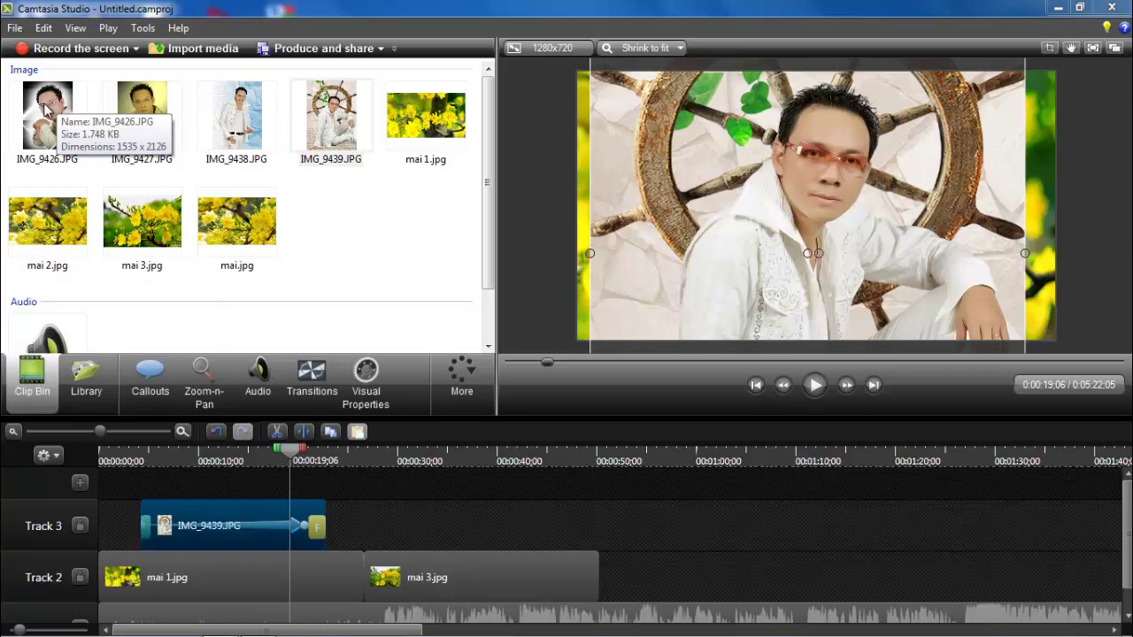
left_click_drag(47, 106, 551, 522)
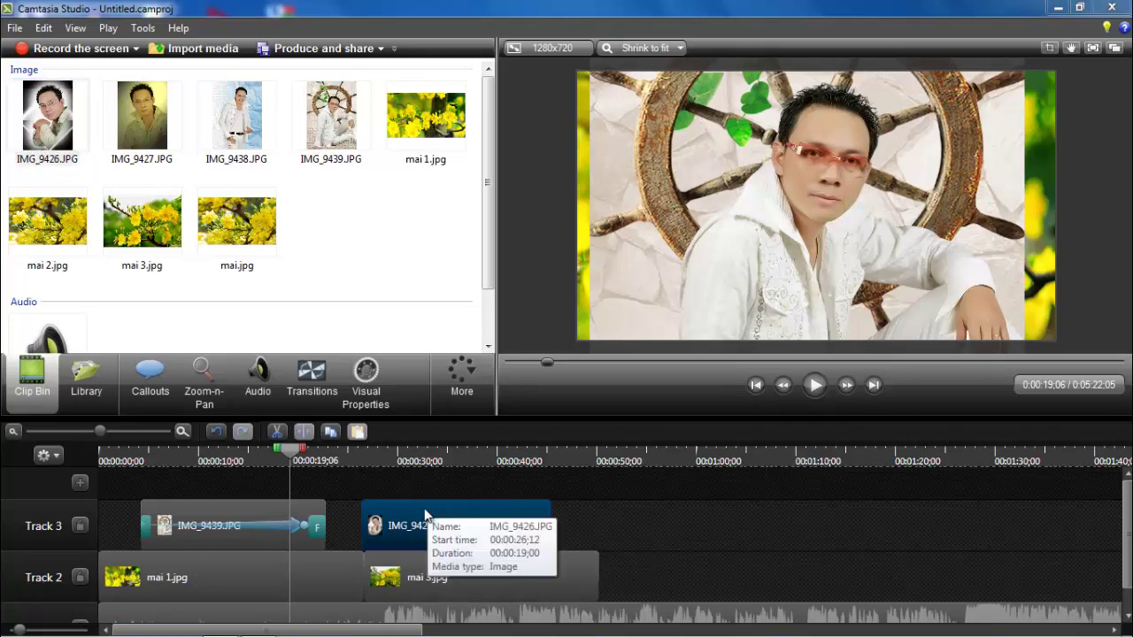
left_click_drag(425, 516, 396, 508)
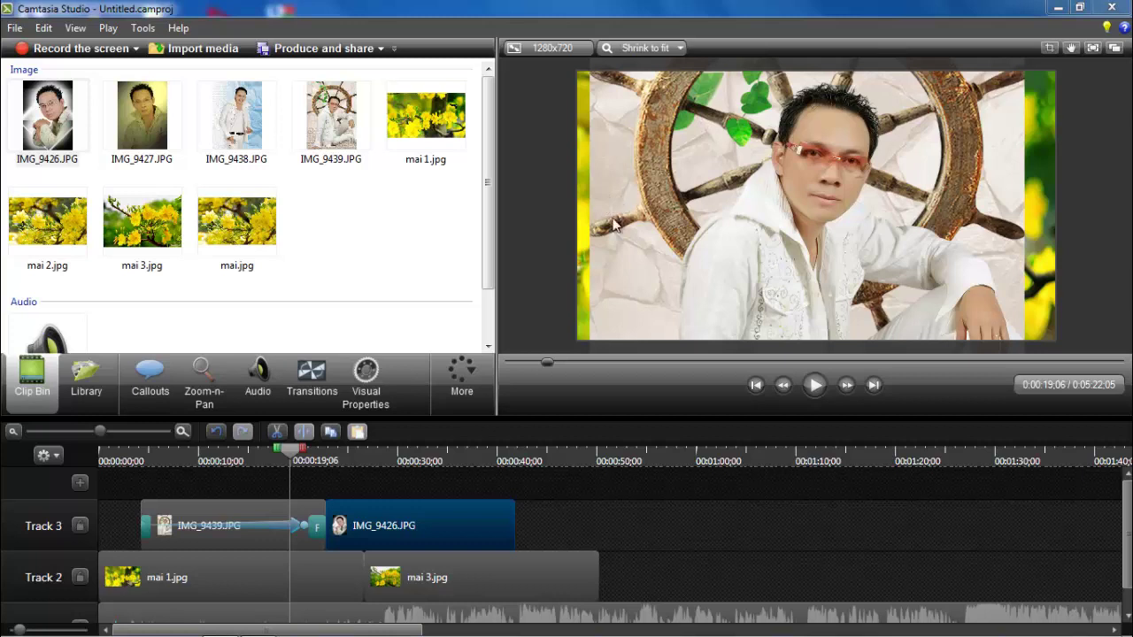
- Shrink the IMG_9426 photo to 2% and place it on the yellow flower of mai 3.jpg at X 95, Y 138
left_click_drag(295, 454, 390, 463)
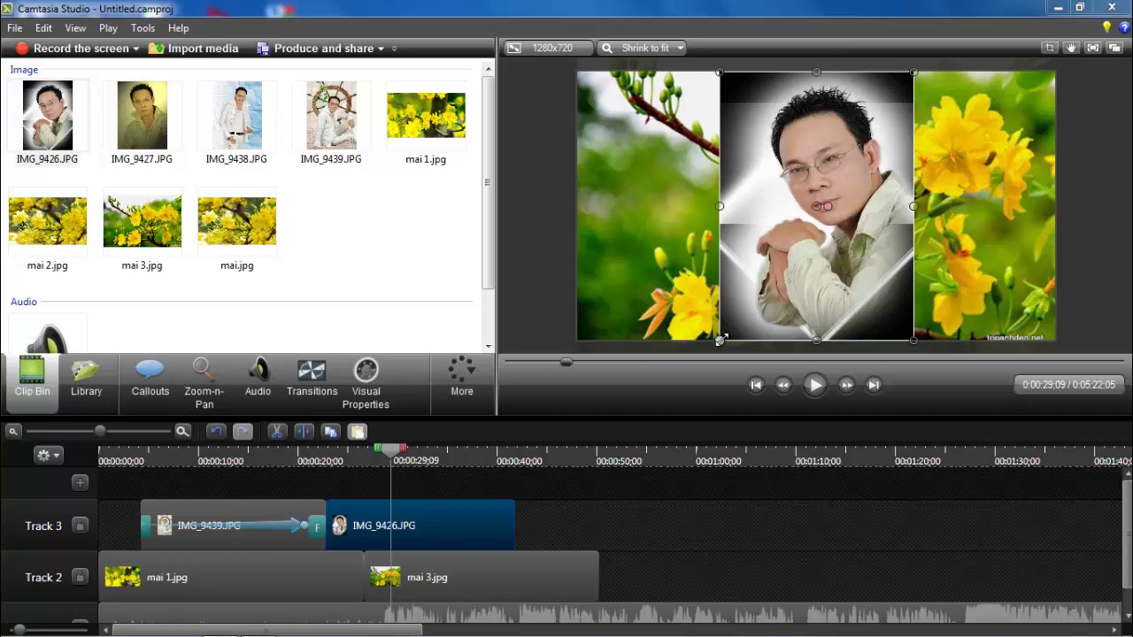
left_click_drag(720, 340, 829, 34)
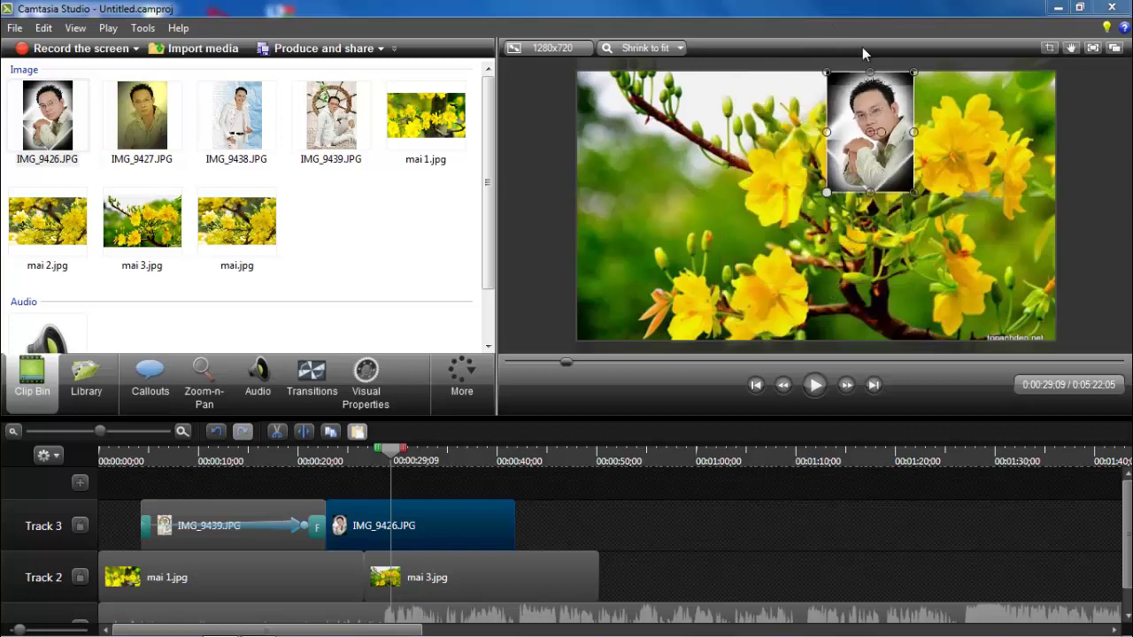
left_click_drag(913, 71, 843, 172)
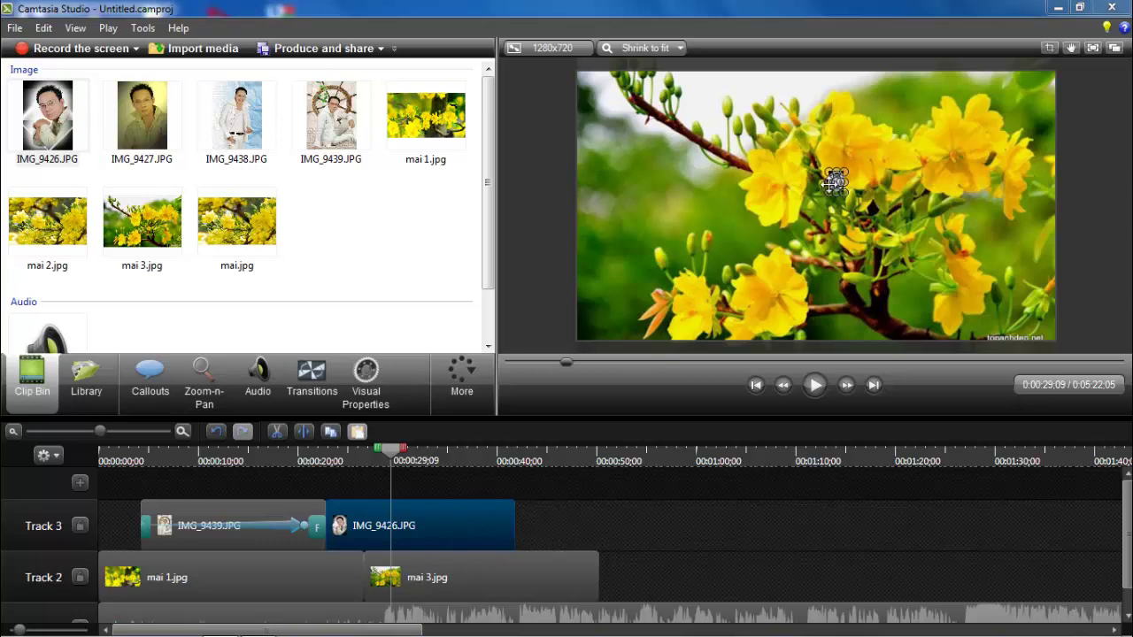
left_click_drag(832, 183, 852, 170)
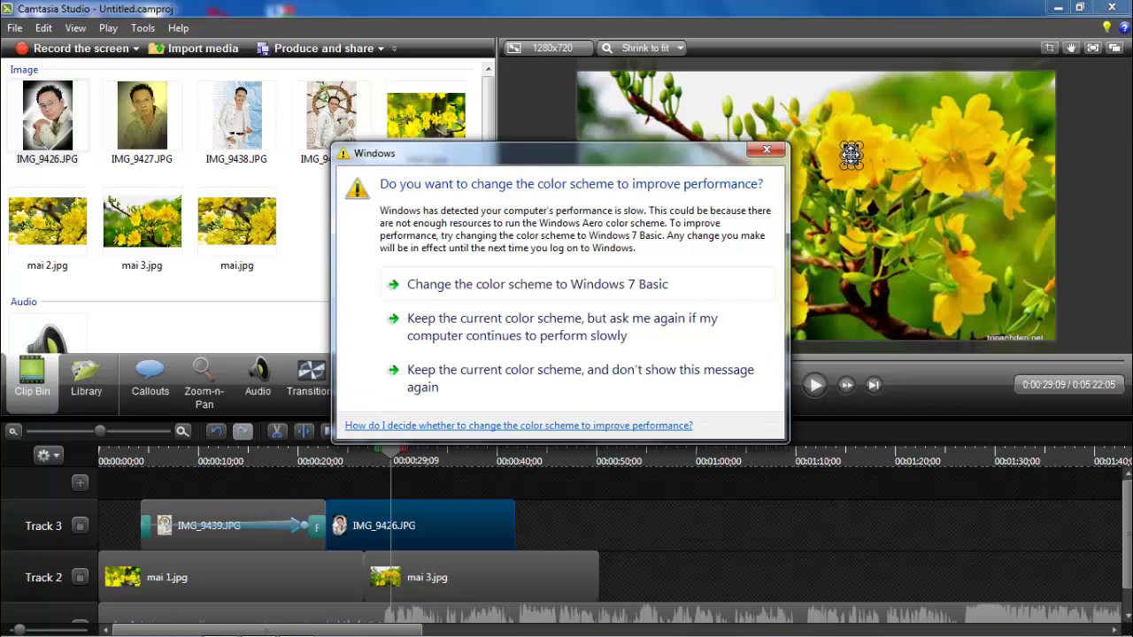
left_click(766, 149)
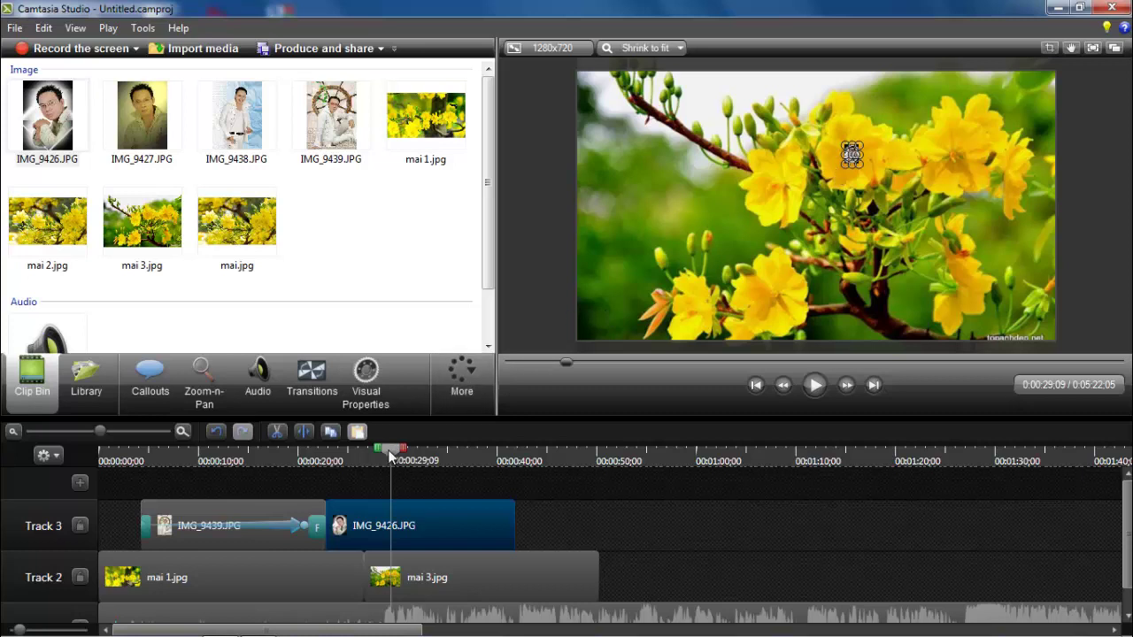
- Add an animation at the start of the IMG_9426 clip and stretch it to shortly before the clip's end
left_click_drag(352, 459, 332, 455)
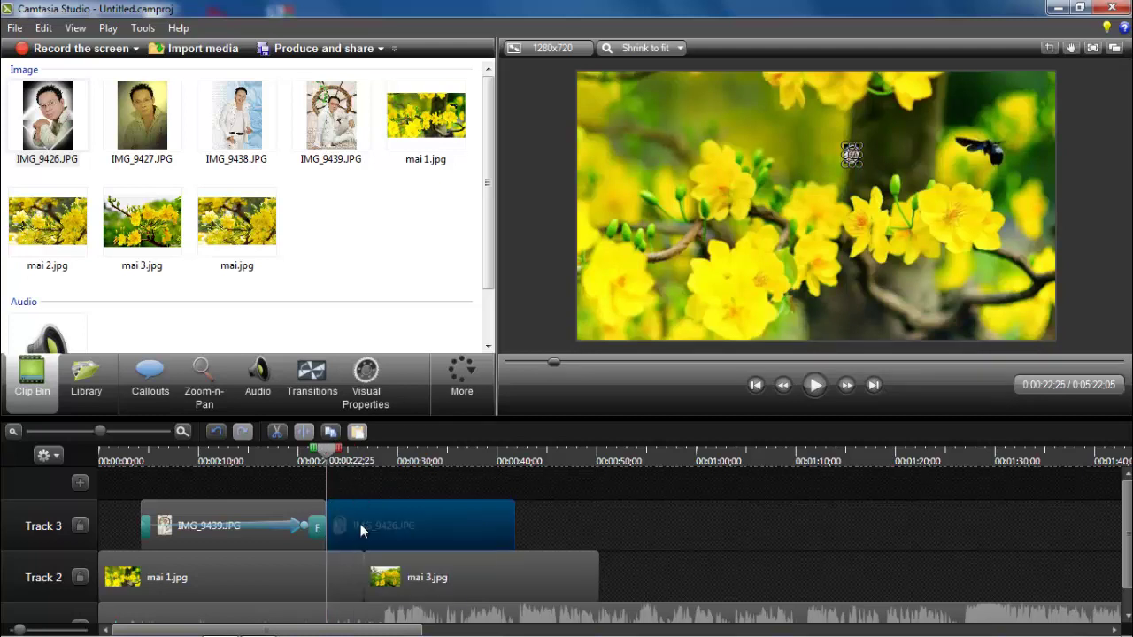
left_click(368, 381)
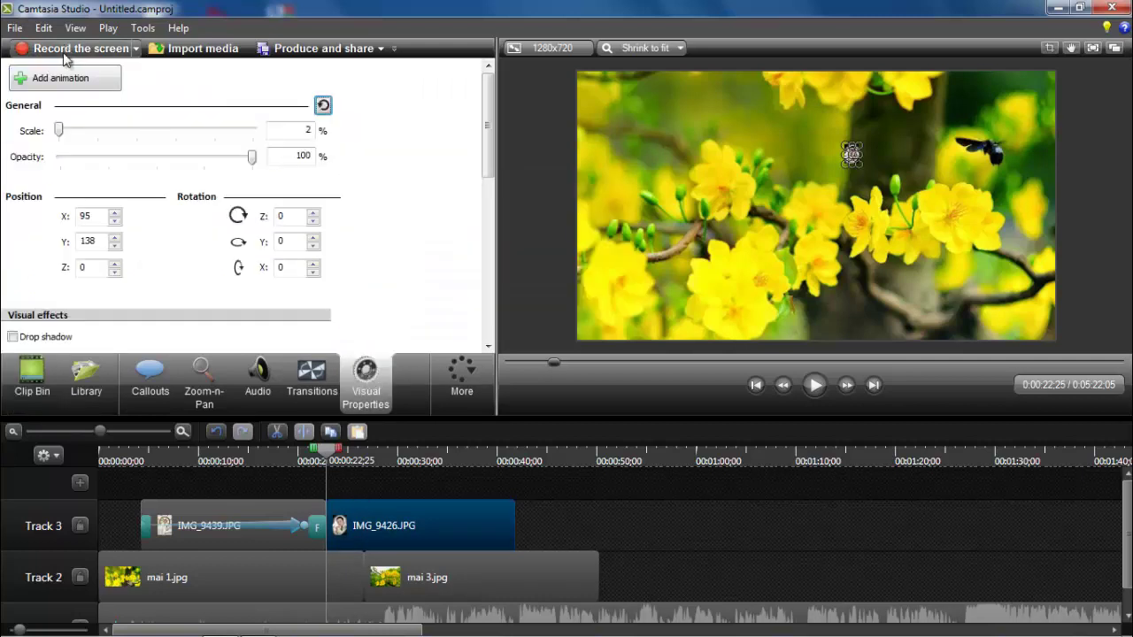
left_click(58, 80)
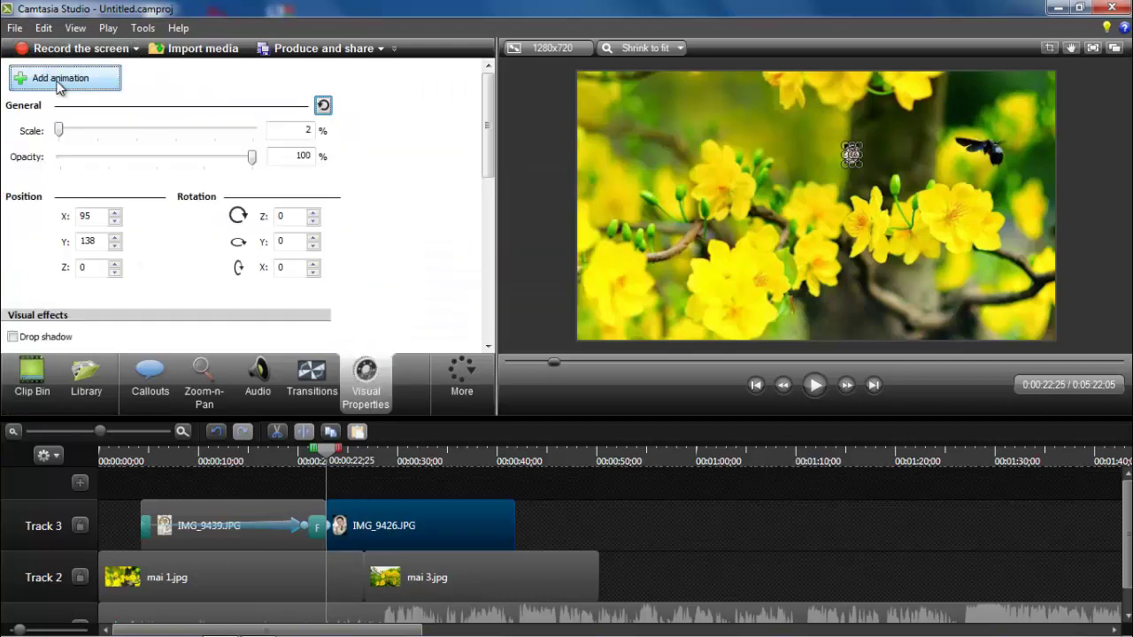
left_click(340, 523)
left_click_drag(340, 524, 502, 528)
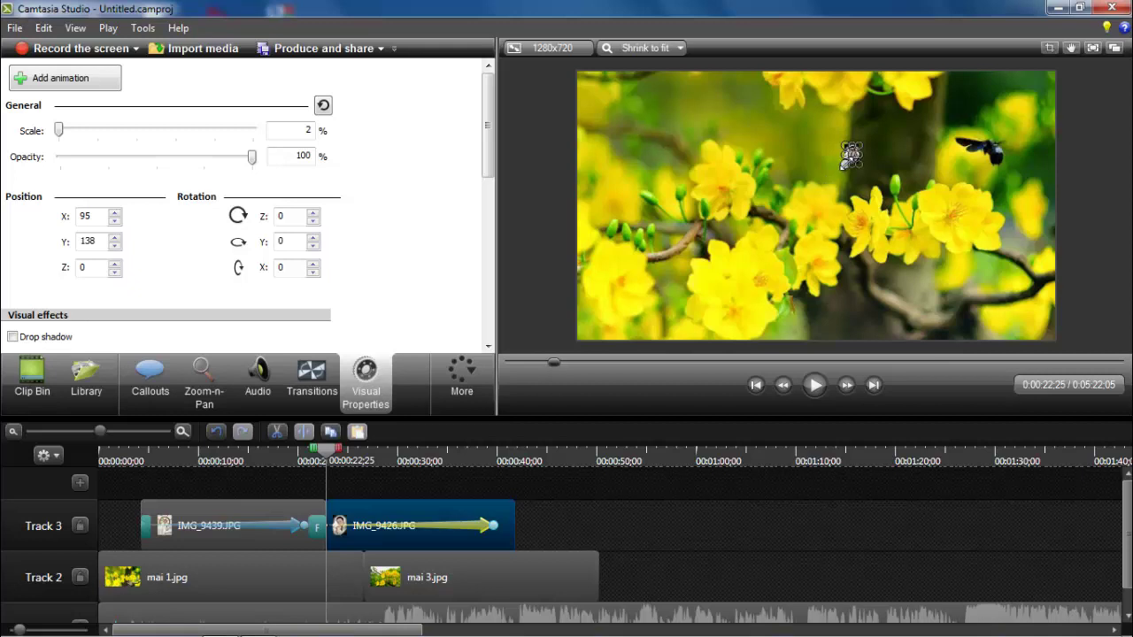
- Enlarge the IMG_9426 photo at the animation's start to 41% at X -31, Y -36, and scrub through the shrinking motion
left_click_drag(846, 162, 708, 384)
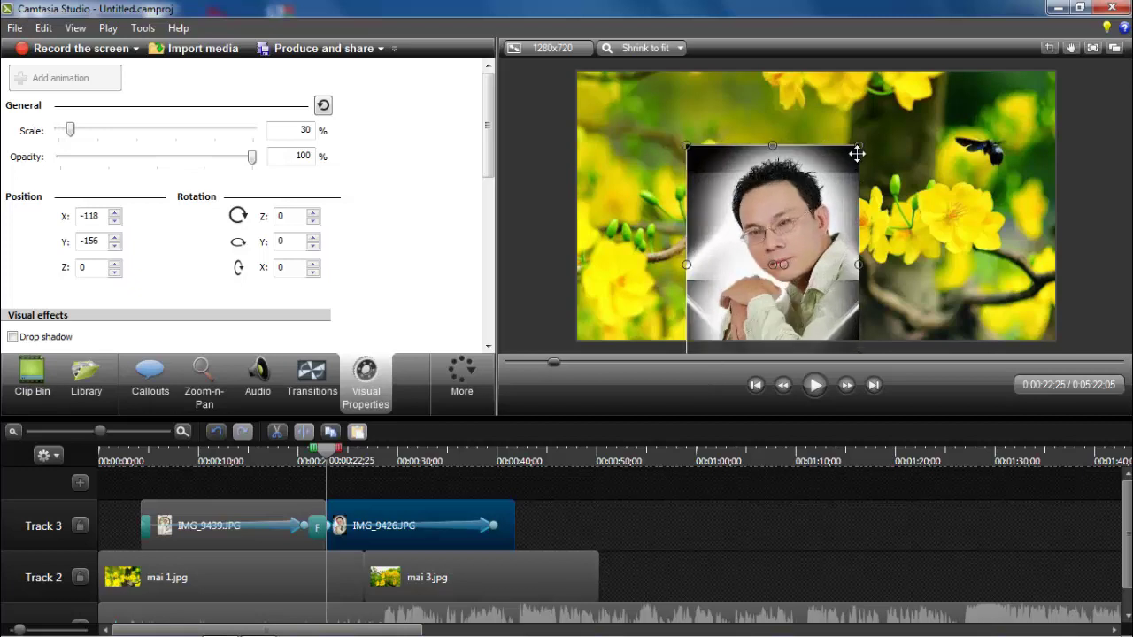
left_click_drag(858, 146, 922, 107)
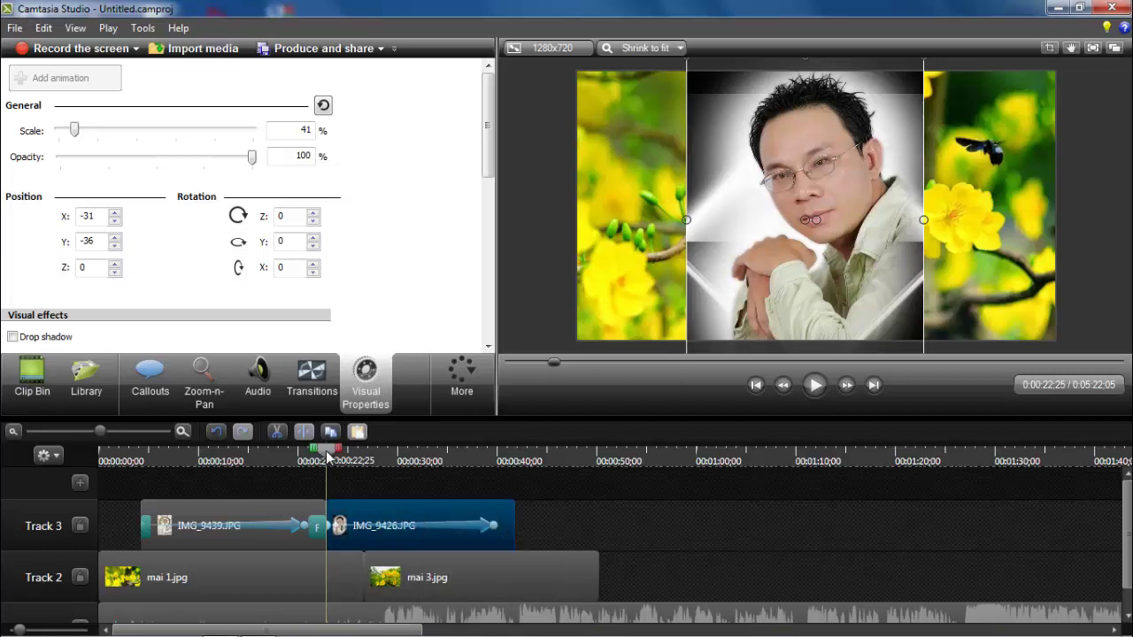
left_click_drag(327, 456, 309, 456)
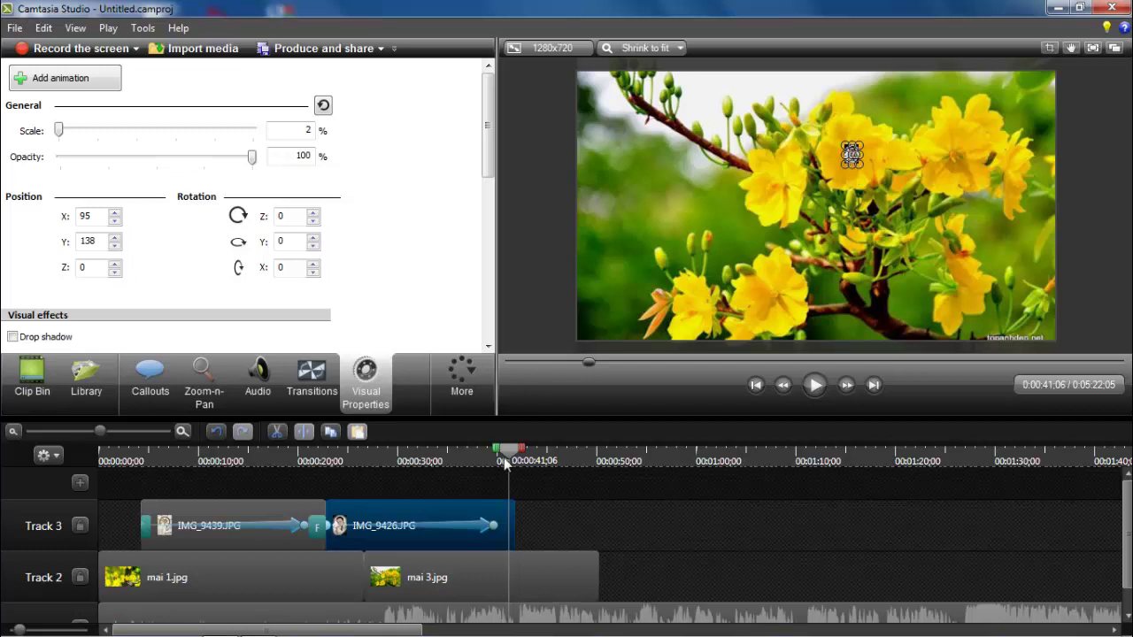
left_click_drag(510, 453, 451, 453)
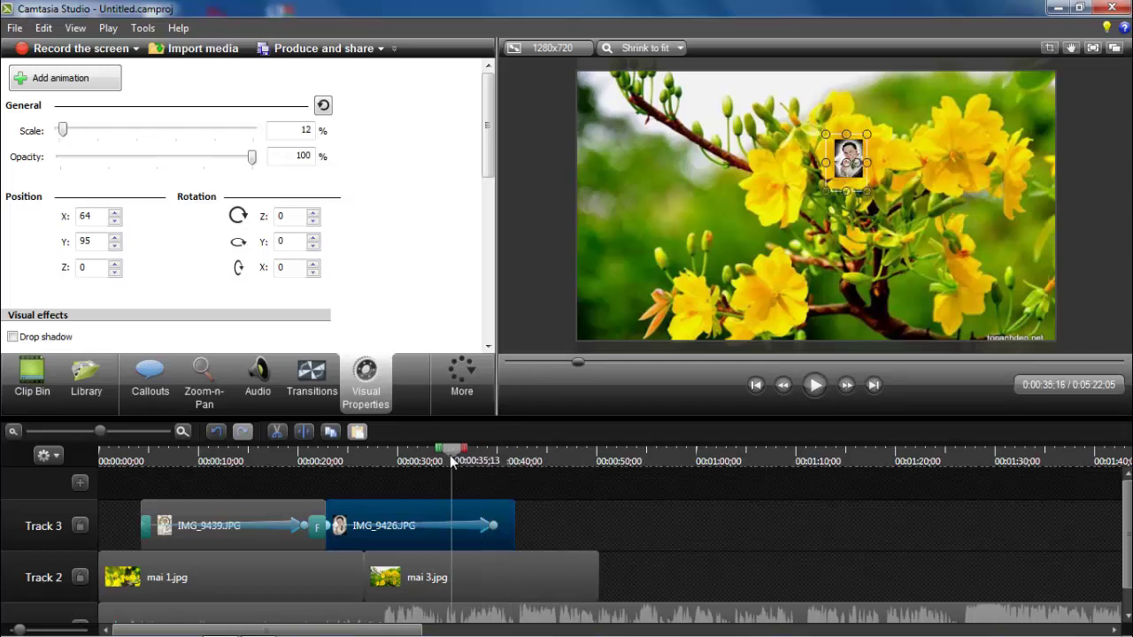
- Add a Fade transition to the end of the IMG_9426 clip
left_click(312, 376)
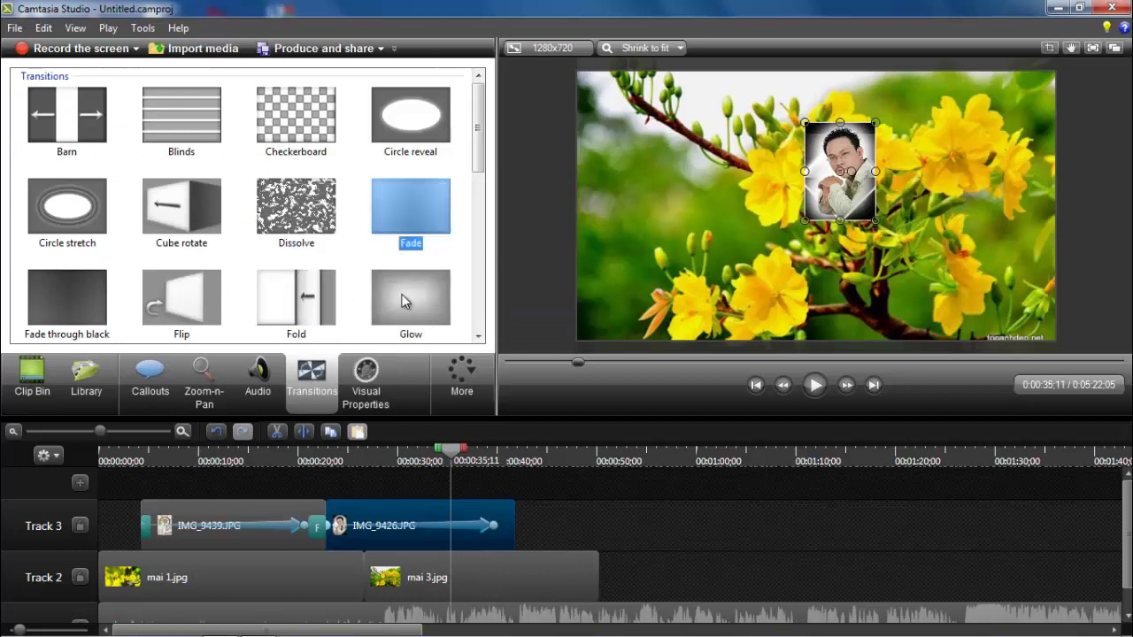
left_click_drag(402, 301, 501, 392)
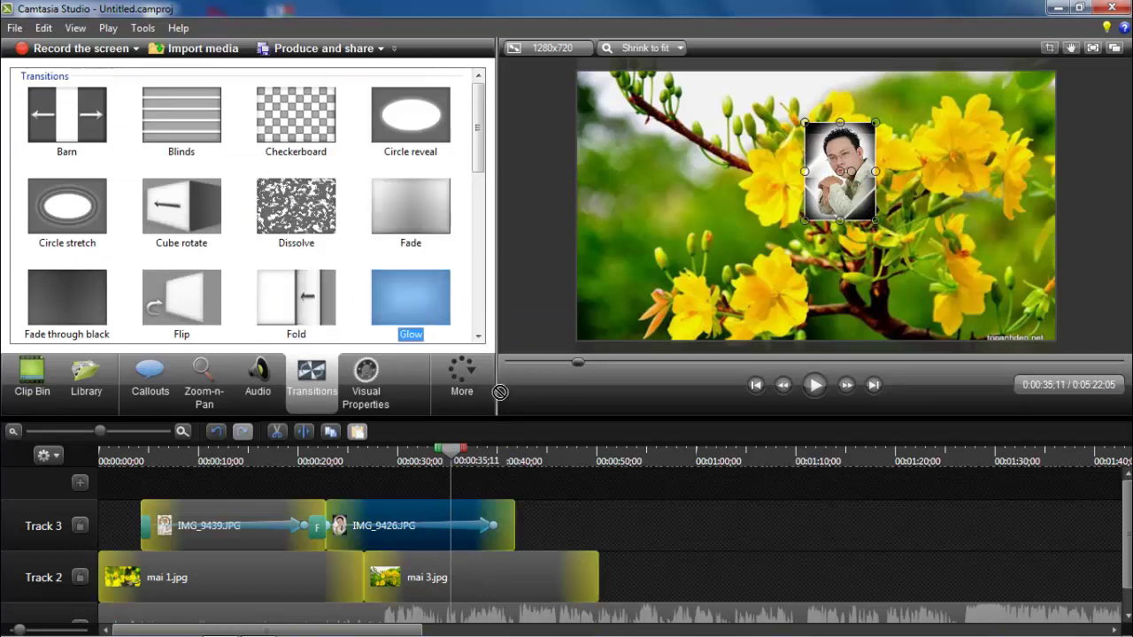
left_click_drag(426, 304, 413, 293)
left_click_drag(408, 197, 528, 440)
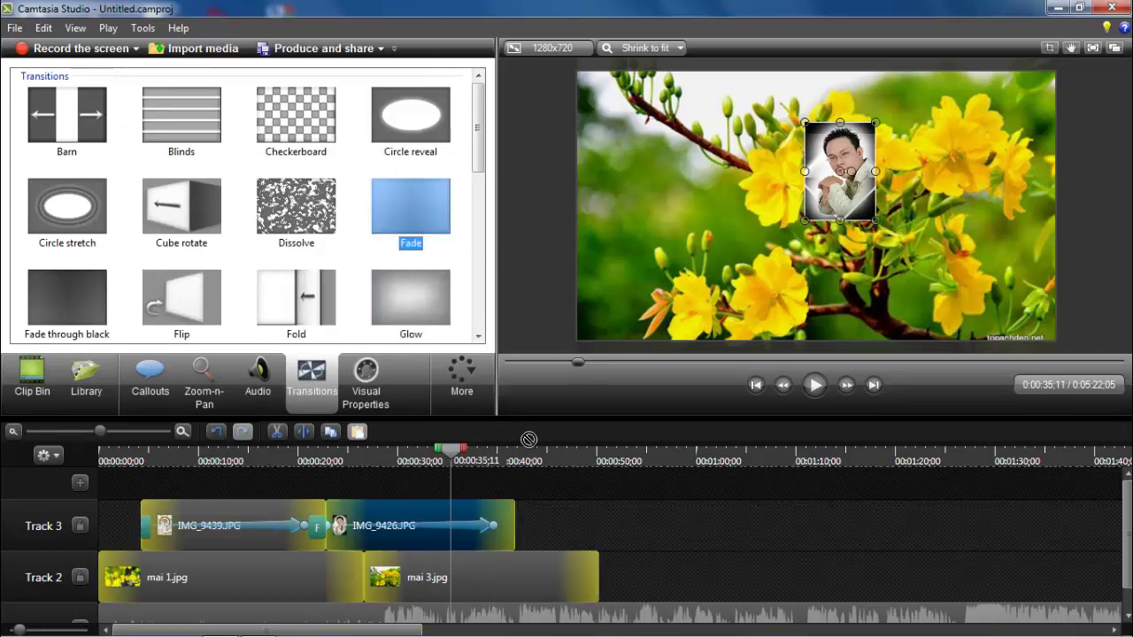
left_click_drag(516, 523, 508, 531)
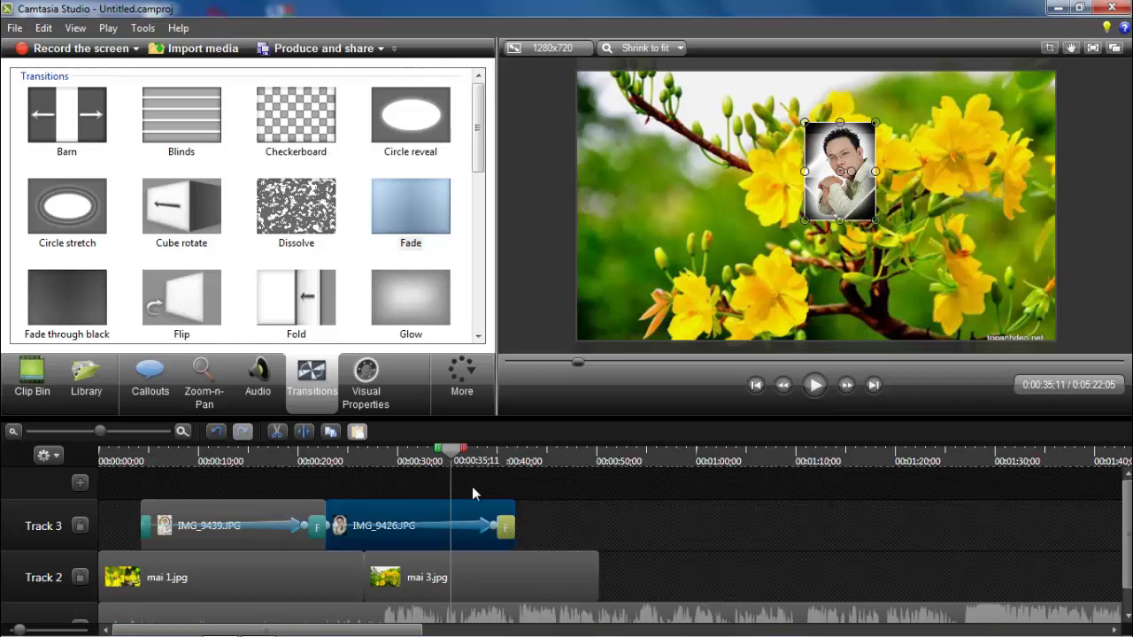
- Separate IMG_9426 from the IMG_9439 clip, add a Fade to its start, and move it back against IMG_9439
left_click_drag(399, 509, 415, 519)
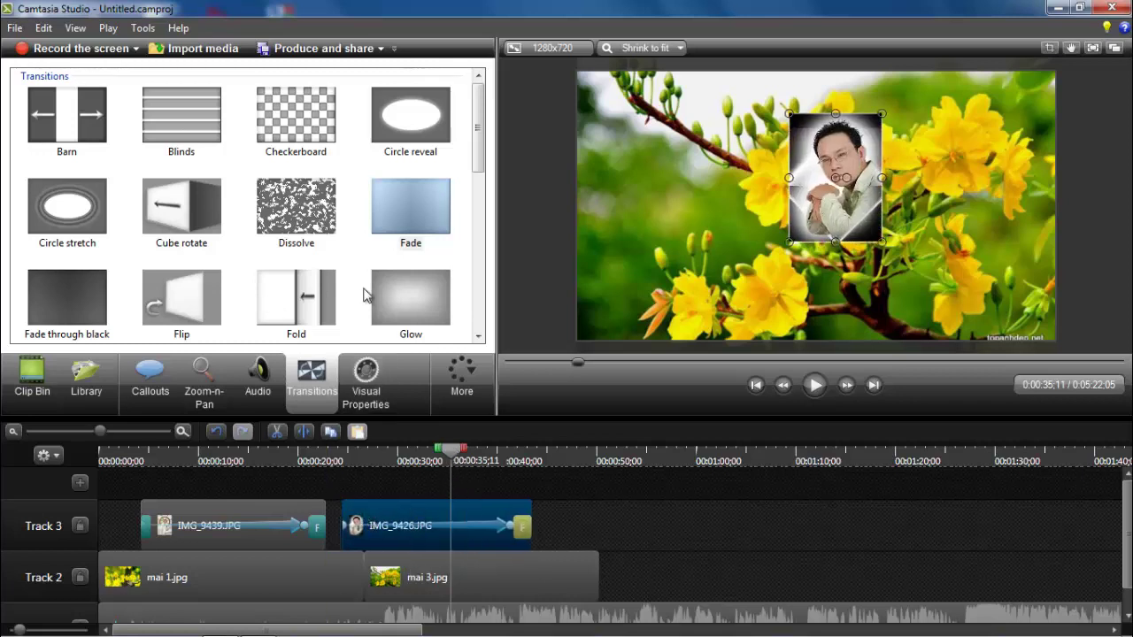
left_click_drag(405, 182, 369, 432)
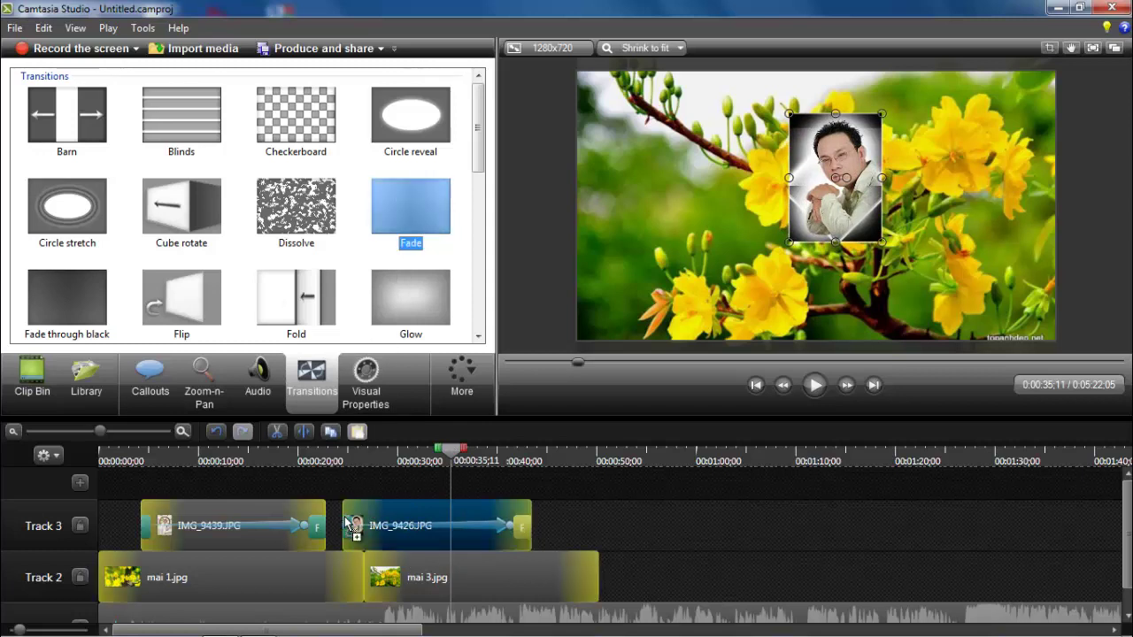
left_click_drag(348, 527, 349, 527)
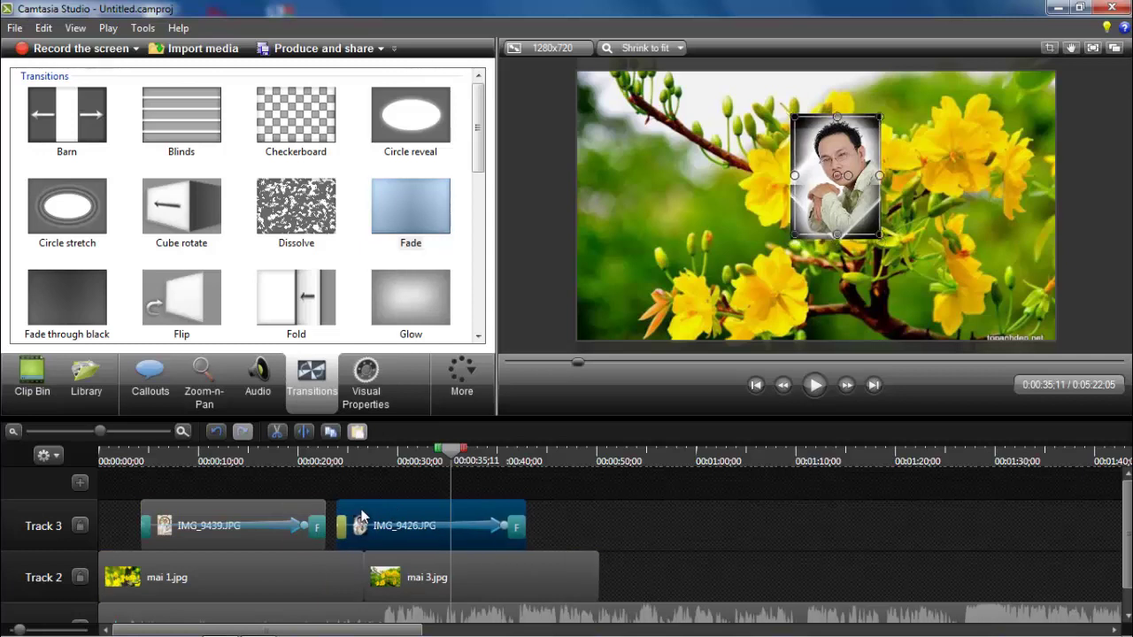
- Play back the IMG_9426 clip from 21;02 to check its animation and fades
left_click_drag(454, 457, 309, 457)
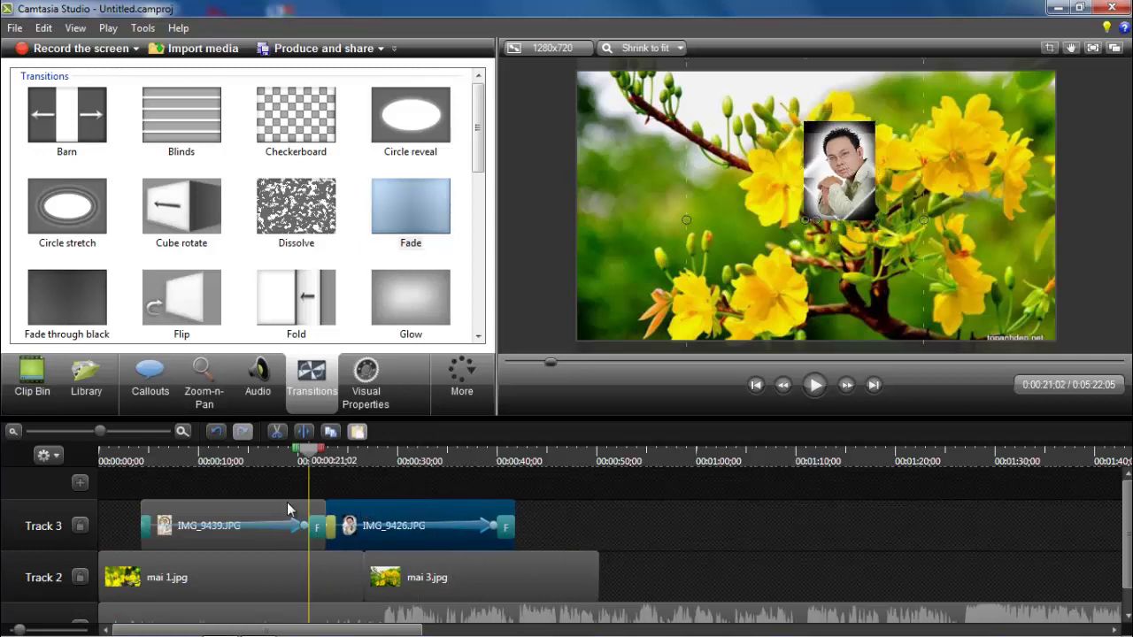
left_click(814, 385)
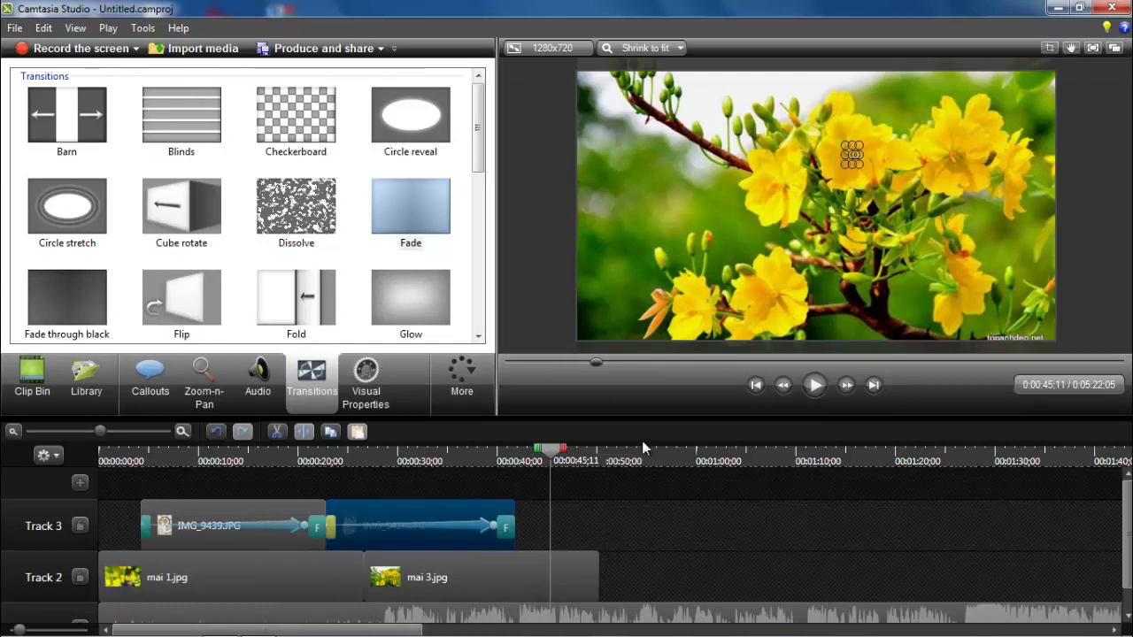
- Add a Fade transition to the start of the mai 1.jpg clip on Track 2
left_click_drag(552, 454, 97, 469)
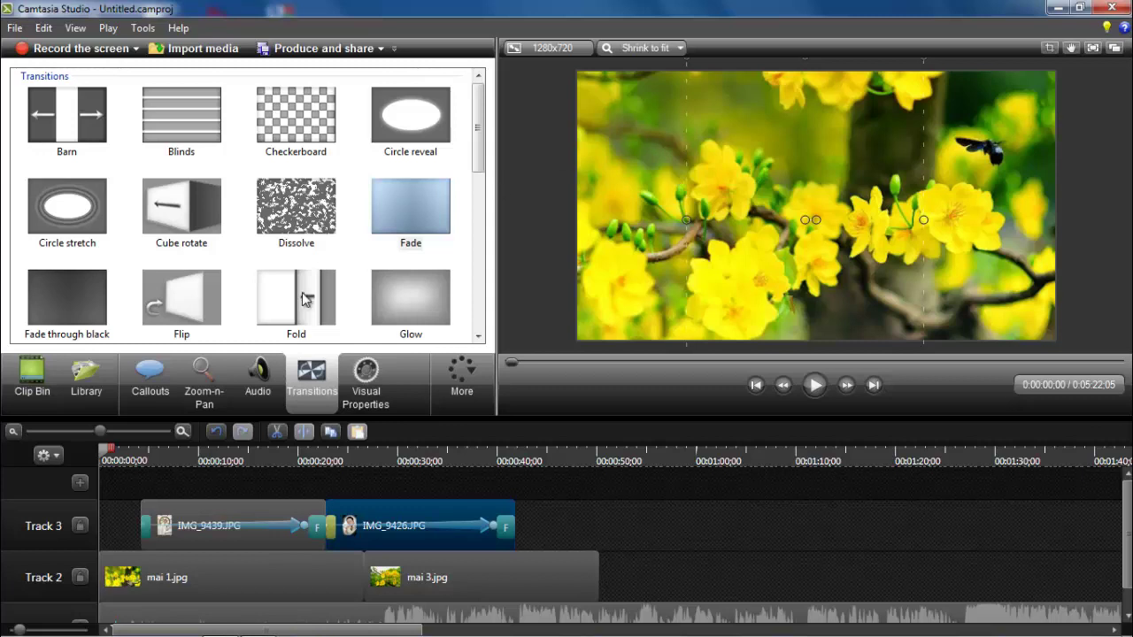
left_click_drag(411, 209, 212, 478)
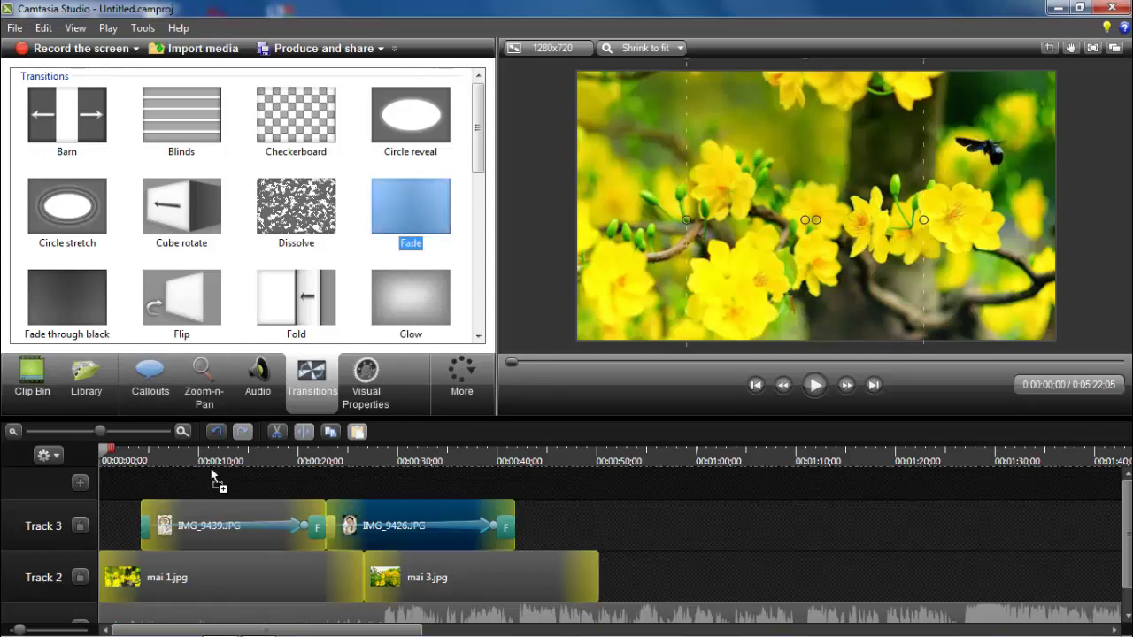
left_click_drag(103, 580, 112, 580)
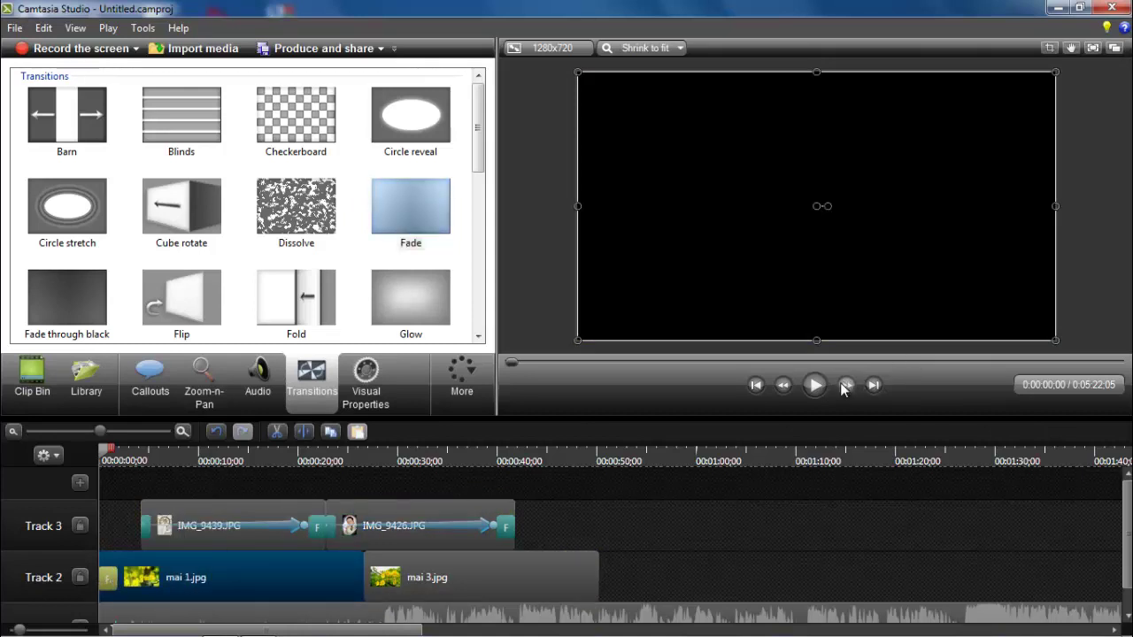
- Play the video from the beginning and scrub through the timeline to check the opening fade and both photo animations
left_click(811, 388)
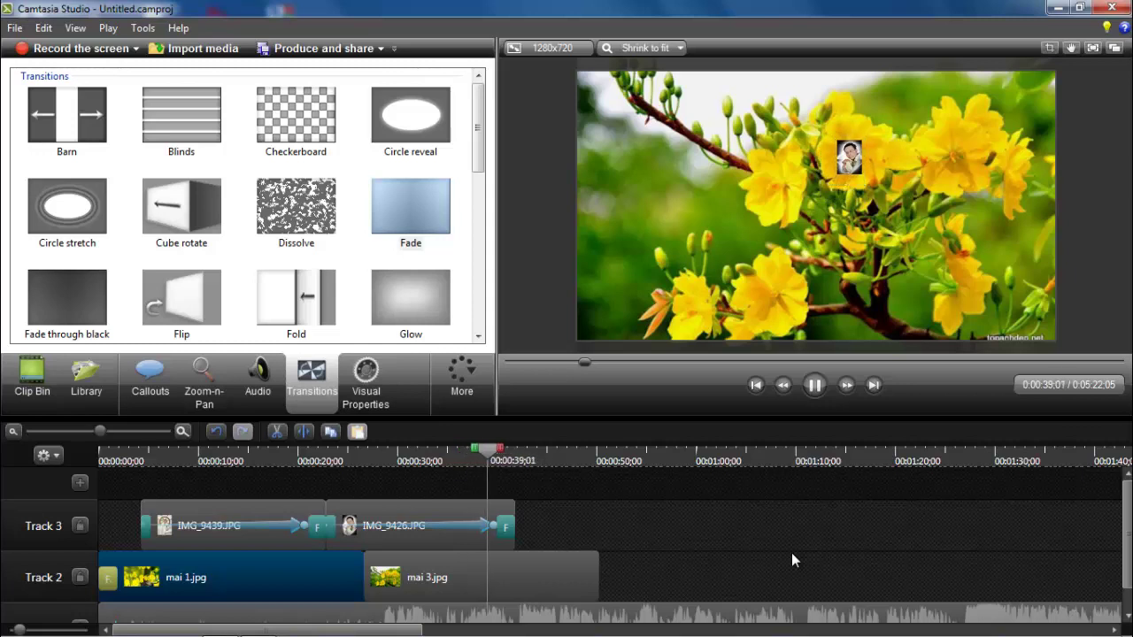
left_click(815, 390)
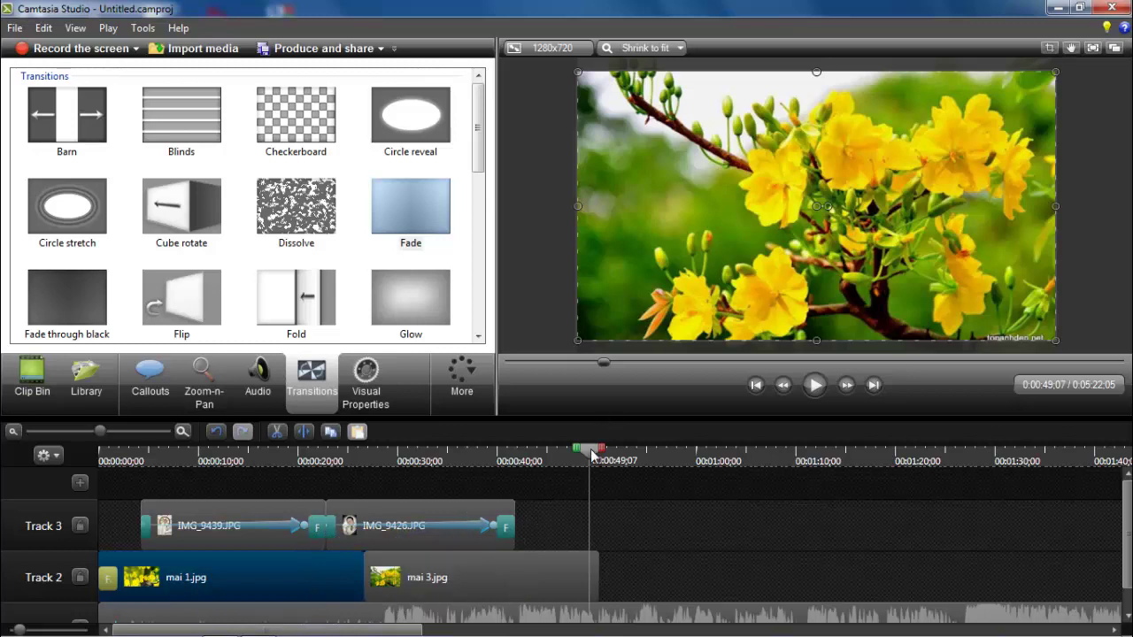
left_click_drag(592, 454, 2, 498)
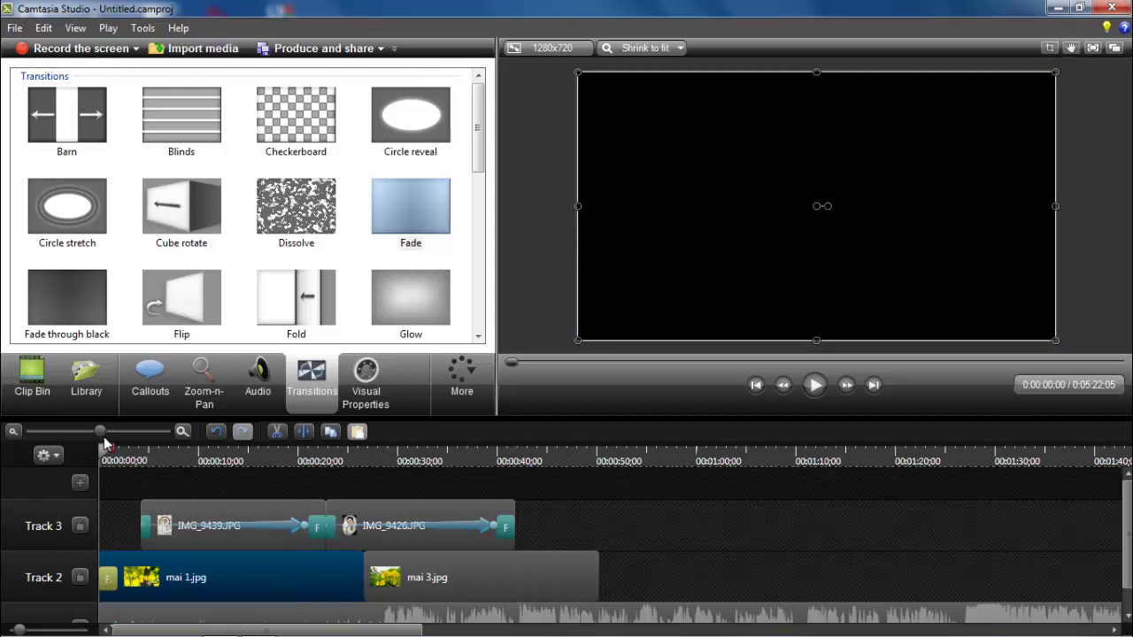
left_click_drag(104, 454, 134, 466)
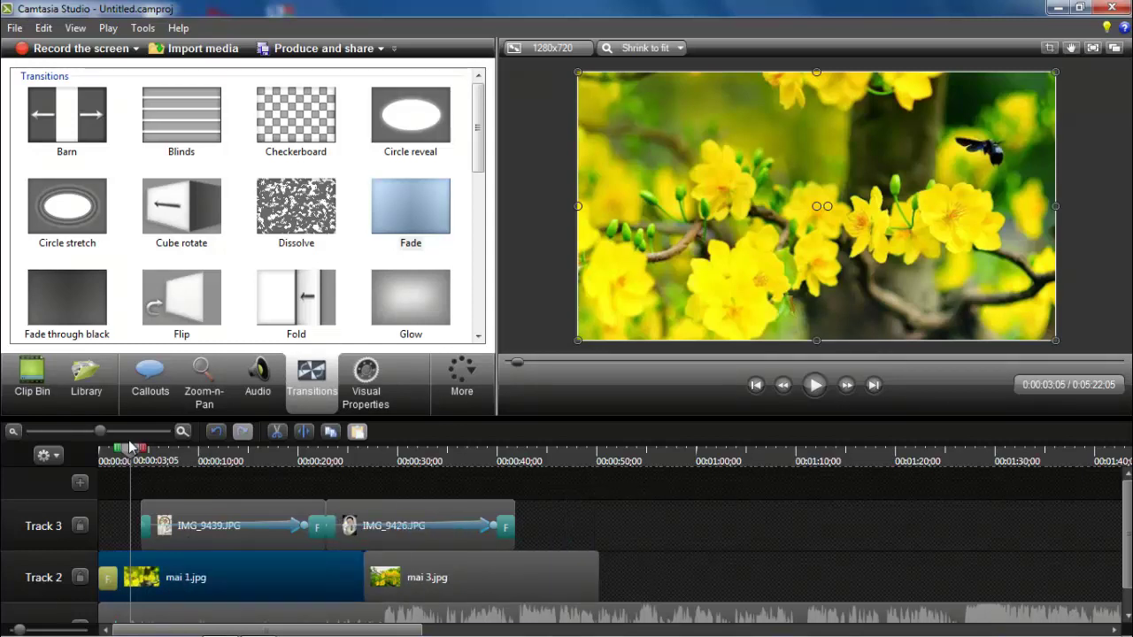
left_click_drag(130, 456, 485, 516)
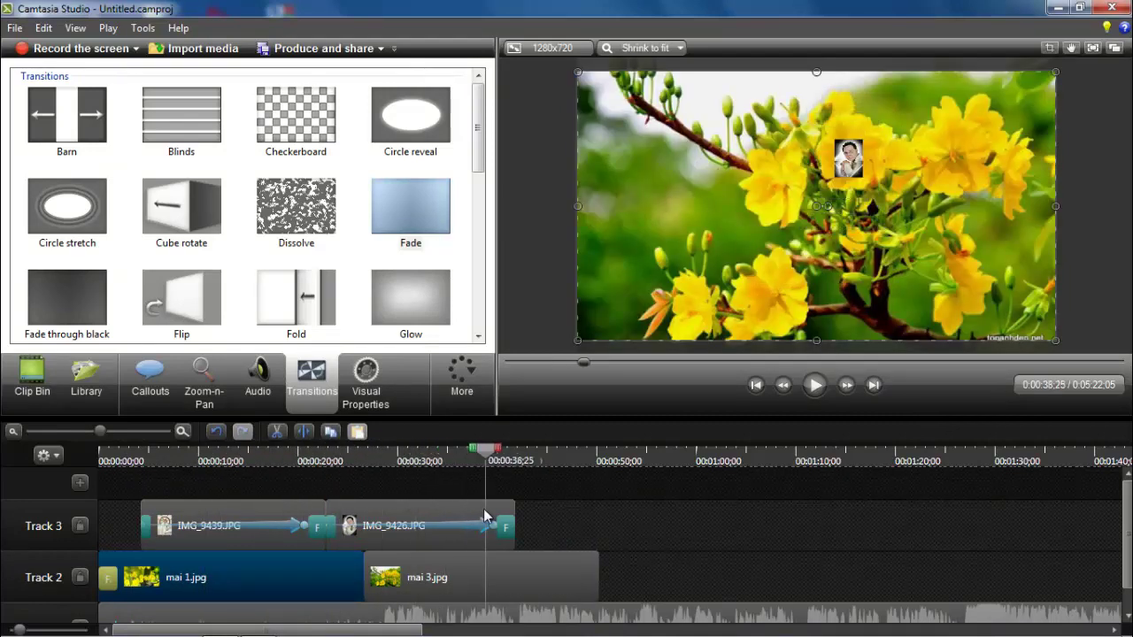
- Place mai.jpg on Track 2 at about 1:00 and extend the mai 3.jpg clip up to its start
left_click(40, 367)
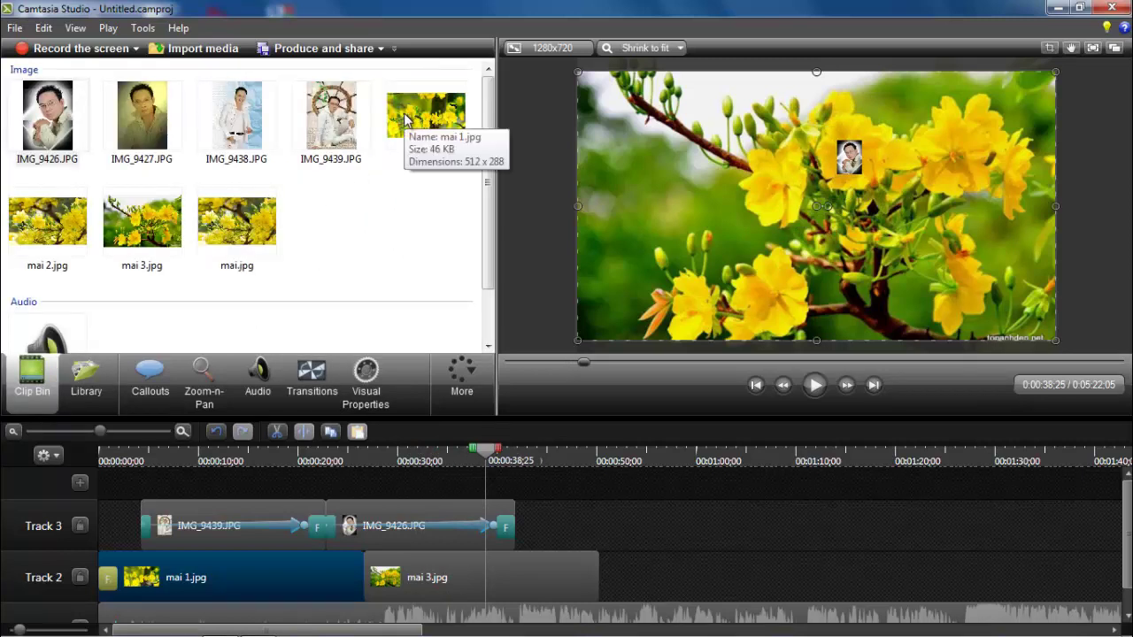
left_click(231, 228)
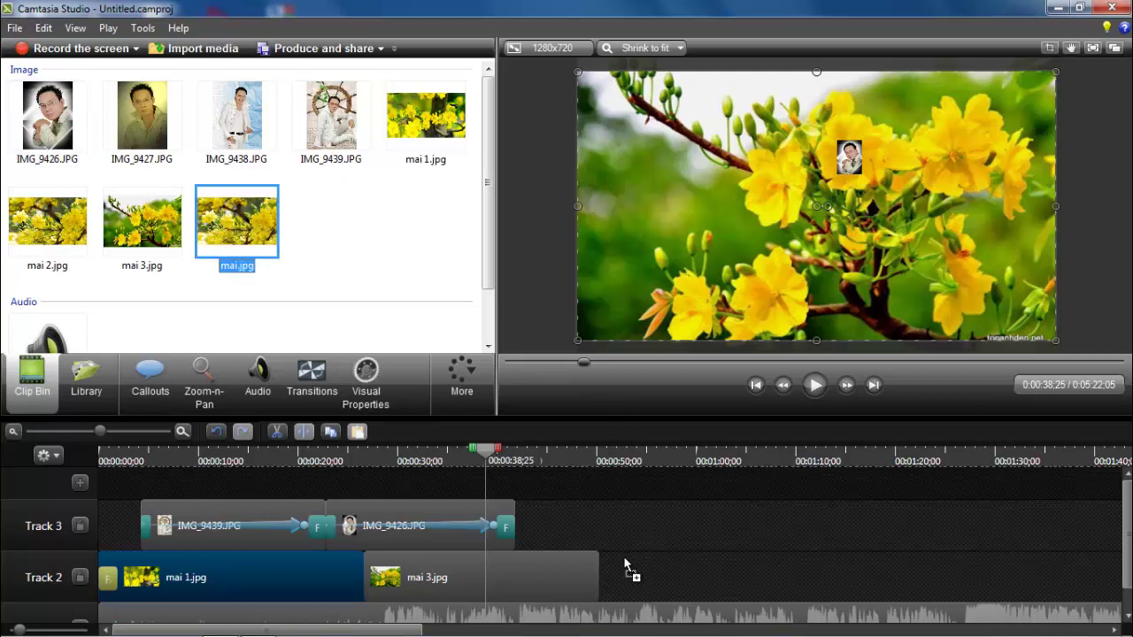
left_click_drag(609, 580, 611, 580)
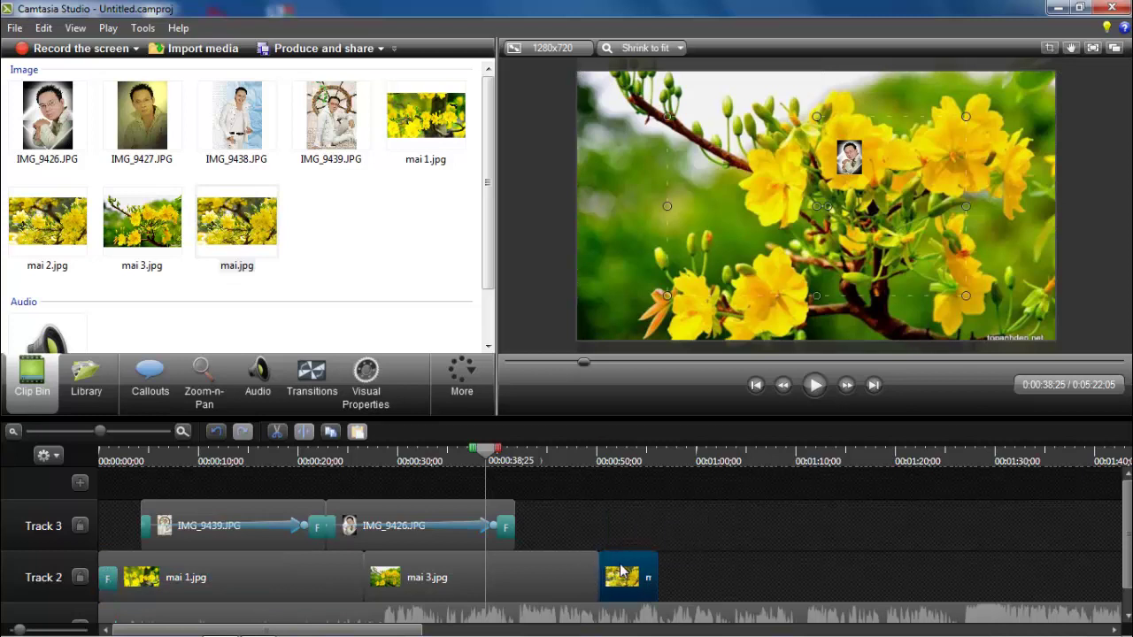
left_click_drag(630, 578, 740, 581)
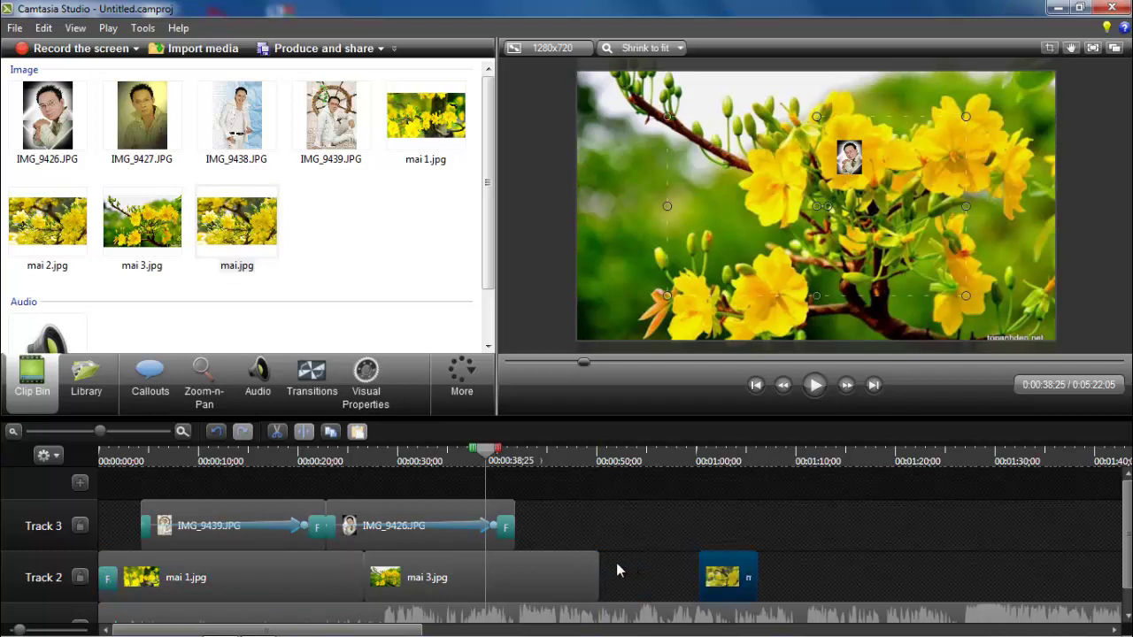
left_click_drag(598, 567, 710, 564)
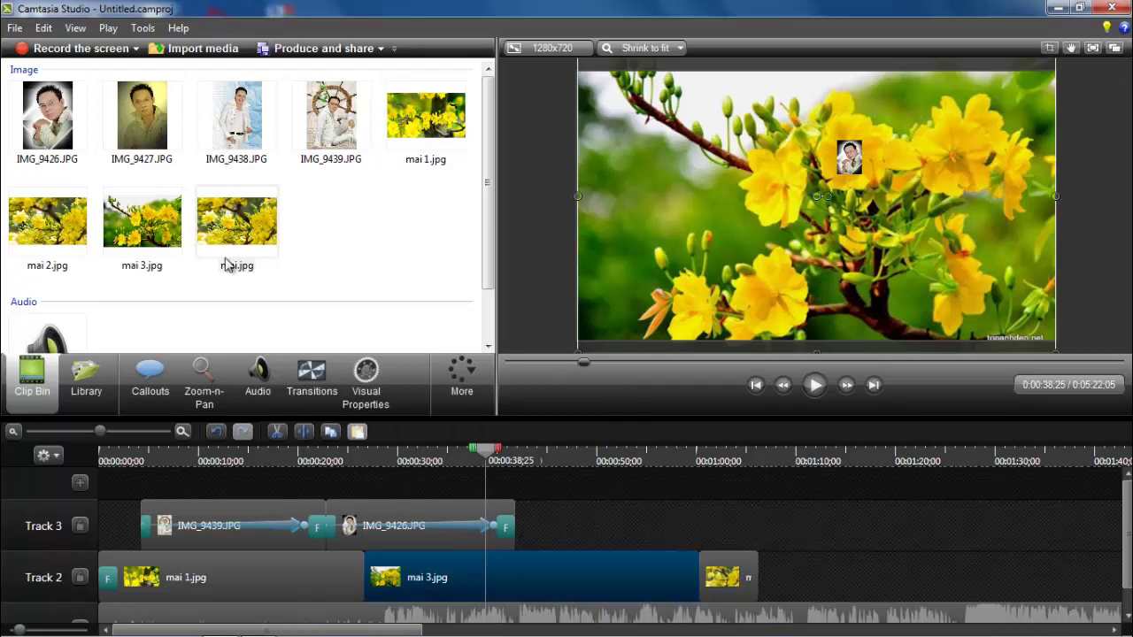
- Place a second mai 3.jpg on Track 3 directly after the IMG_9426 clip and extend it to the end of mai.jpg
left_click(146, 225)
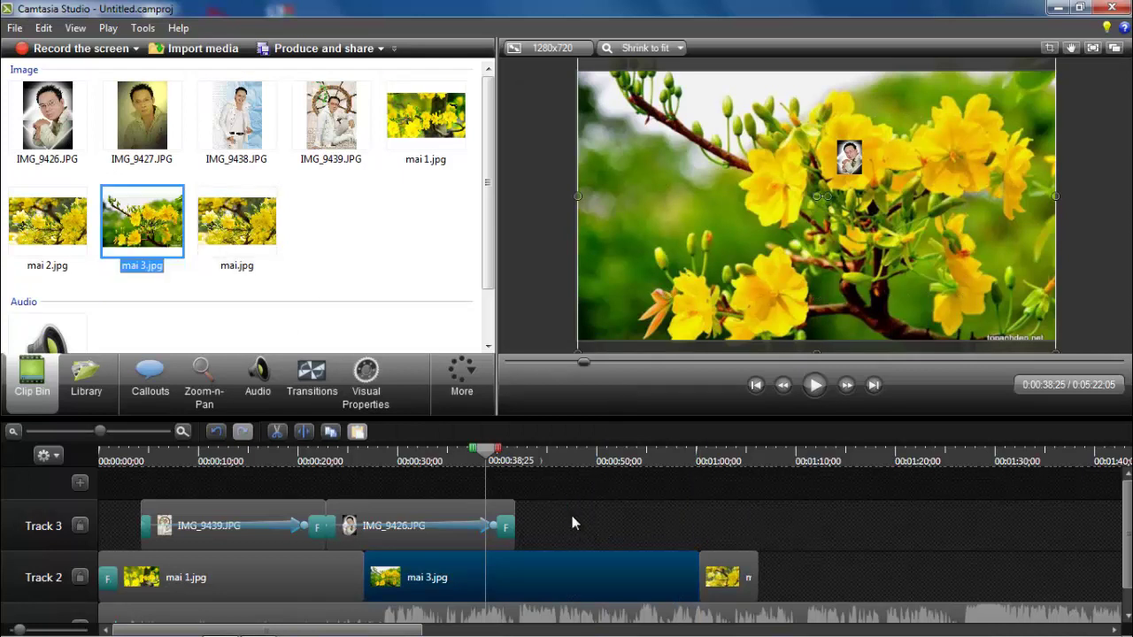
left_click_drag(572, 523, 502, 511)
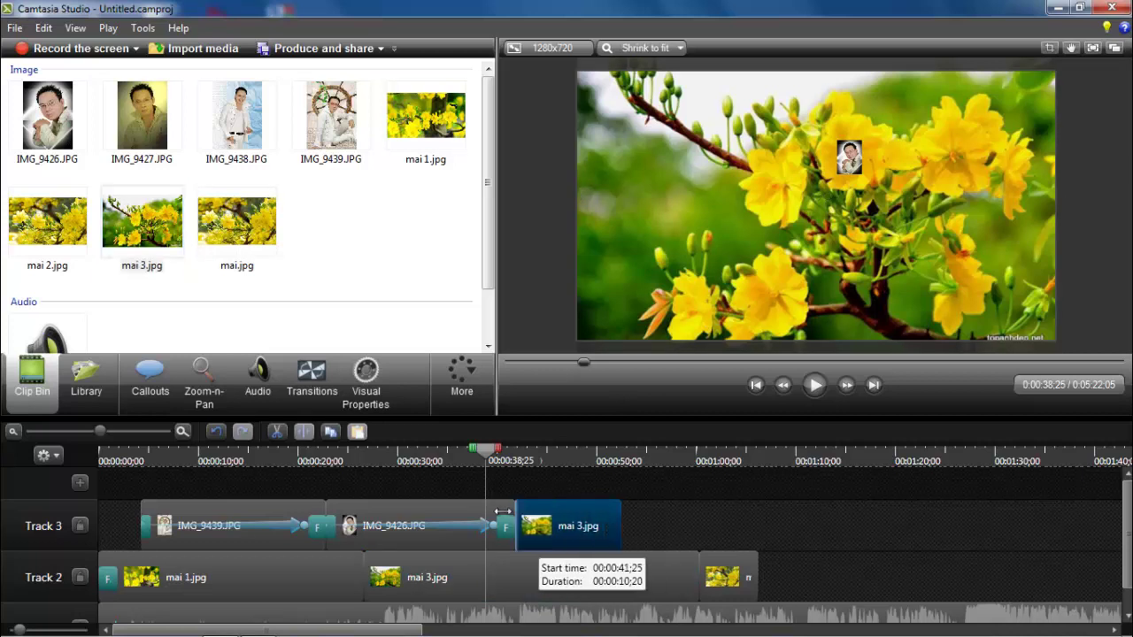
left_click_drag(738, 529, 758, 529)
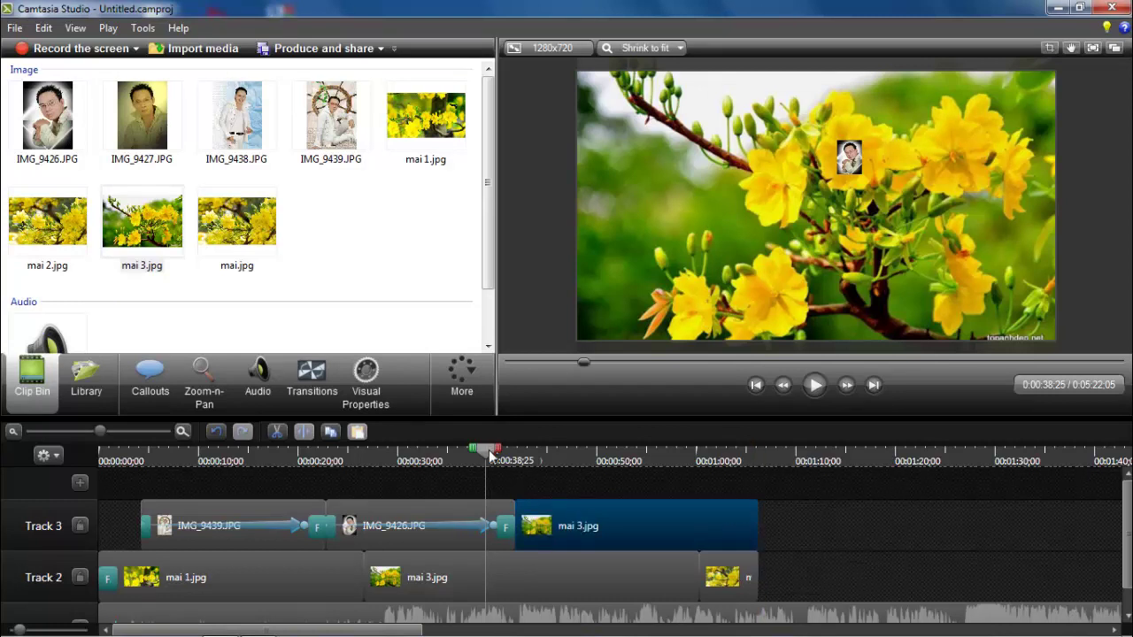
- Move the second mai 3.jpg clip from Track 3 to Track 2 behind mai.jpg, and select the mai.jpg clip
mouse_move(489, 456)
left_mouse_down()
mouse_move(534, 456)
mouse_move(497, 456)
left_mouse_up()
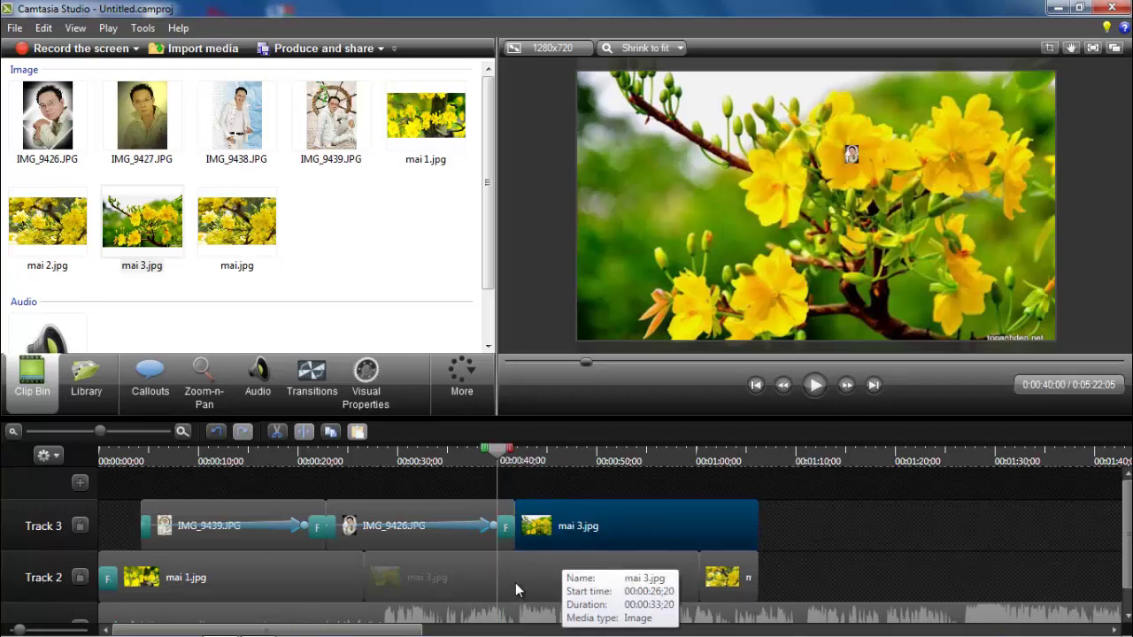
left_click_drag(563, 520, 794, 607)
left_click(721, 546)
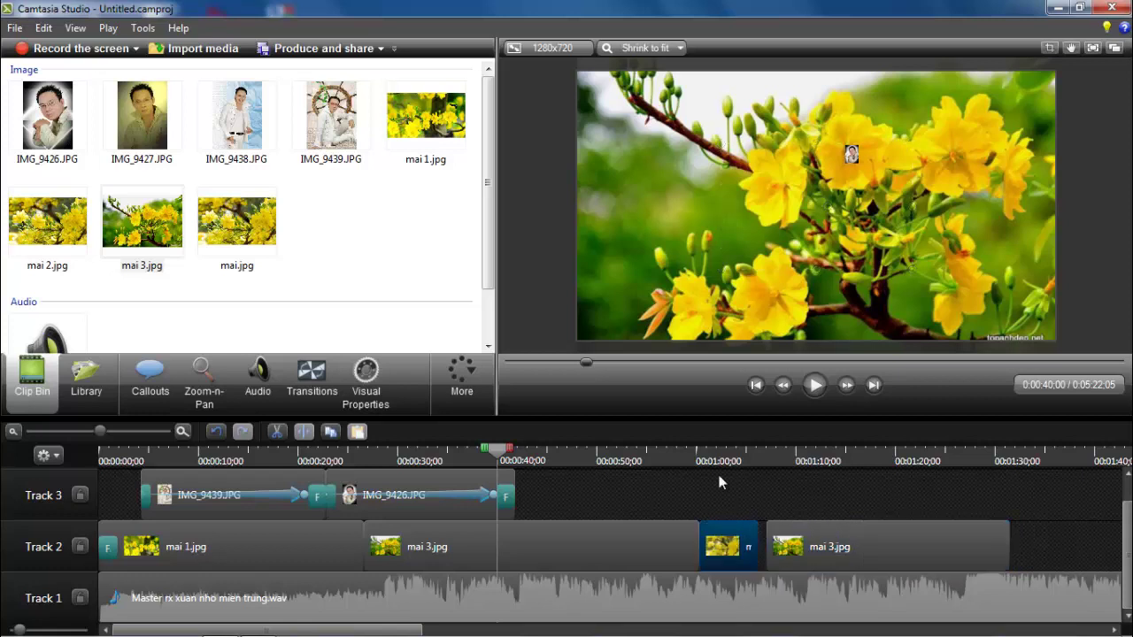
- Move mai.jpg to Track 3 directly after IMG_9426.JPG, extended to about 1:10, and enlarge it to 160% at X 0, Y 24 to fill the canvas
left_click_drag(719, 482, 794, 485)
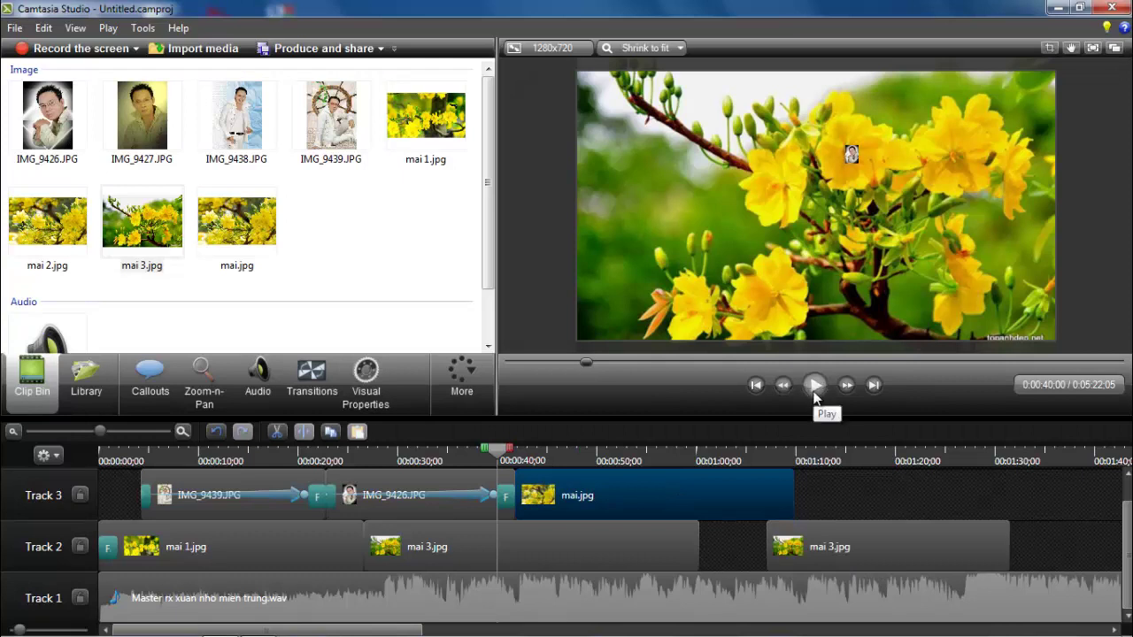
left_click_drag(513, 462, 598, 467)
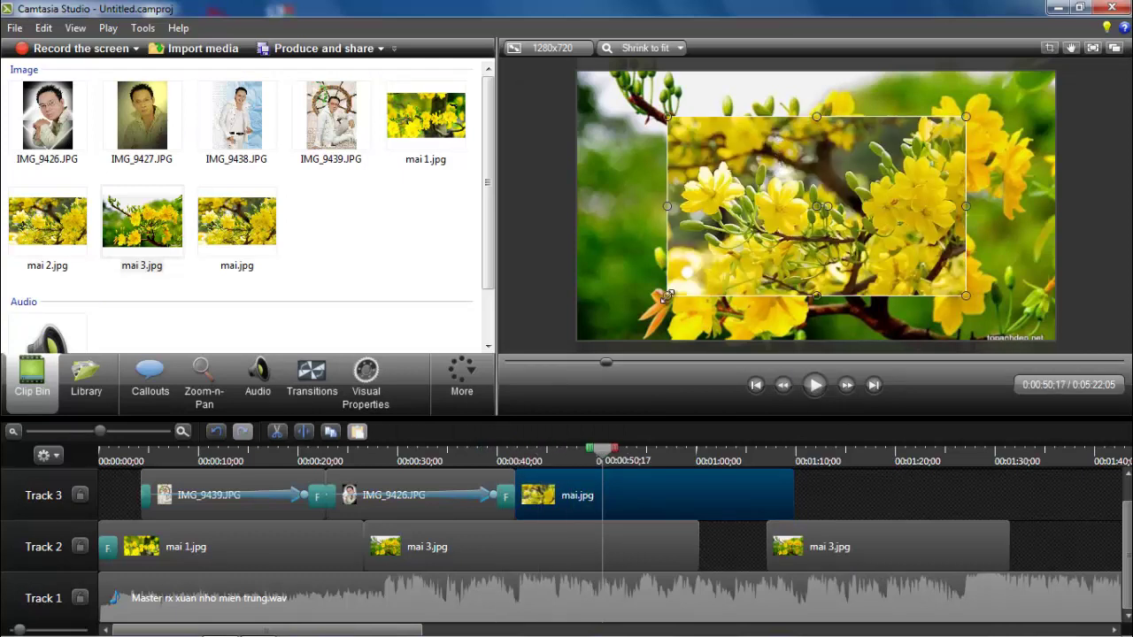
left_click_drag(670, 295, 580, 329)
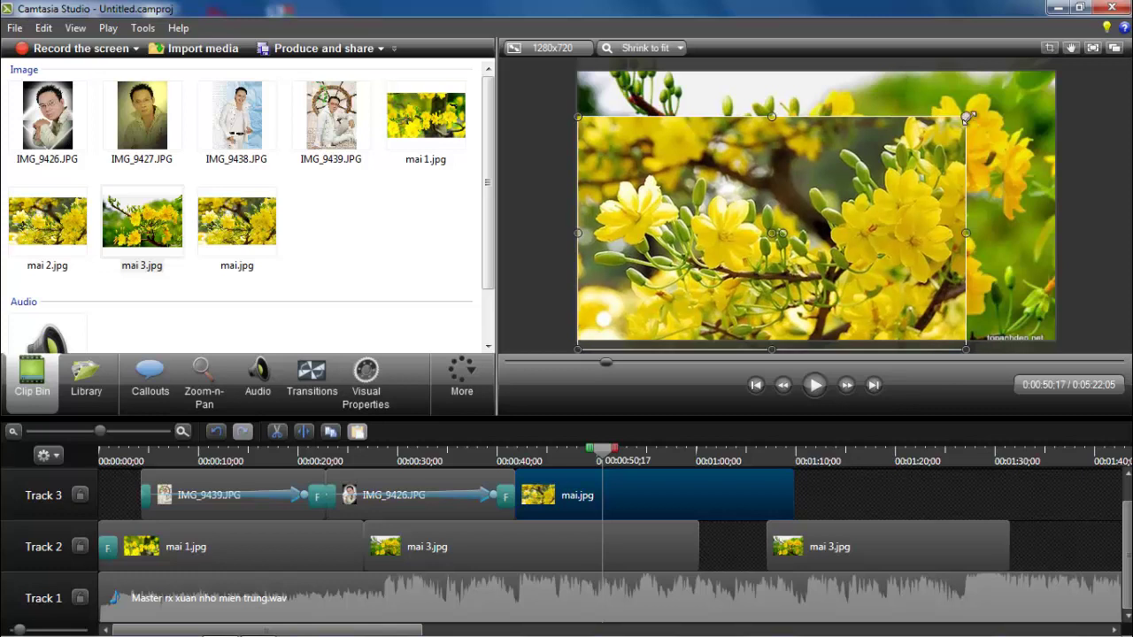
left_click_drag(965, 116, 1053, 83)
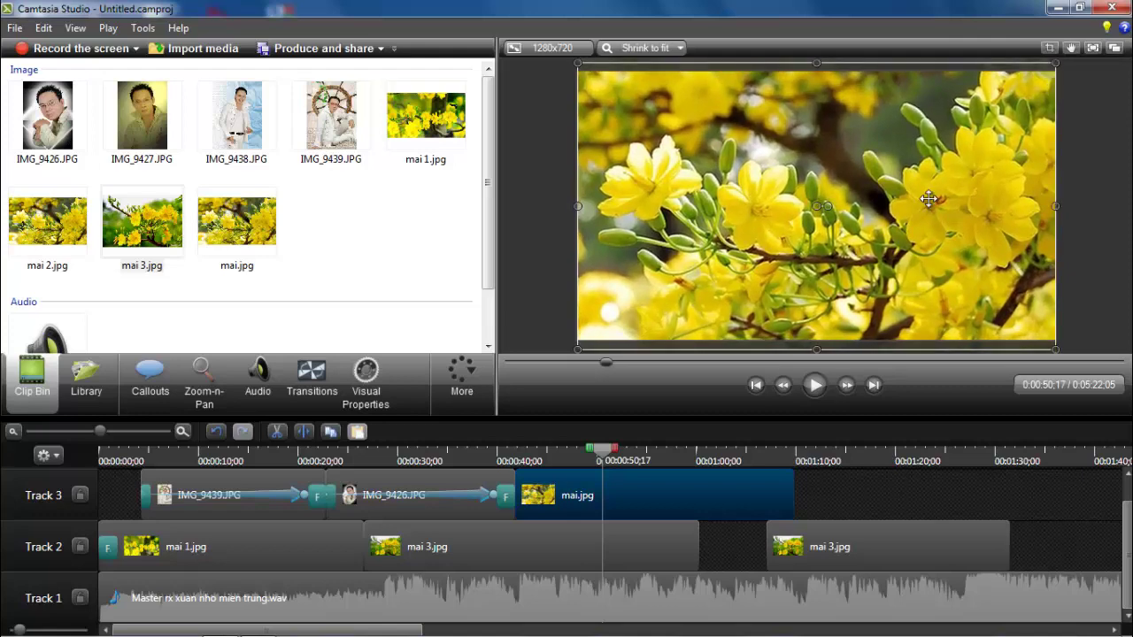
left_click_drag(845, 228, 844, 221)
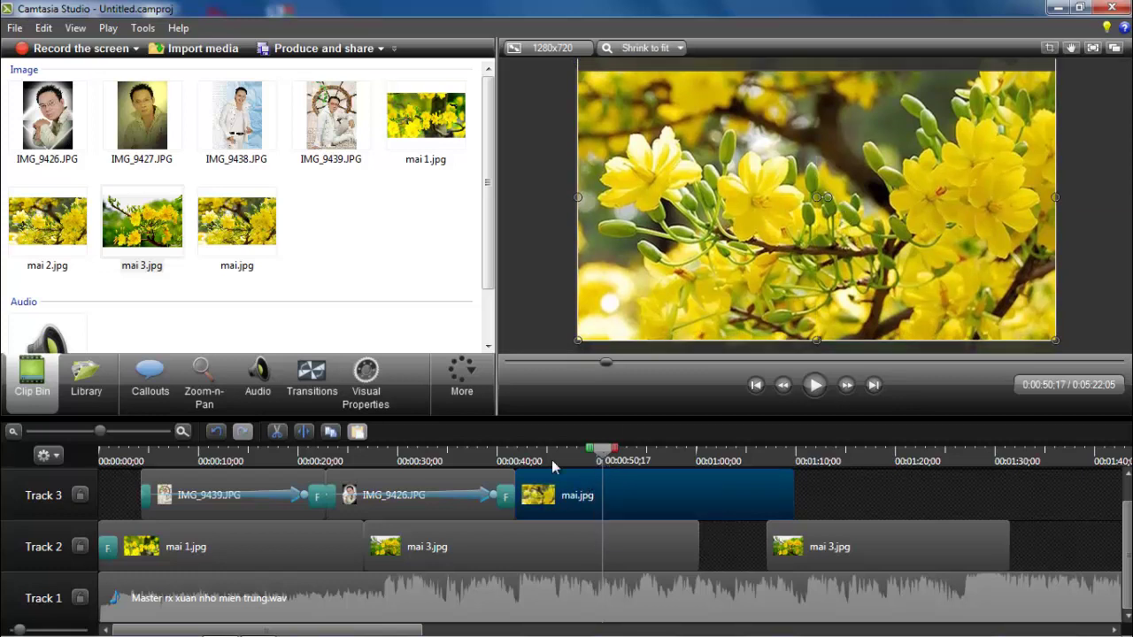
- Add an animation to mai.jpg from its start at 0:41;25 and stretch it almost to the clip's end
left_click_drag(553, 466, 518, 467)
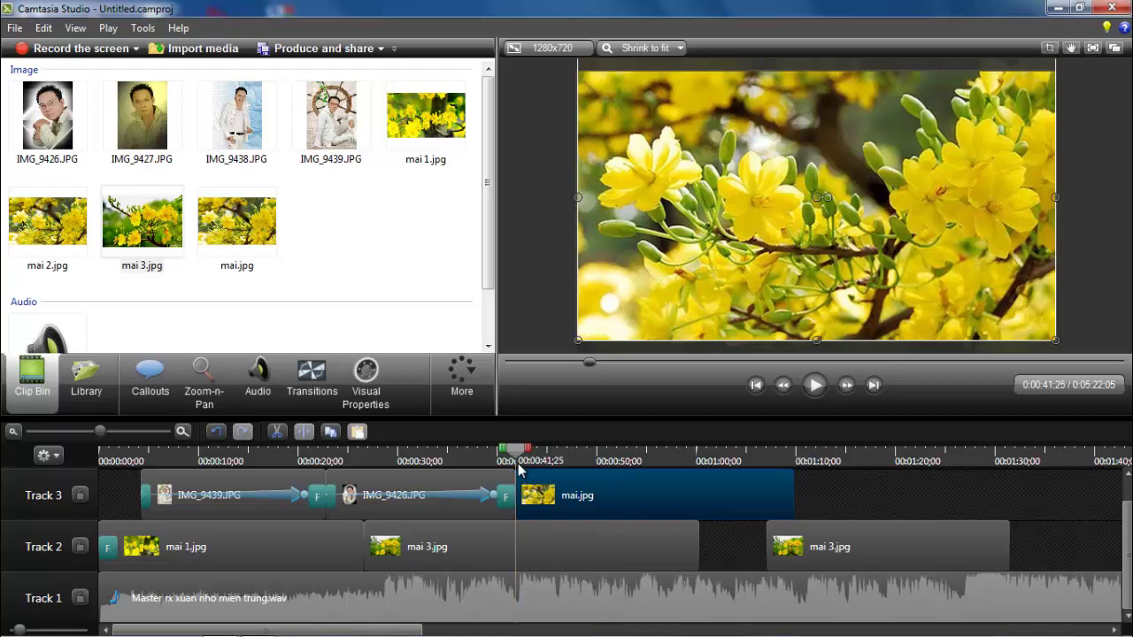
left_click(363, 379)
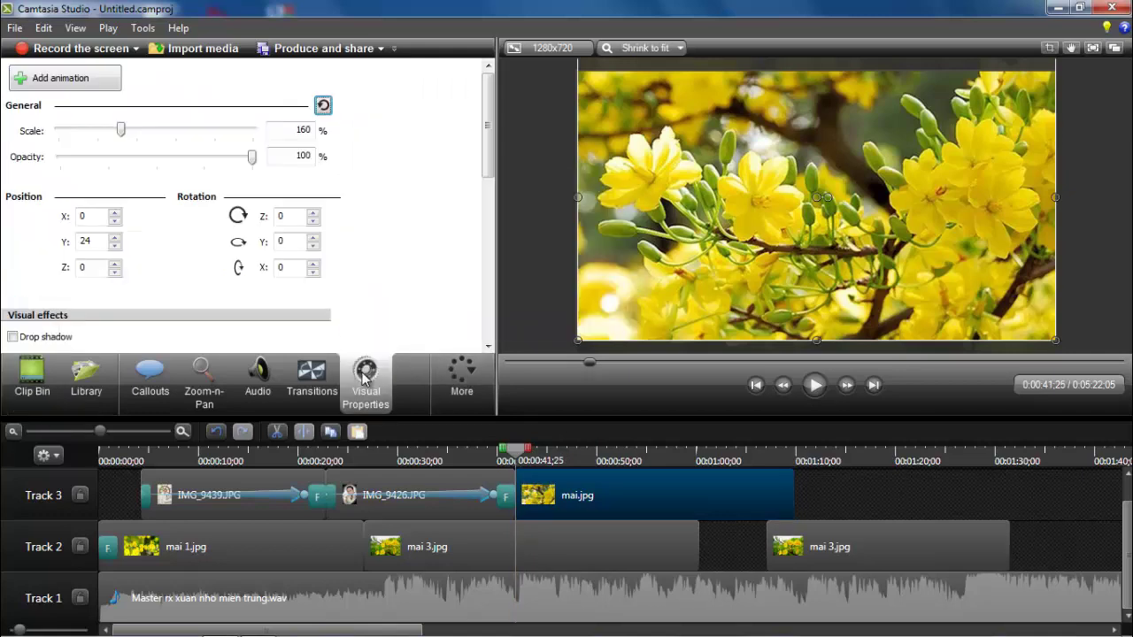
left_click(84, 77)
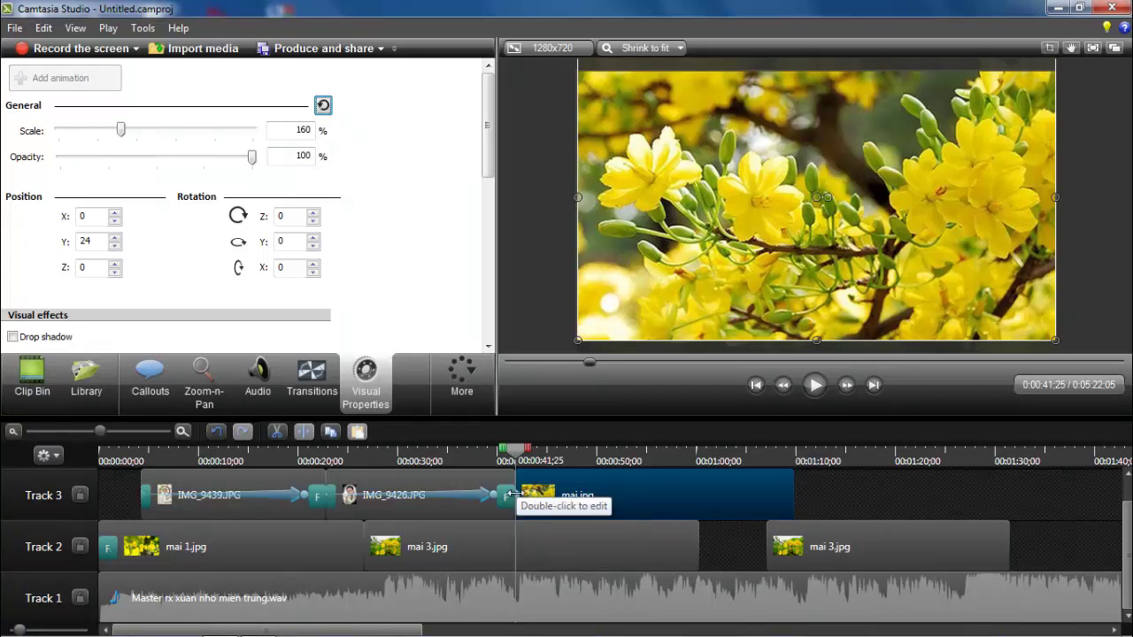
left_click_drag(518, 496, 779, 511)
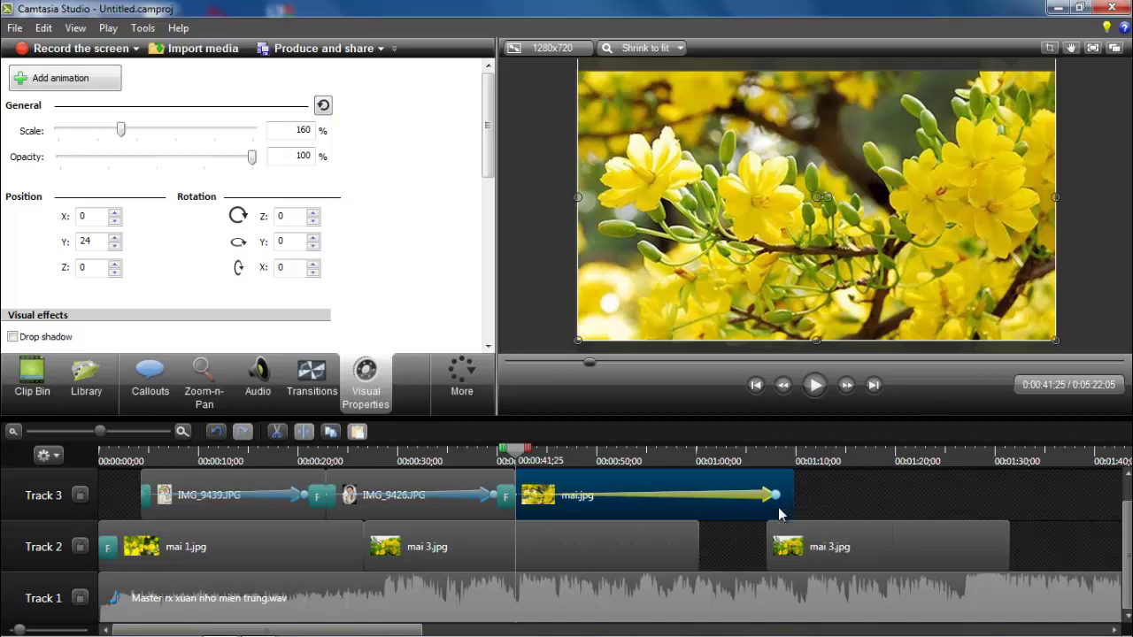
- Shrink mai.jpg to 6% scale at the start of its animation and place it at X -328, Y 36
left_click(743, 221)
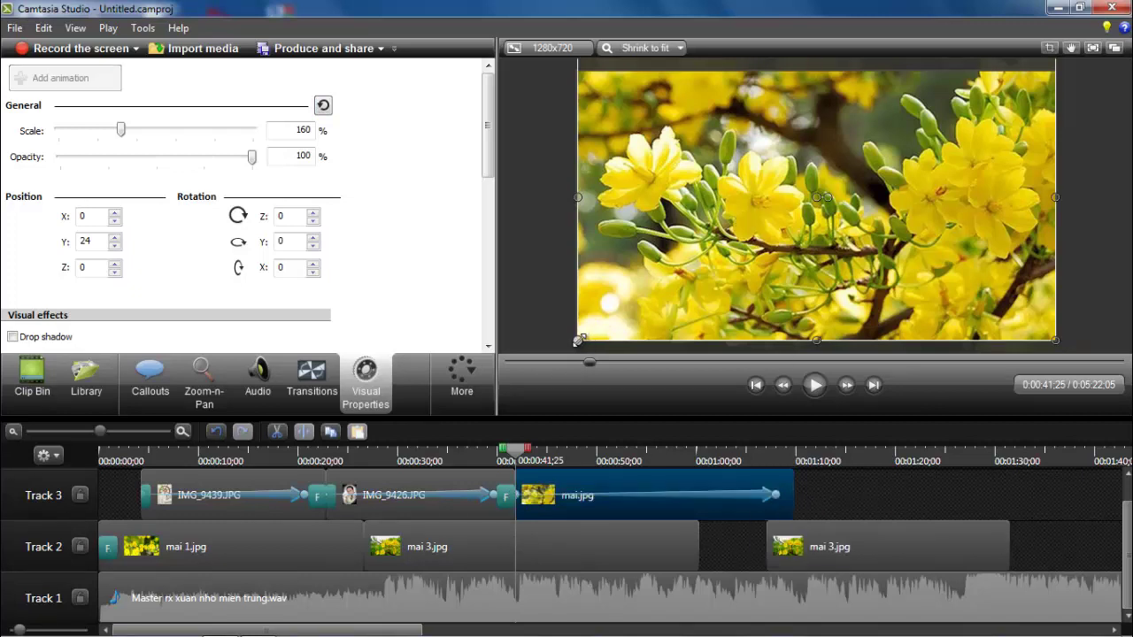
left_click_drag(584, 334, 711, 259)
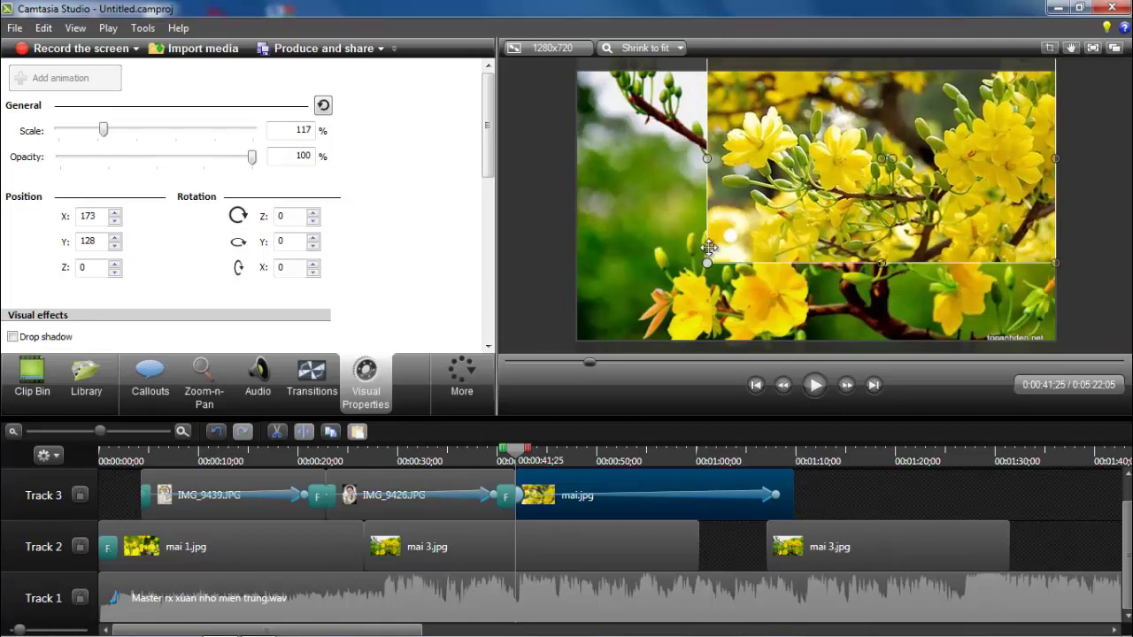
left_click_drag(997, 97, 938, 132)
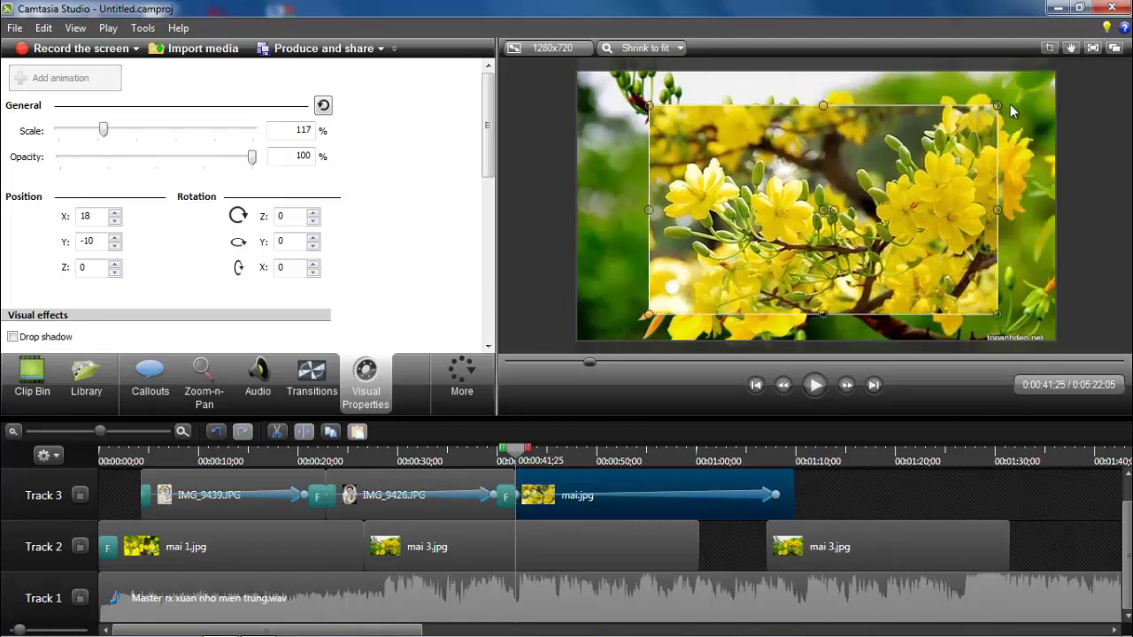
left_click_drag(998, 105, 852, 193)
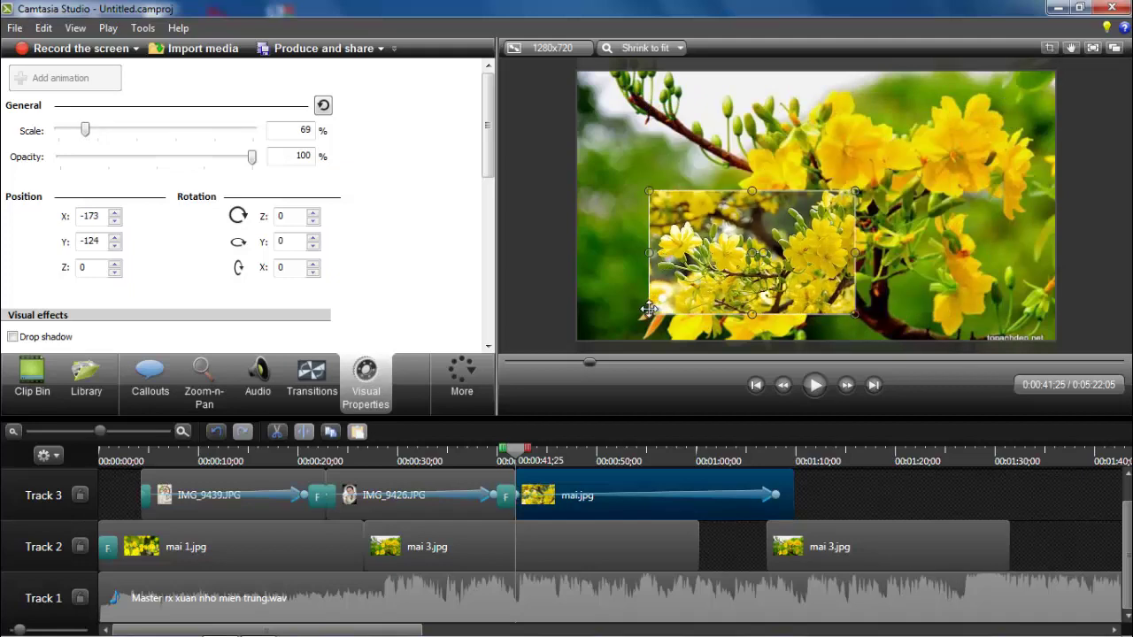
left_click_drag(779, 225, 899, 142)
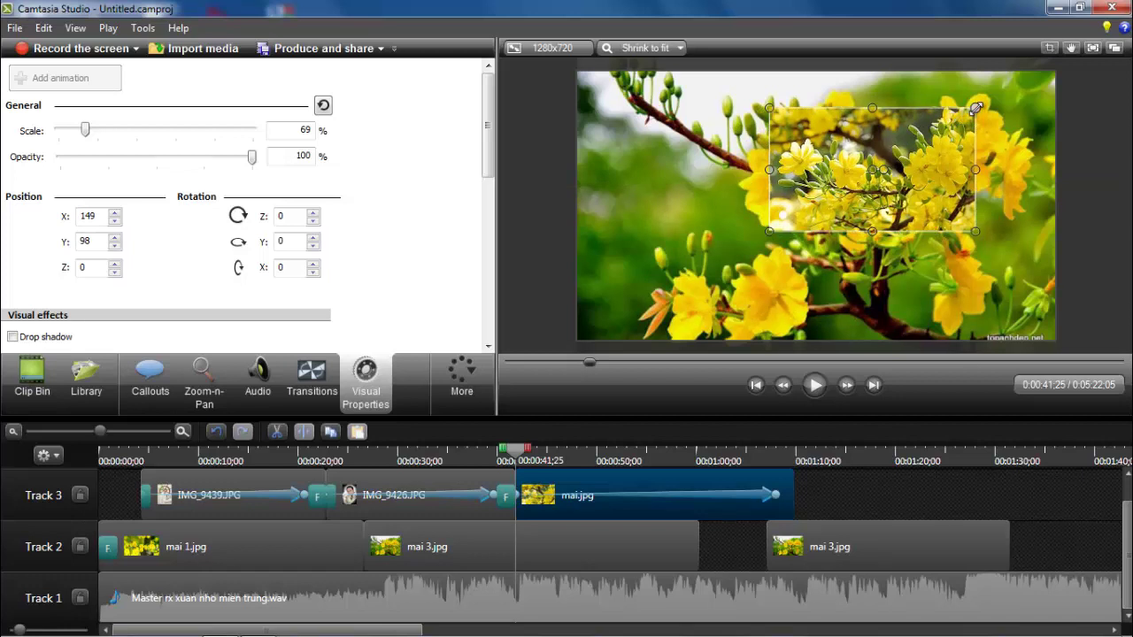
left_click_drag(976, 108, 827, 195)
left_click_drag(768, 232, 700, 198)
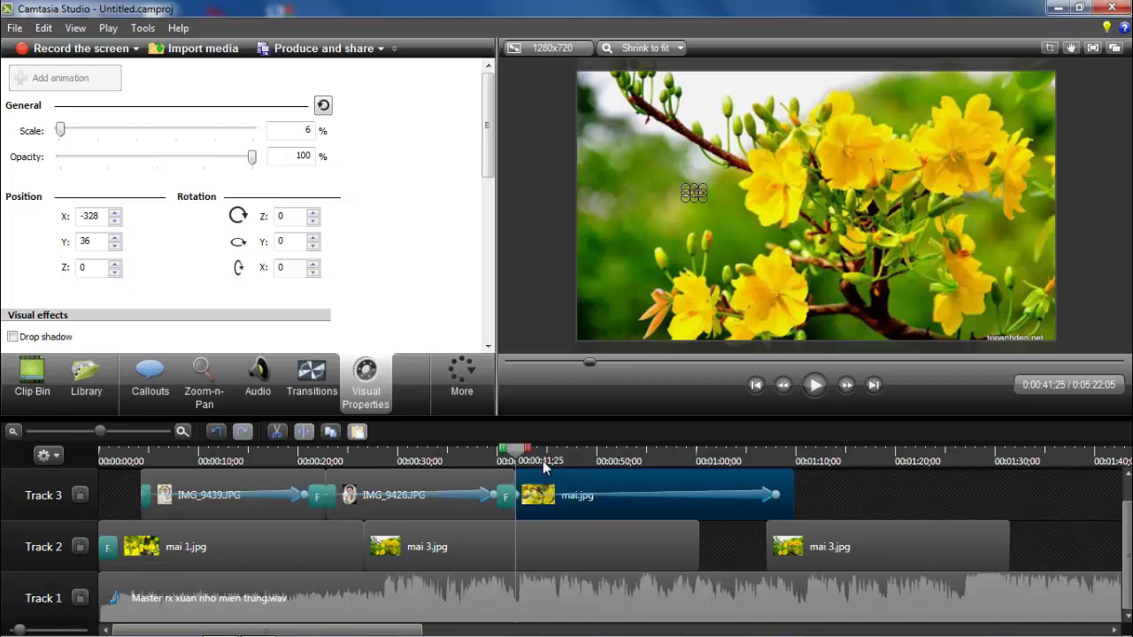
- Apply Fade transitions to the start and end of mai.jpg, separating it from IMG_9426.JPG for this and moving it back against that clip
left_click_drag(521, 454, 505, 458)
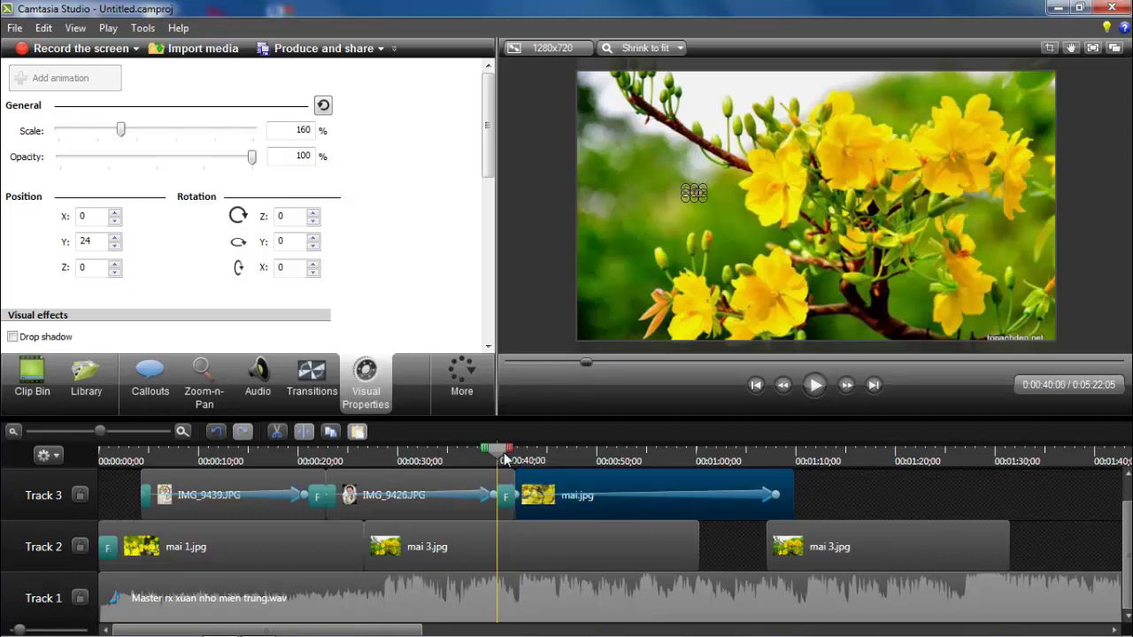
left_click_drag(589, 479, 616, 479)
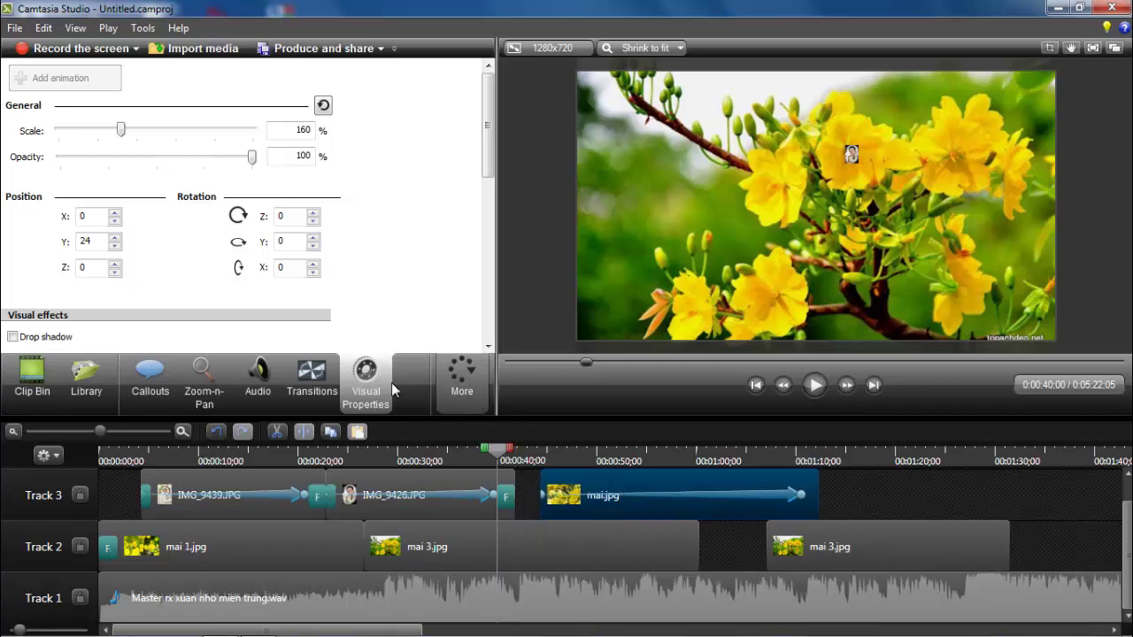
left_click(312, 376)
left_click_drag(389, 201, 608, 497)
left_click_drag(419, 211, 796, 447)
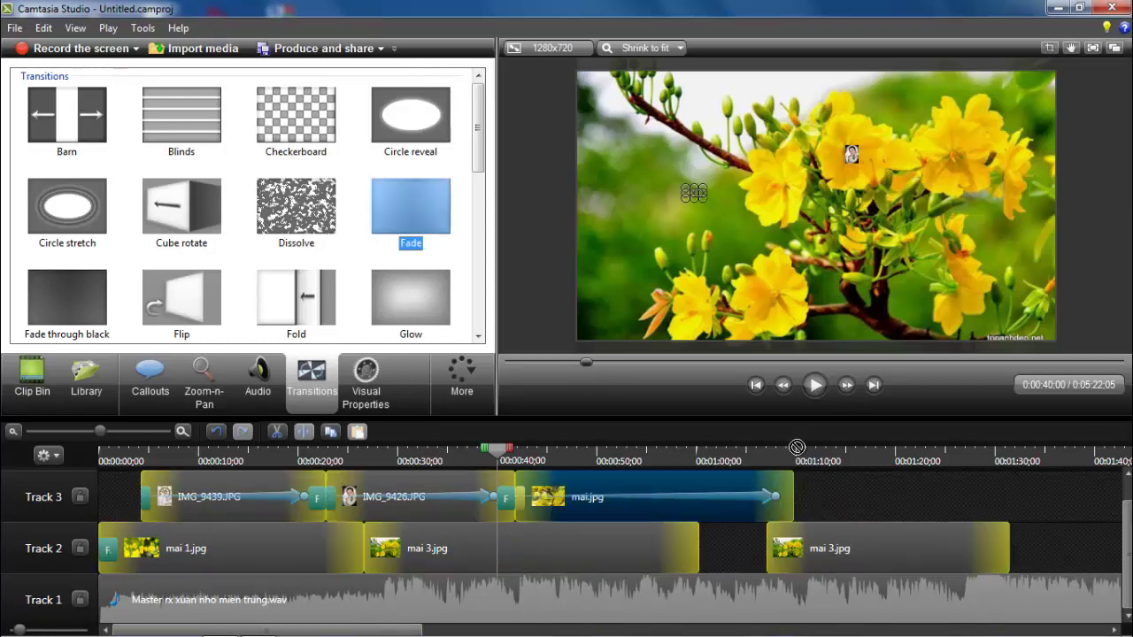
left_click_drag(790, 492, 788, 497)
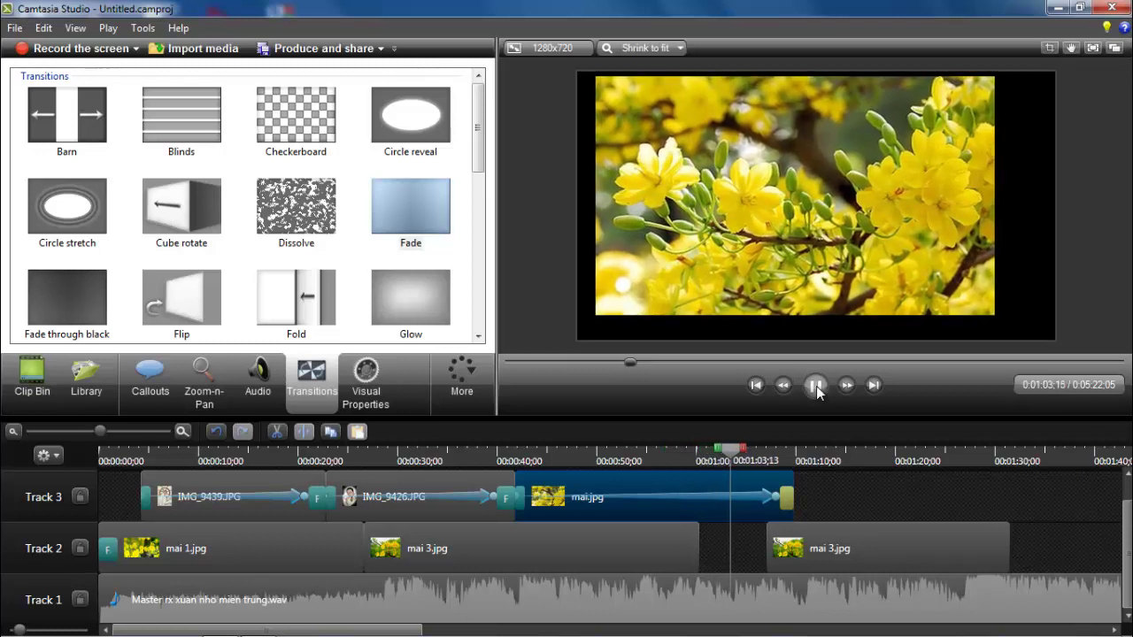
- Stop playback, move the second mai 3.jpg on Track 2 to about 1:27, and extend the first mai 3.jpg to about 1:25
left_click(815, 386)
left_click_drag(851, 550, 1058, 531)
left_click_drag(694, 552, 950, 537)
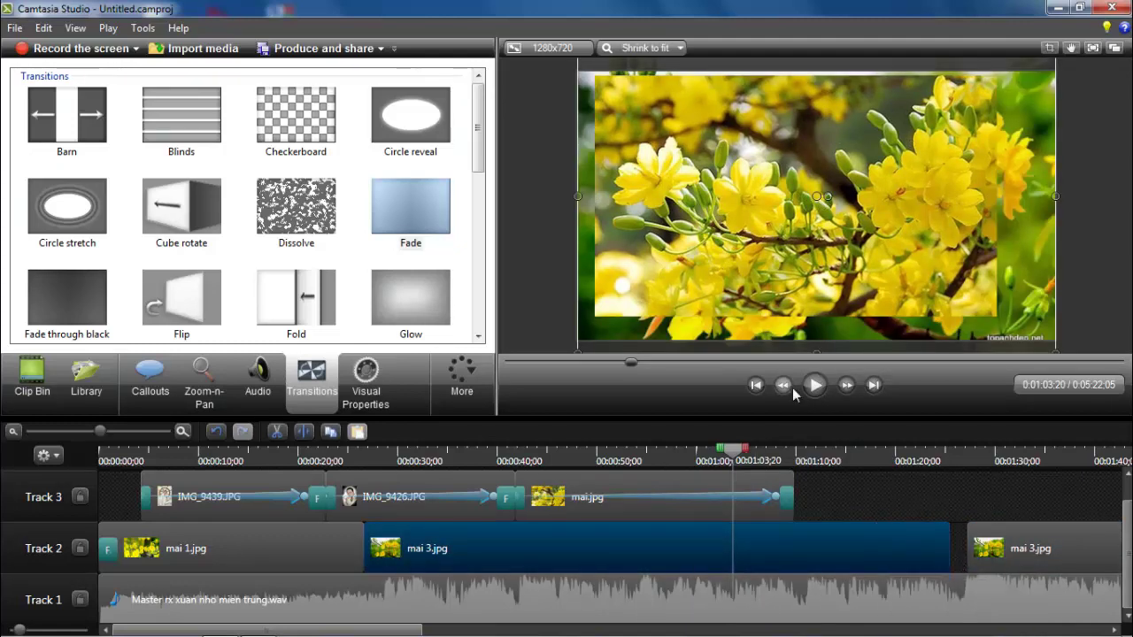
- Play the video from about 0:42 to check the growing mai.jpg animation over the extended background
left_click_drag(737, 454, 524, 461)
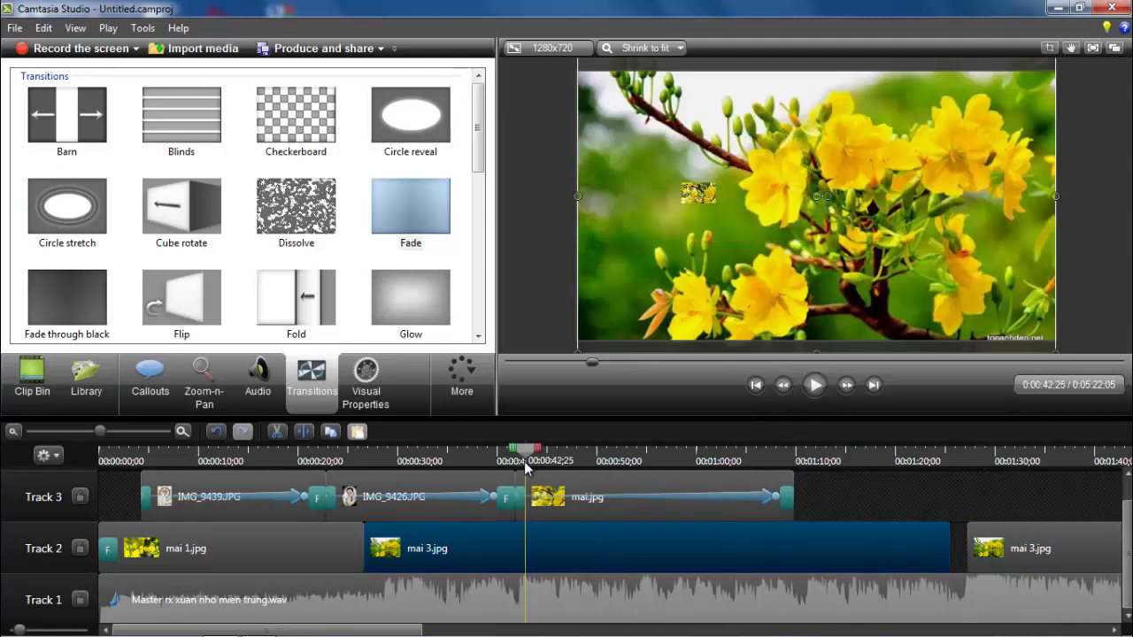
left_click(815, 387)
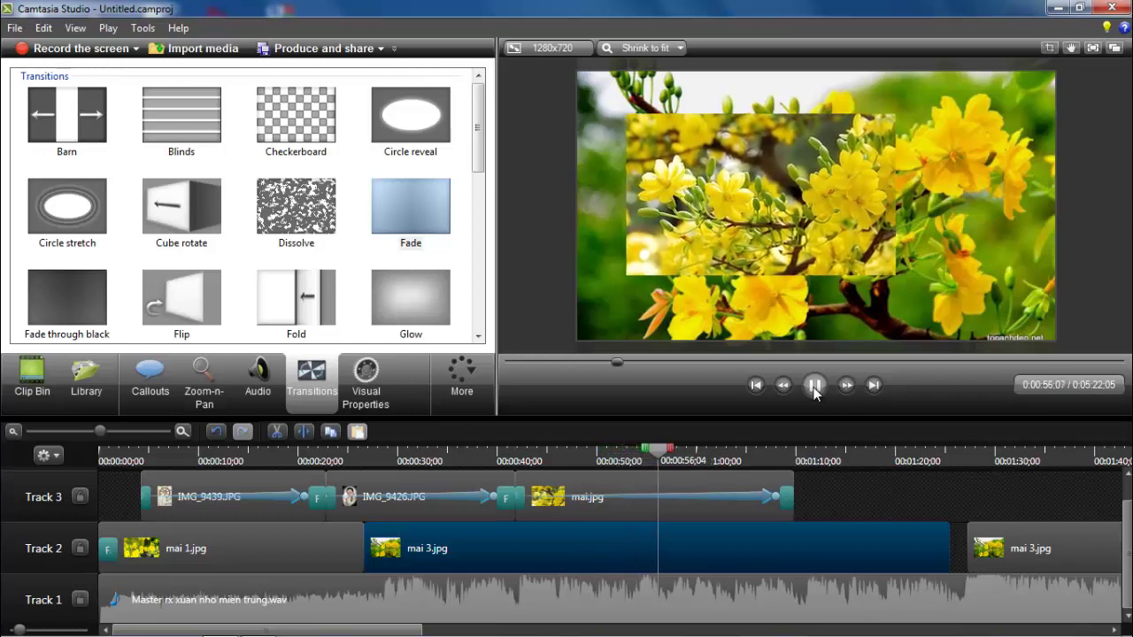
left_click(814, 387)
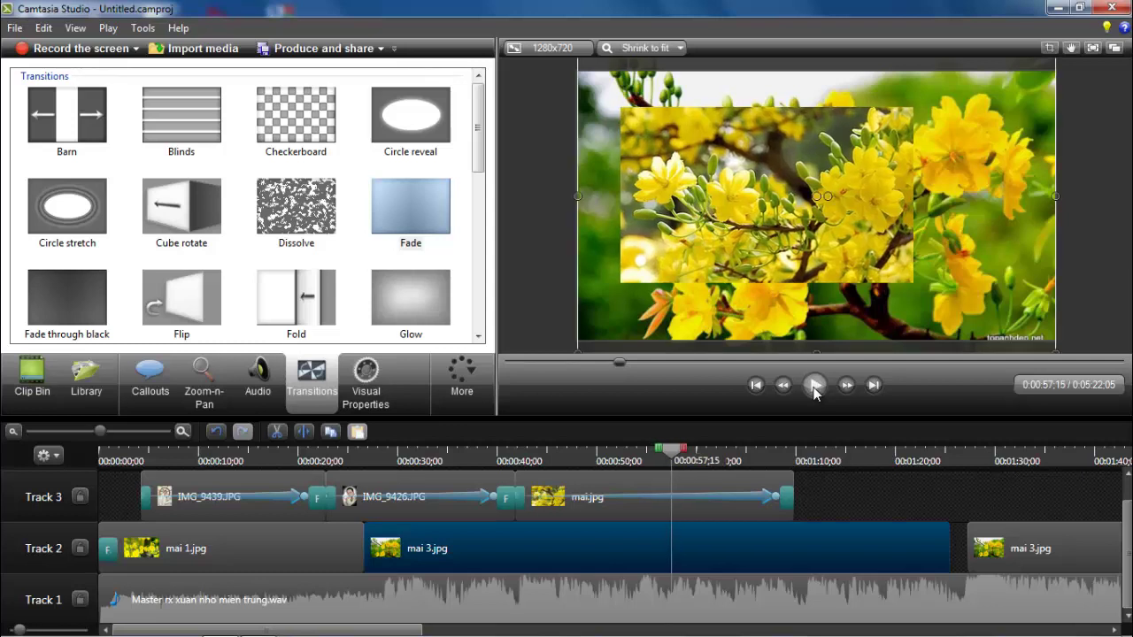
- Move mai.jpg to about 0:52 and lengthen IMG_9426.JPG and IMG_9439.JPG with their animations to about 23 seconds each, end to end before it
left_click(688, 493)
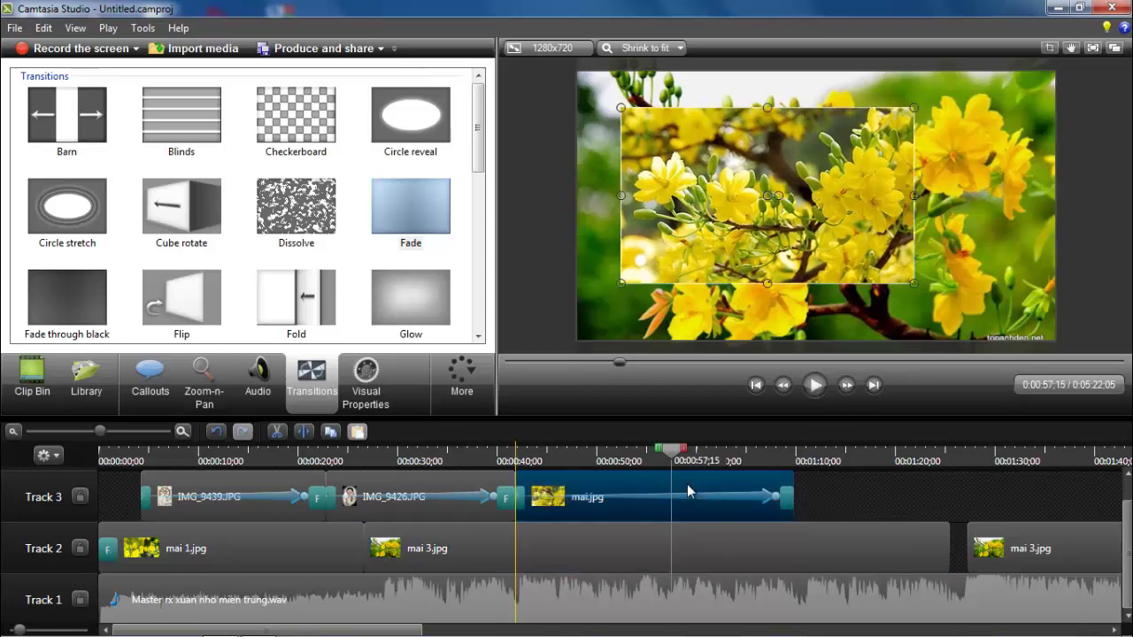
left_click_drag(702, 483, 791, 472)
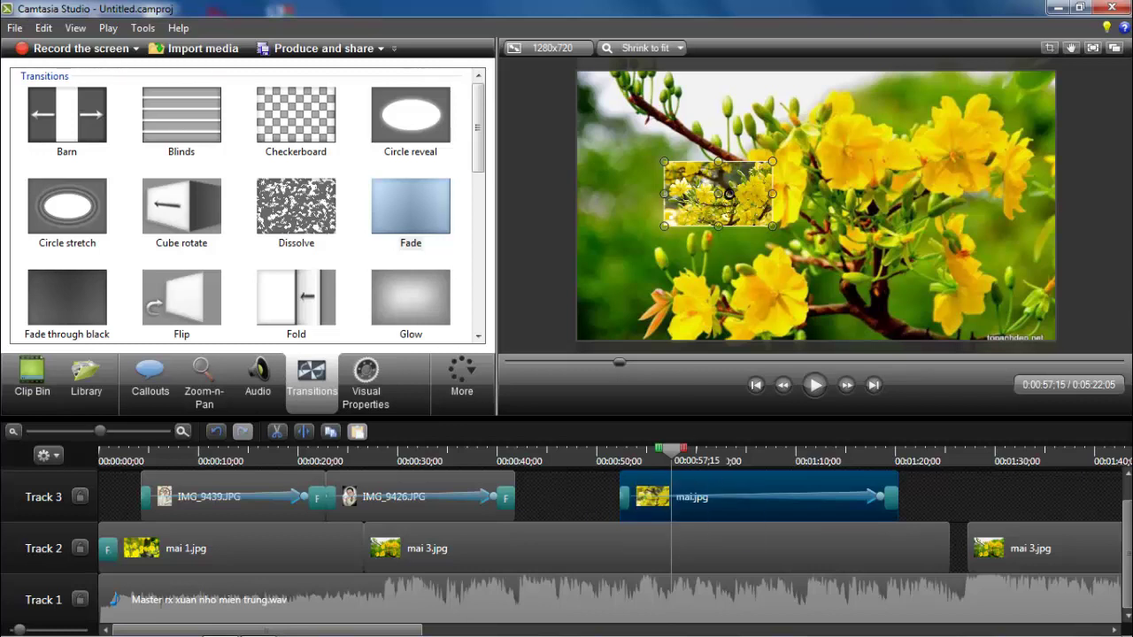
left_click(464, 491)
left_click_drag(465, 492, 558, 498)
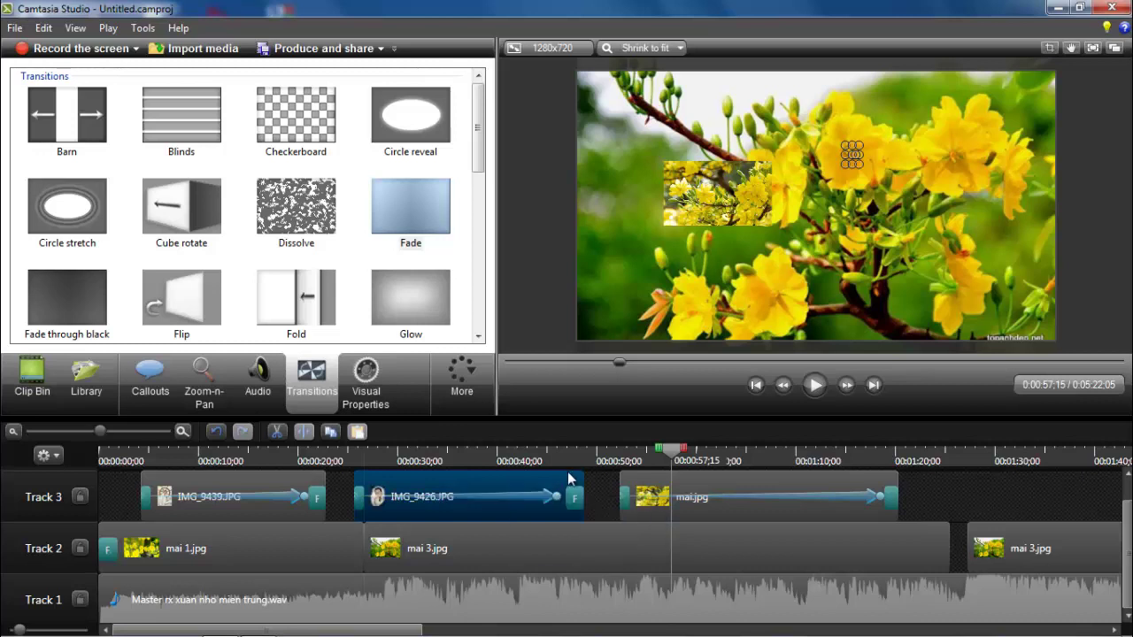
left_click_drag(506, 472, 567, 472)
left_click_drag(294, 498, 438, 485)
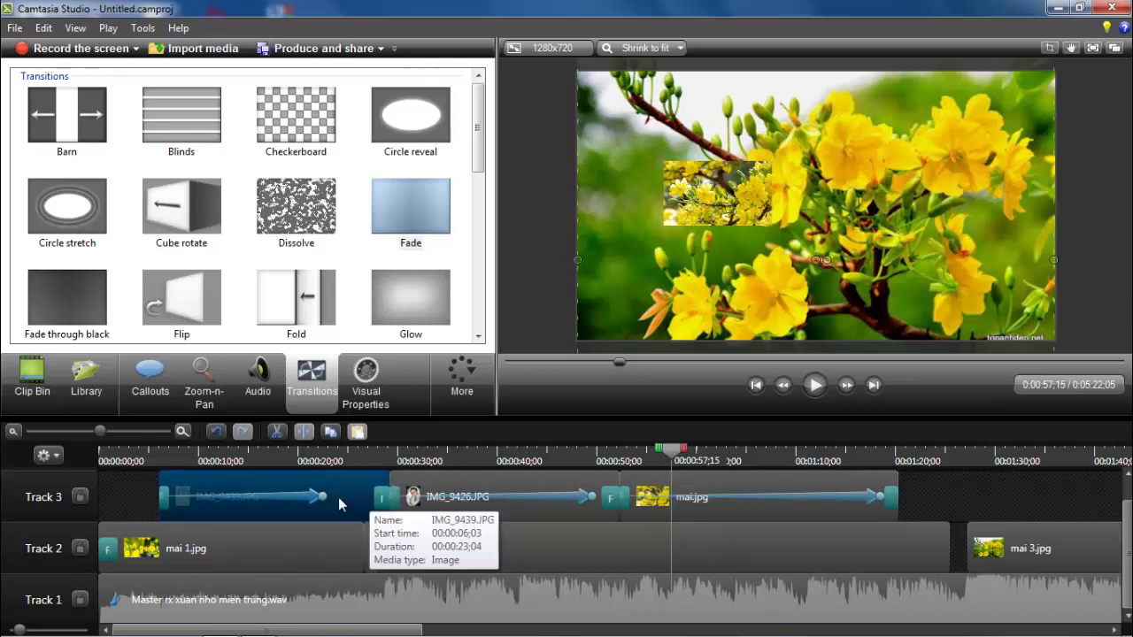
left_click_drag(323, 496, 396, 488)
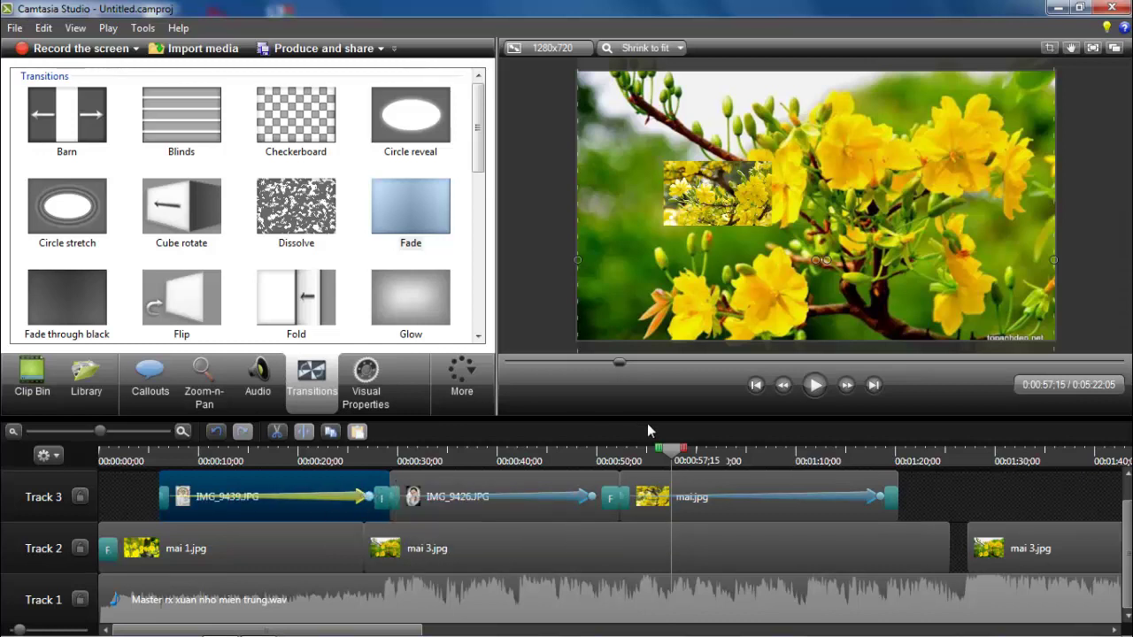
- Play the video from the beginning to past 1:00, and return to the end of the IMG_9439.JPG animation to check its fade
left_click_drag(674, 460, 102, 483)
left_click(815, 385)
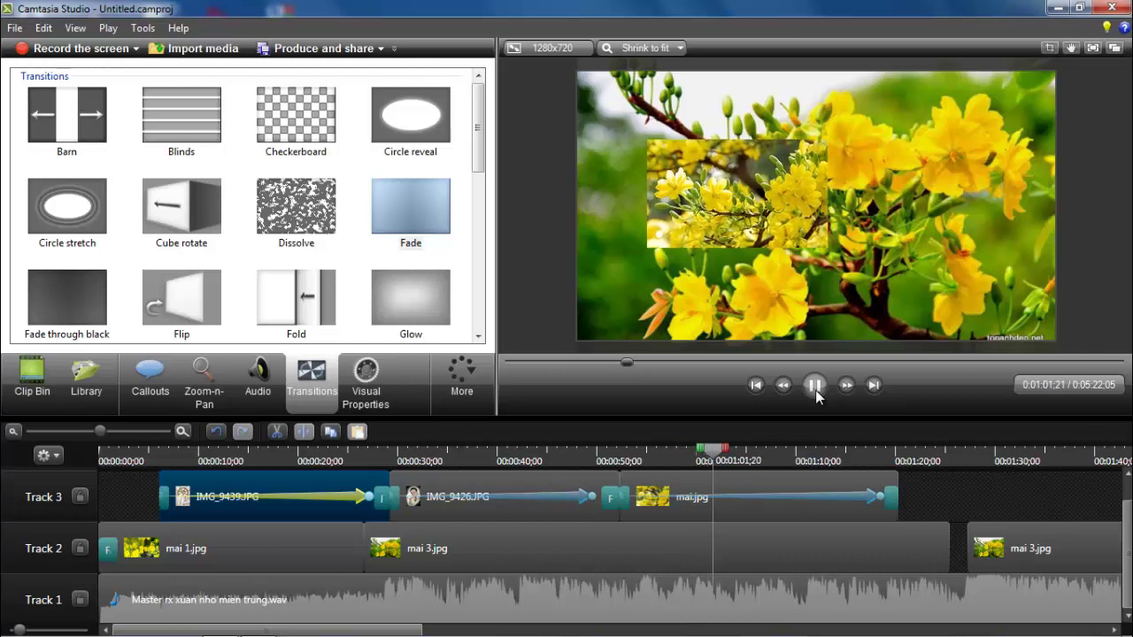
left_click(816, 392)
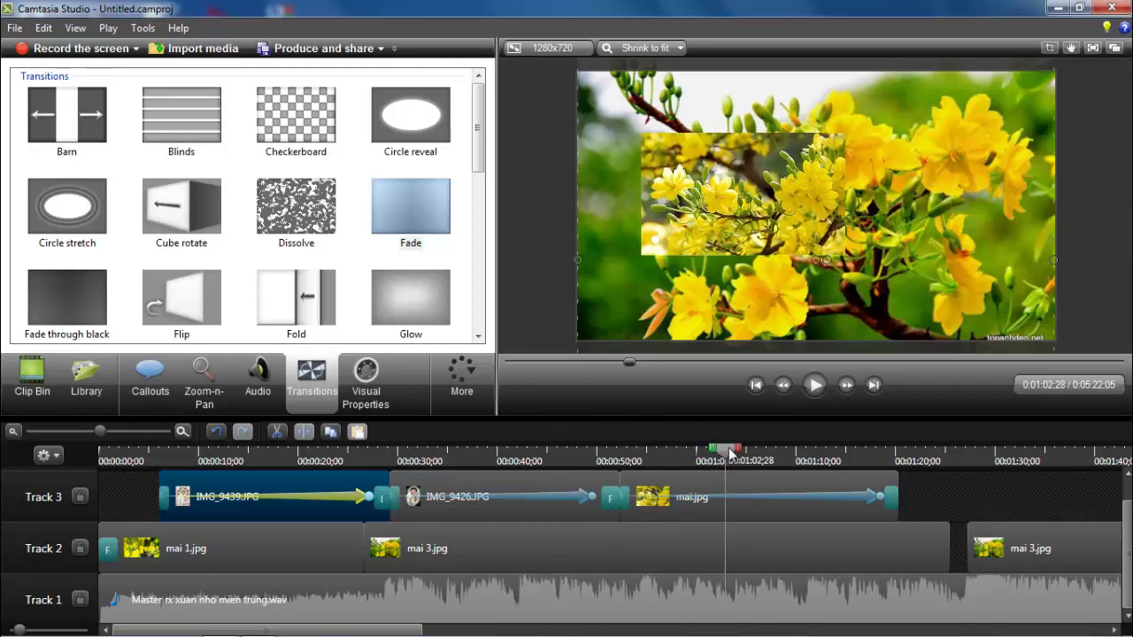
mouse_move(731, 453)
left_mouse_down()
mouse_move(369, 504)
mouse_move(376, 482)
left_mouse_up()
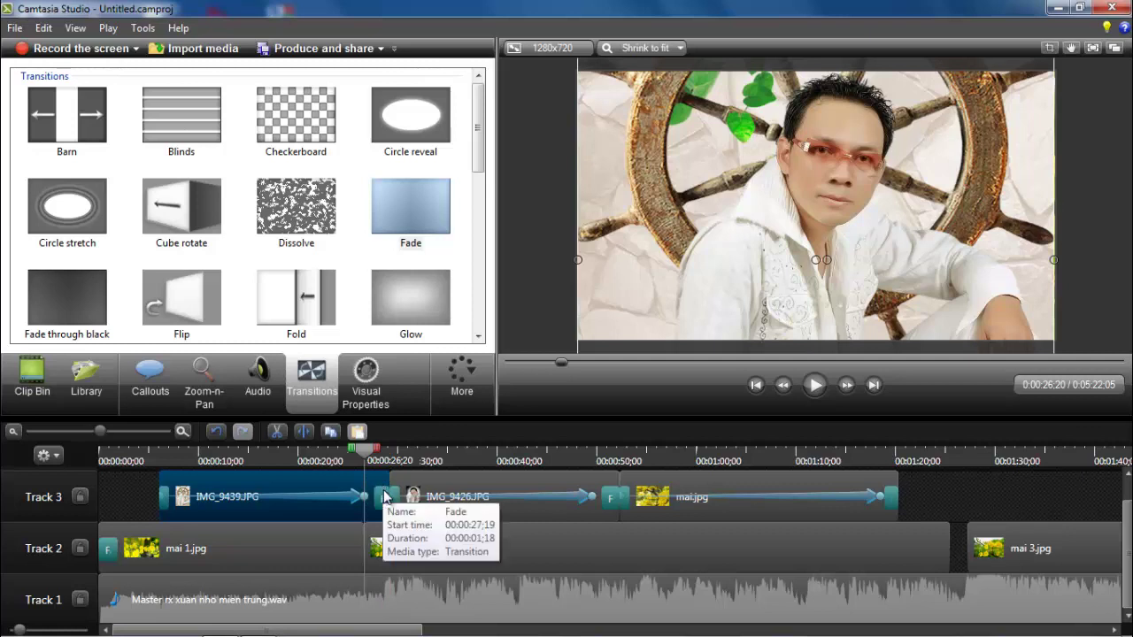
- Trim the end of IMG_9439.JPG so its closing fade begins where its animation ends, and move IMG_9426.JPG directly behind it
left_click(118, 432)
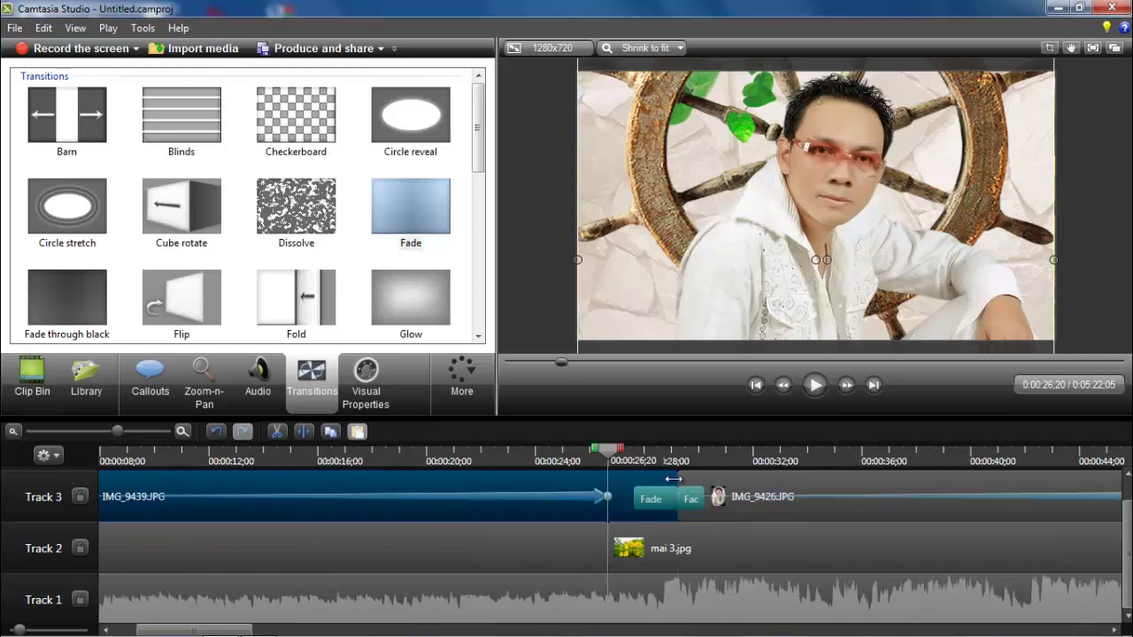
mouse_move(676, 479)
left_mouse_down()
mouse_move(652, 479)
mouse_move(667, 478)
left_mouse_up()
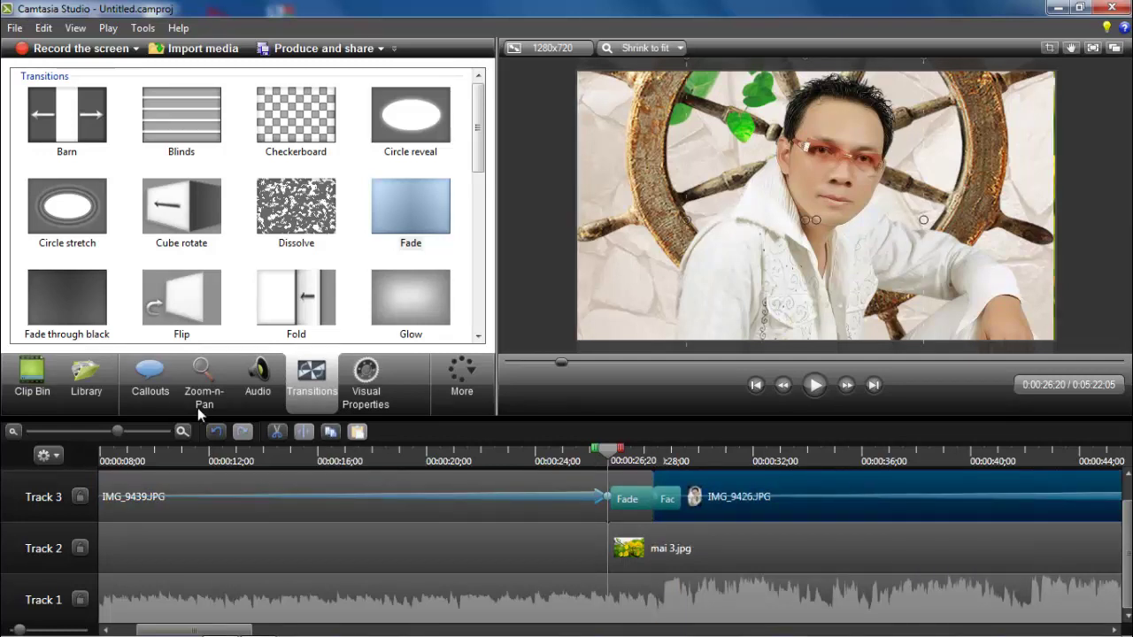
left_click(103, 432)
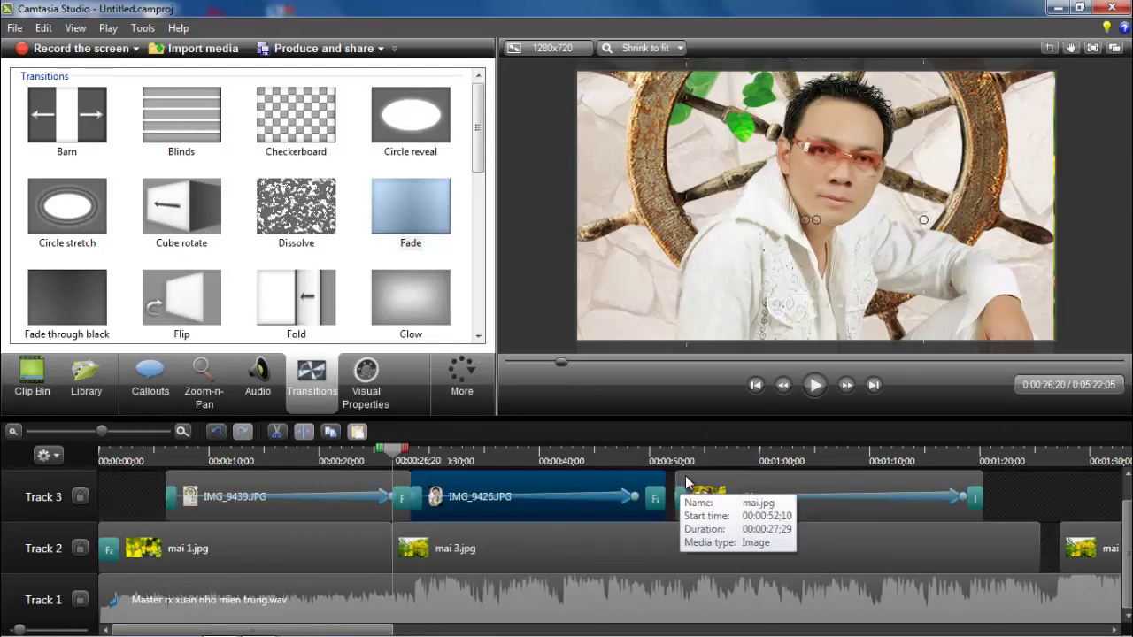
- Lengthen IMG_9426.JPG and its animation to about 0:53, and move mai.jpg directly behind it
left_click_drag(687, 483, 655, 493)
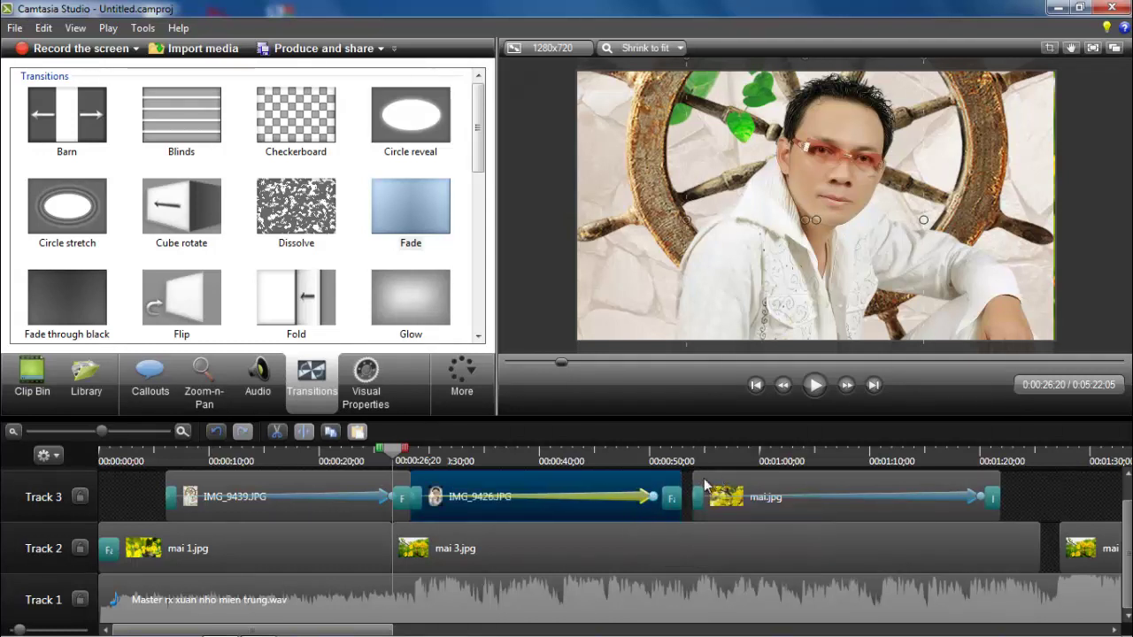
left_click(689, 485)
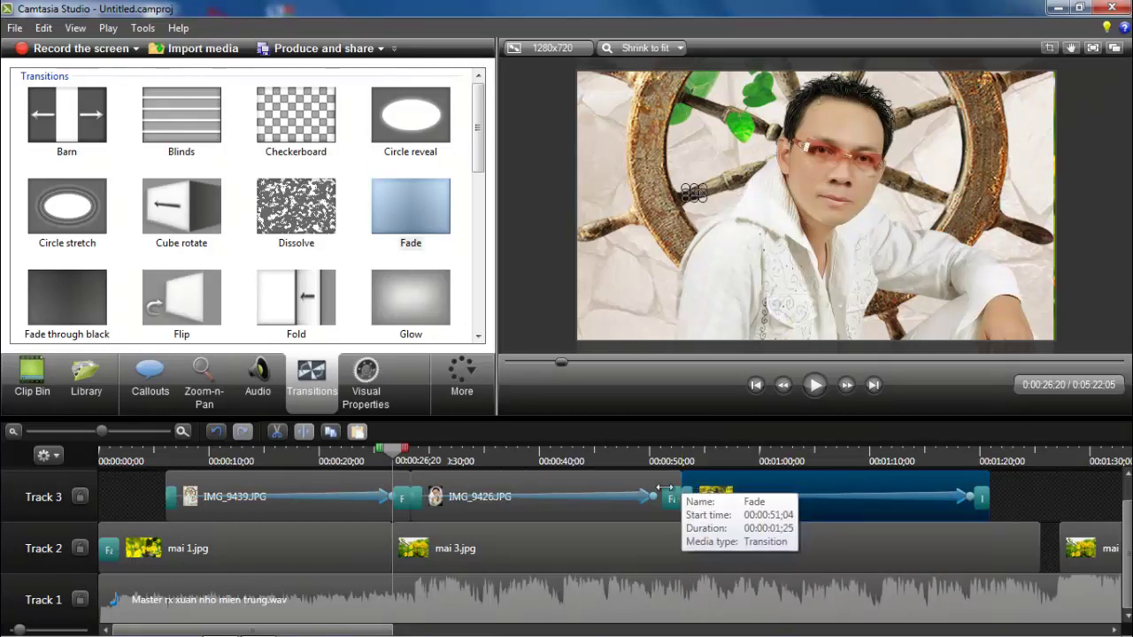
- Play the video from the beginning to about 1:24 to check all Track 3 animations and fades
left_click_drag(394, 453, 111, 483)
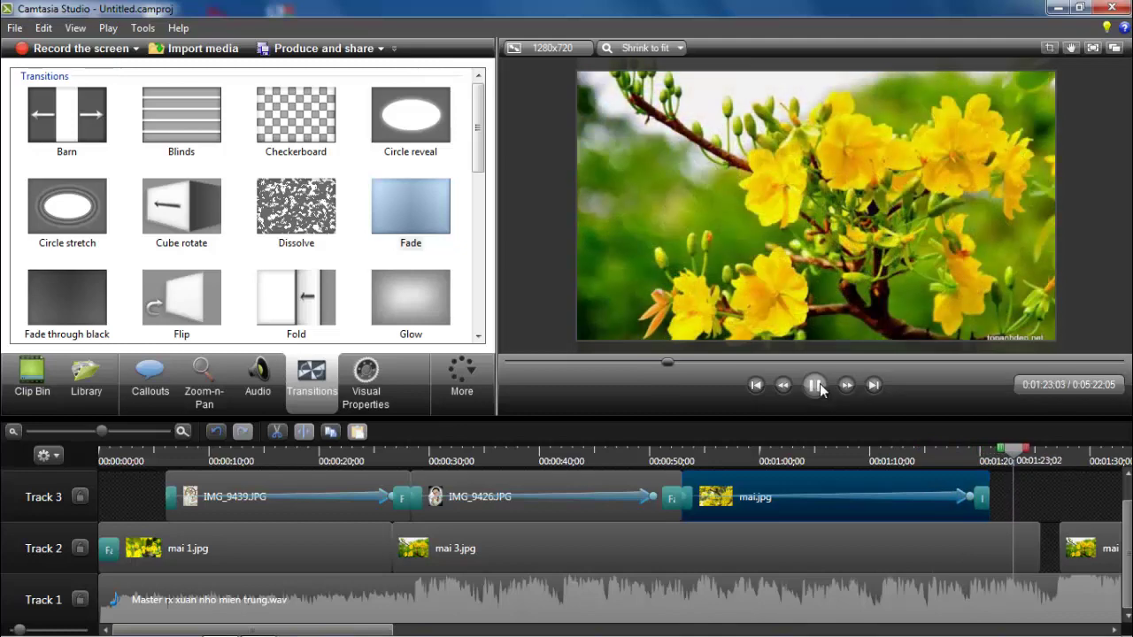
left_click(815, 385)
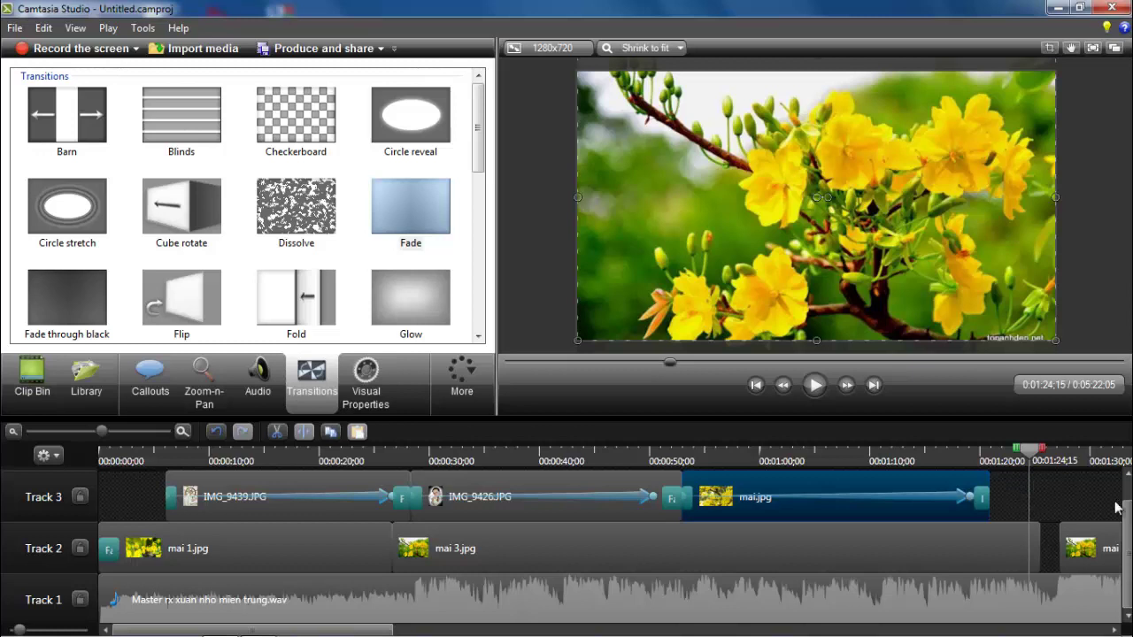
scroll(567, 546, "up", 1)
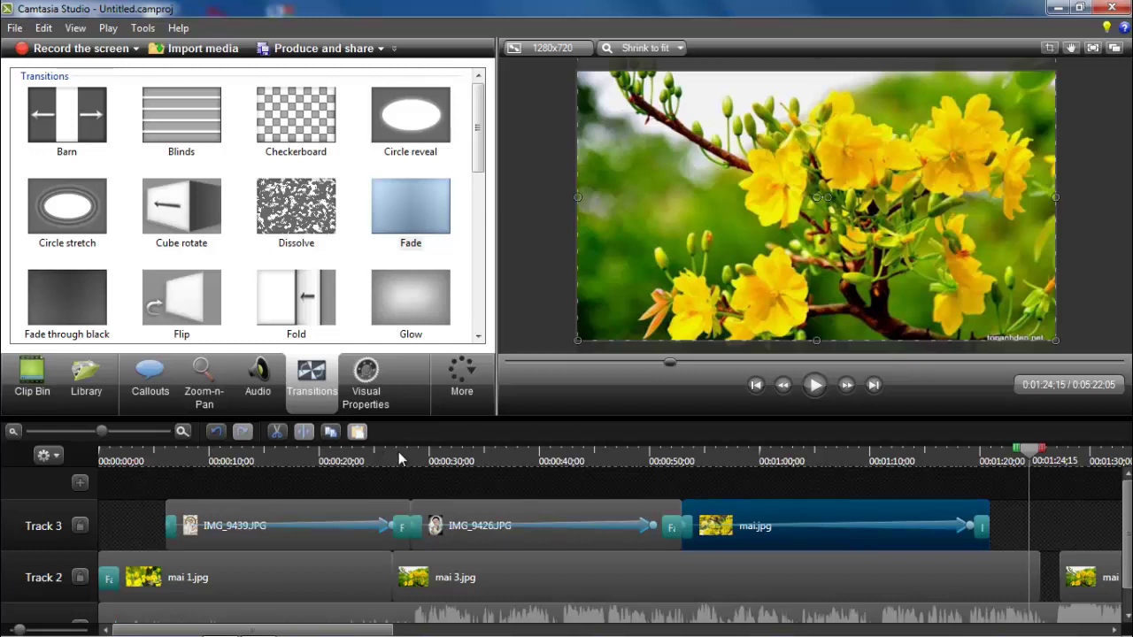
mouse_move(200, 625)
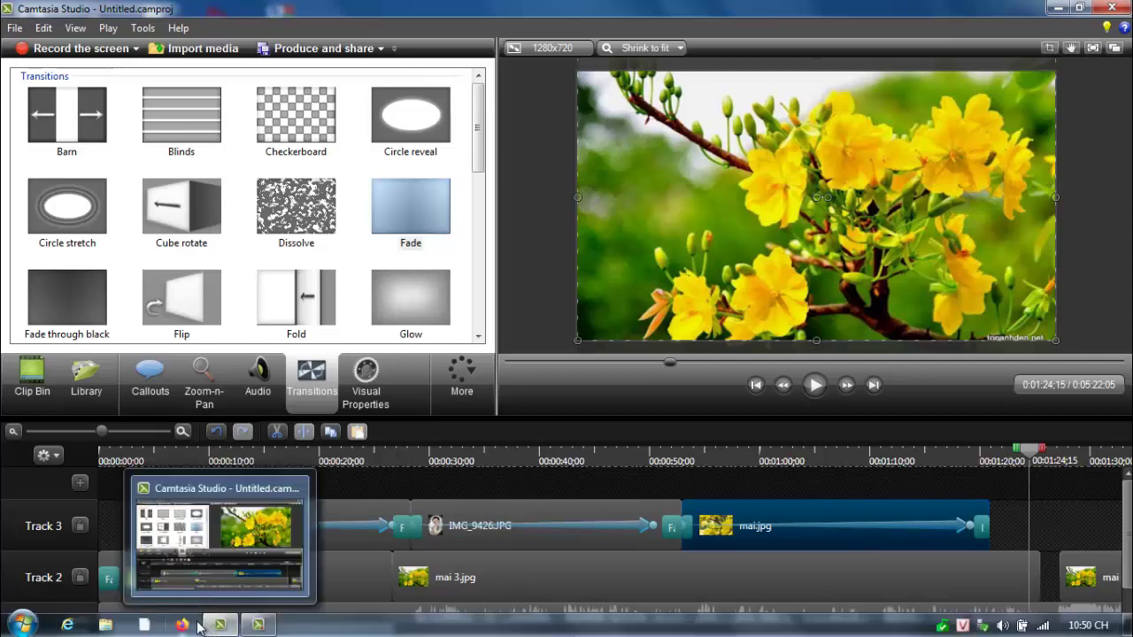